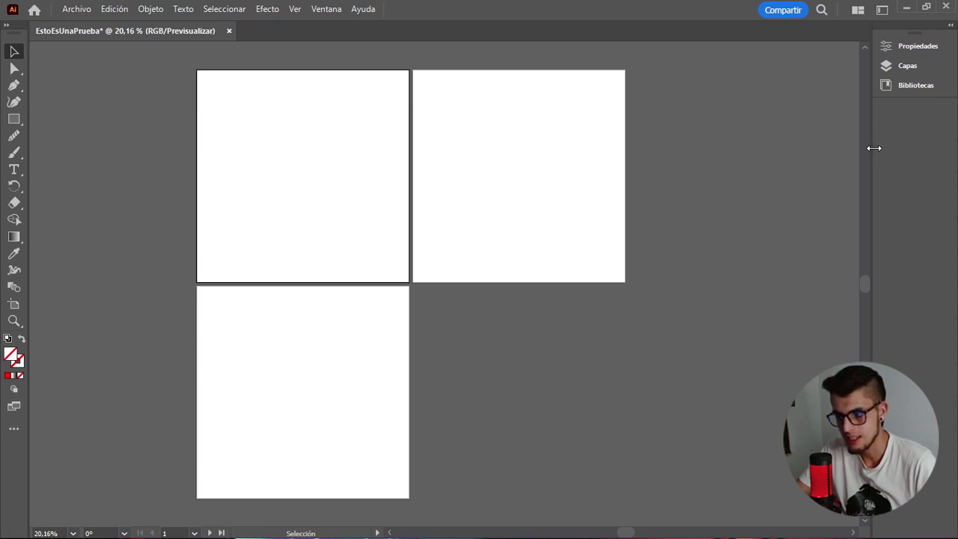
Collapse the panel dock to icons and expand it again, and switch the toolbar to two columns and back to one
drag(872, 136, 935, 125)
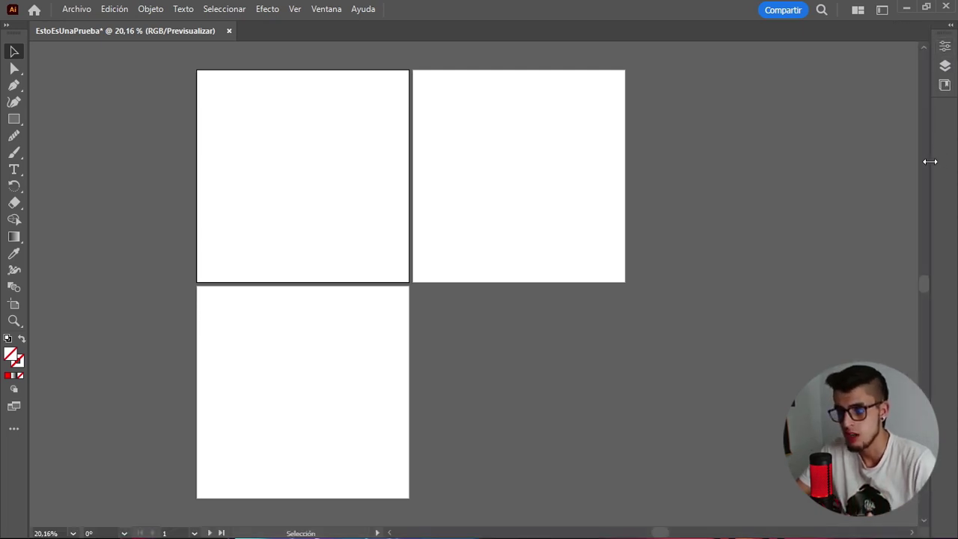
drag(929, 162, 876, 159)
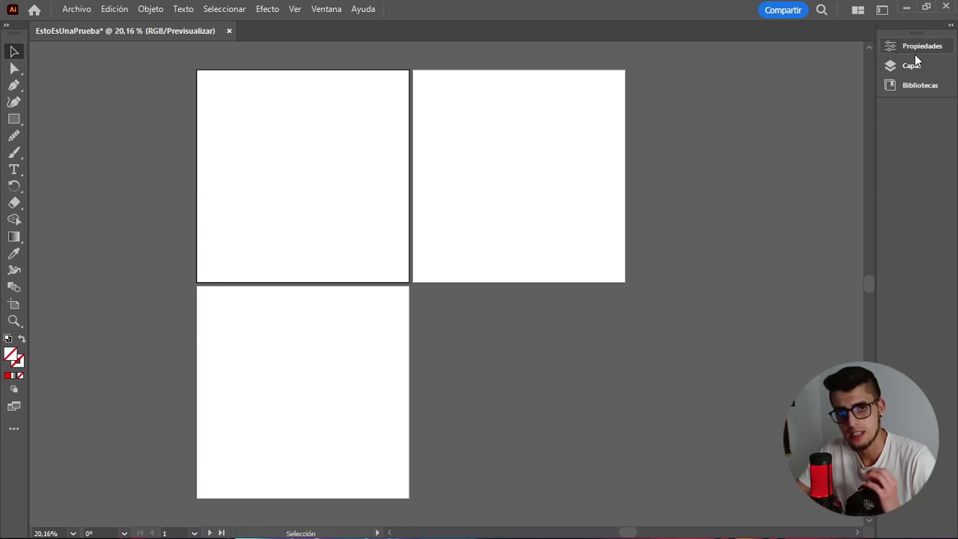
click(7, 26)
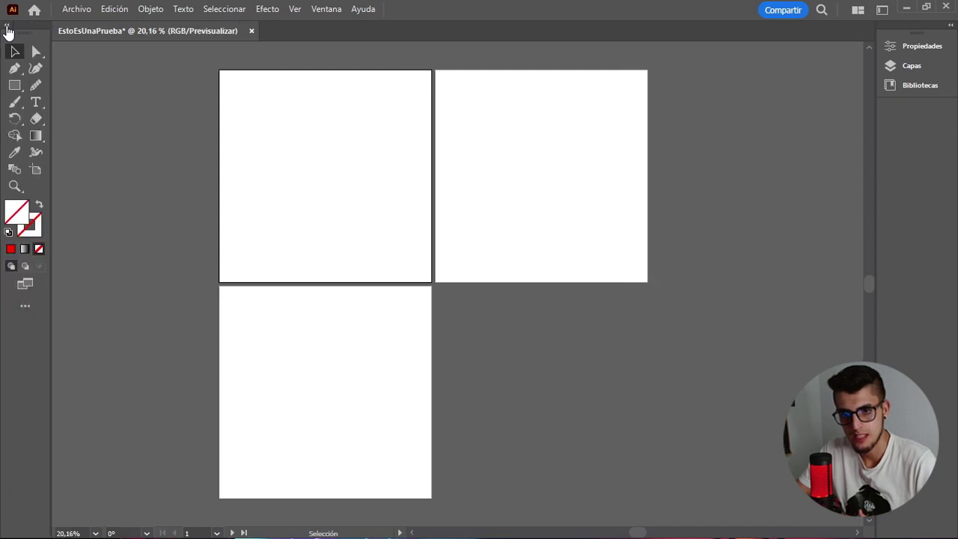
click(6, 27)
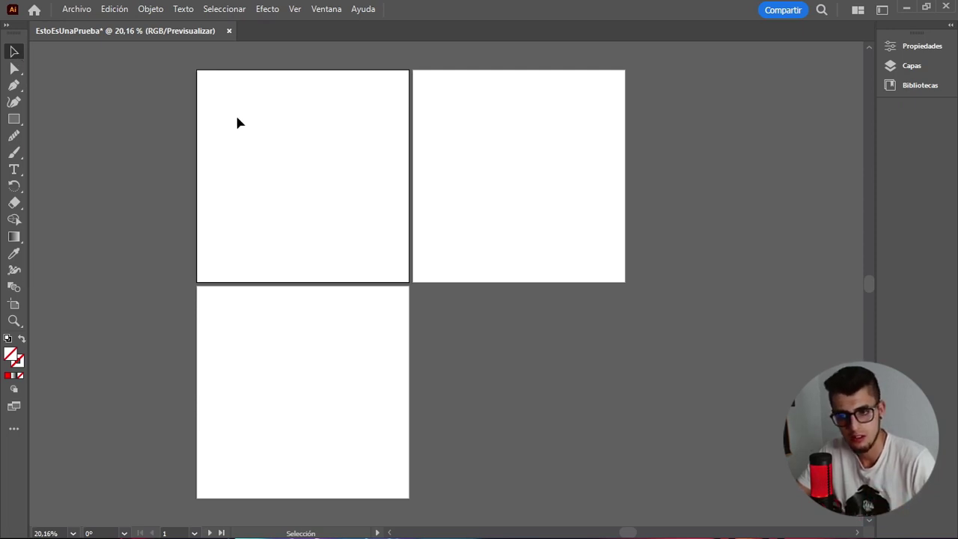
Draw a tall rectangle on the upper-left artboard, fill it with red FF0000, and deselect it
click(15, 119)
drag(283, 111, 353, 207)
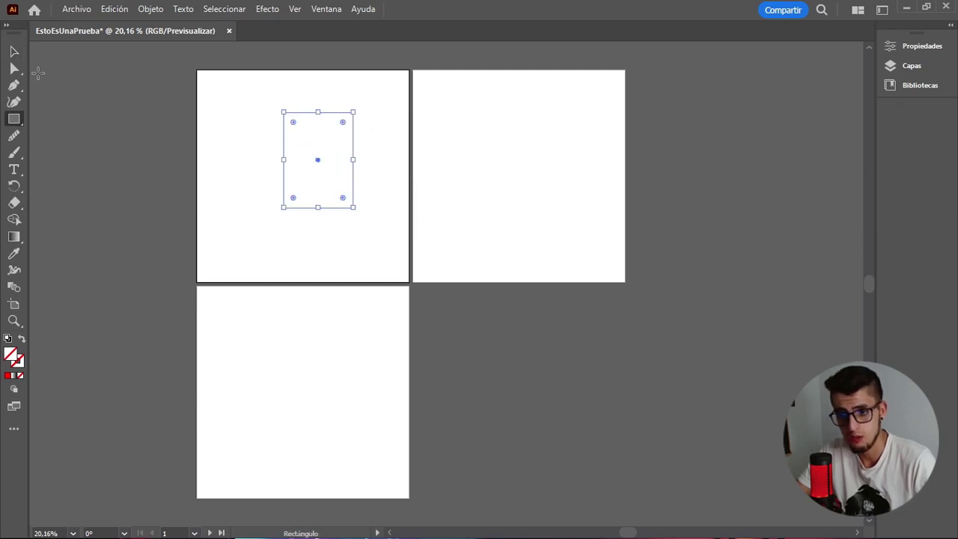
click(7, 376)
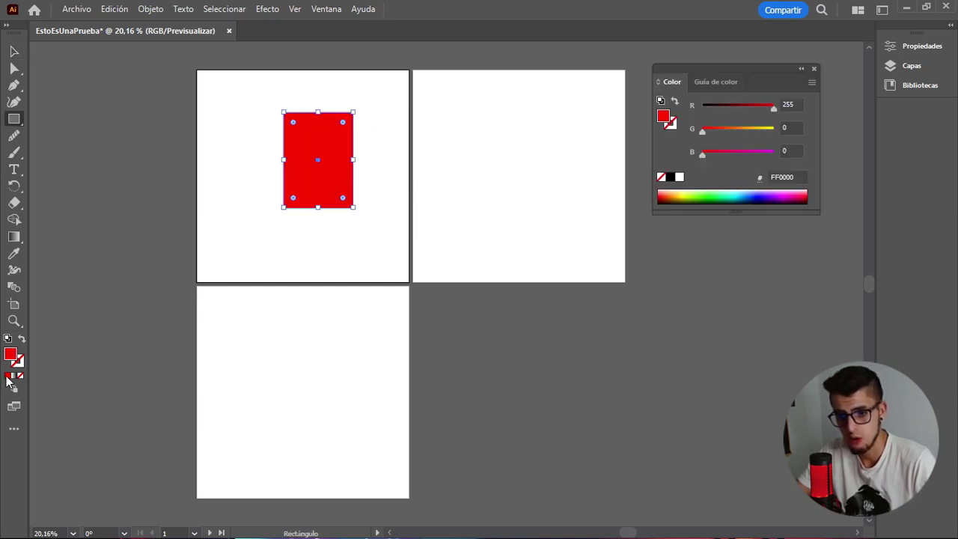
click(15, 52)
click(295, 178)
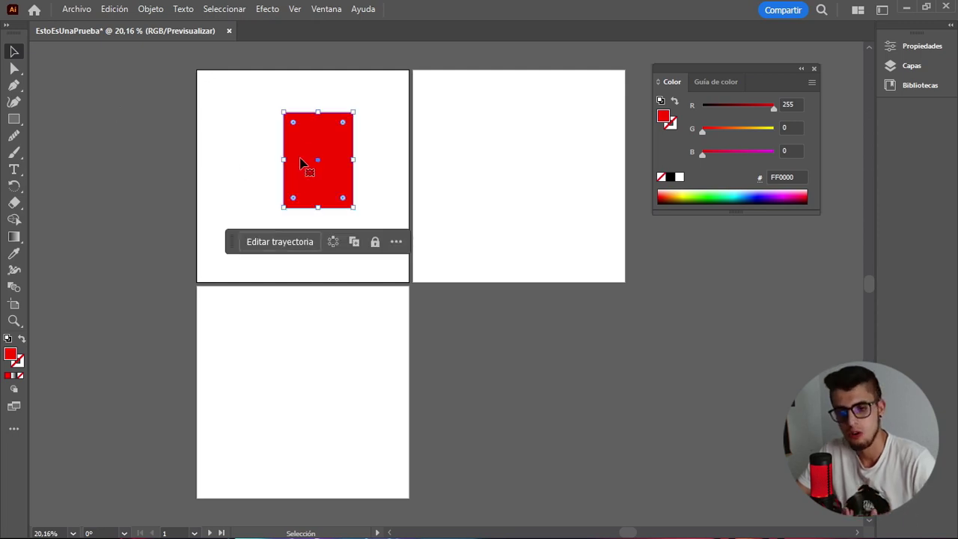
click(218, 124)
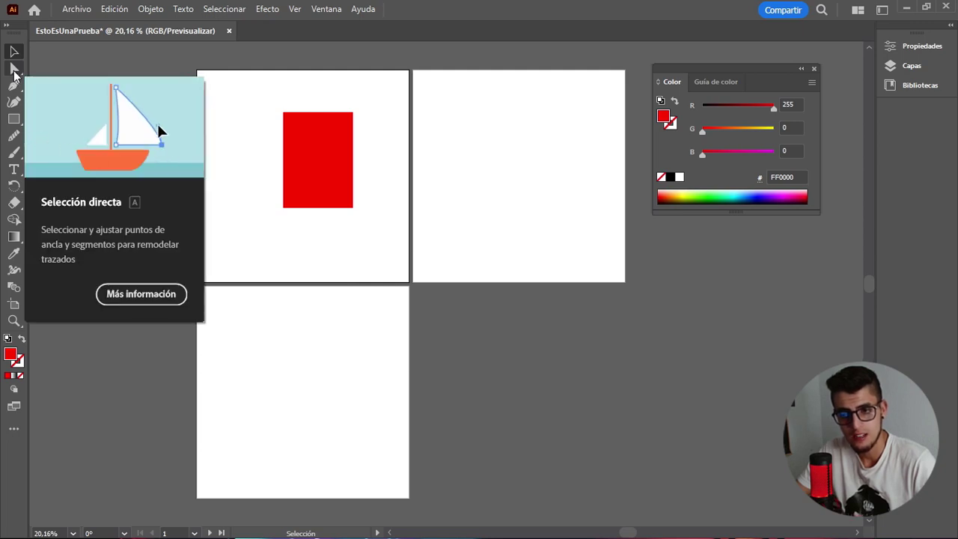
Pull the red rectangle's upper-right anchor up and outward with Direct Selection, and move the whole shape down and to the left
click(14, 70)
click(307, 140)
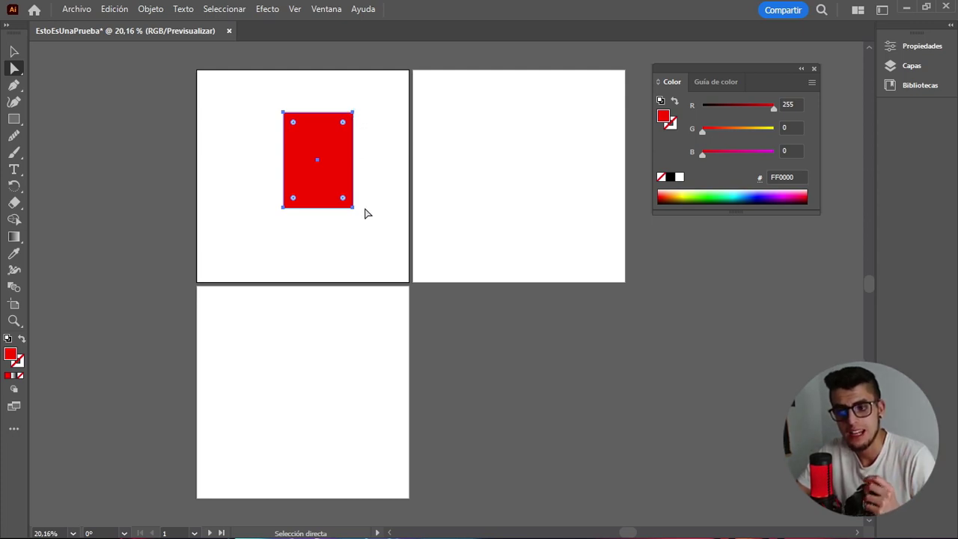
click(353, 113)
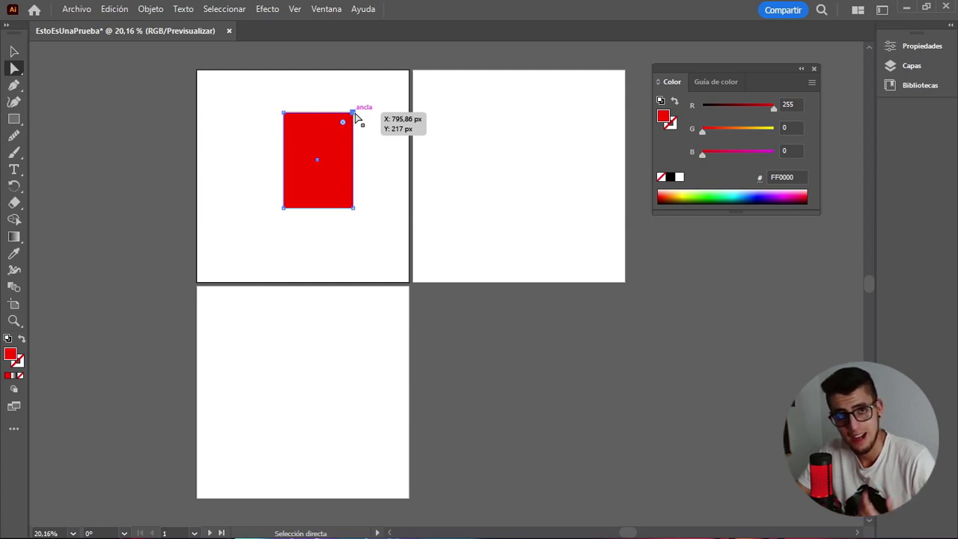
drag(354, 116, 402, 96)
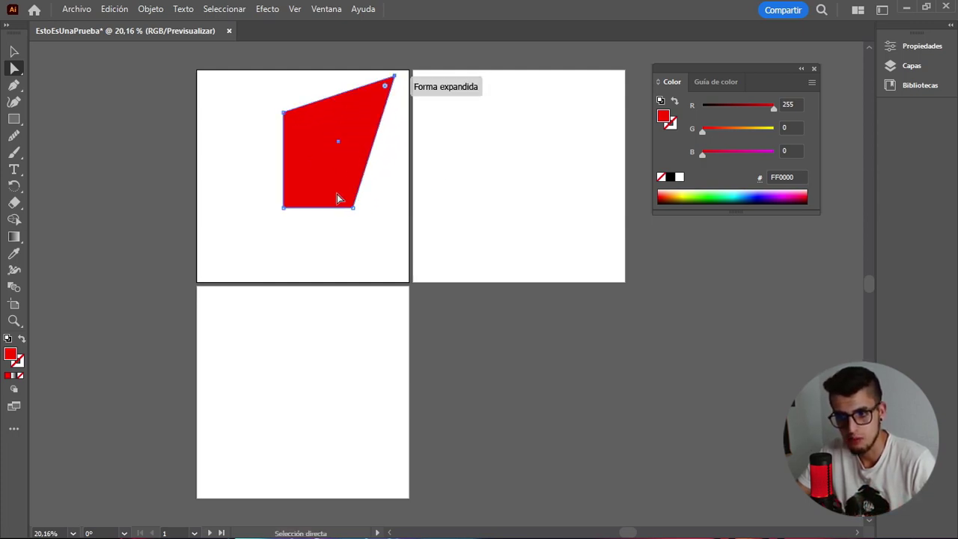
click(14, 51)
click(346, 118)
drag(346, 117, 322, 136)
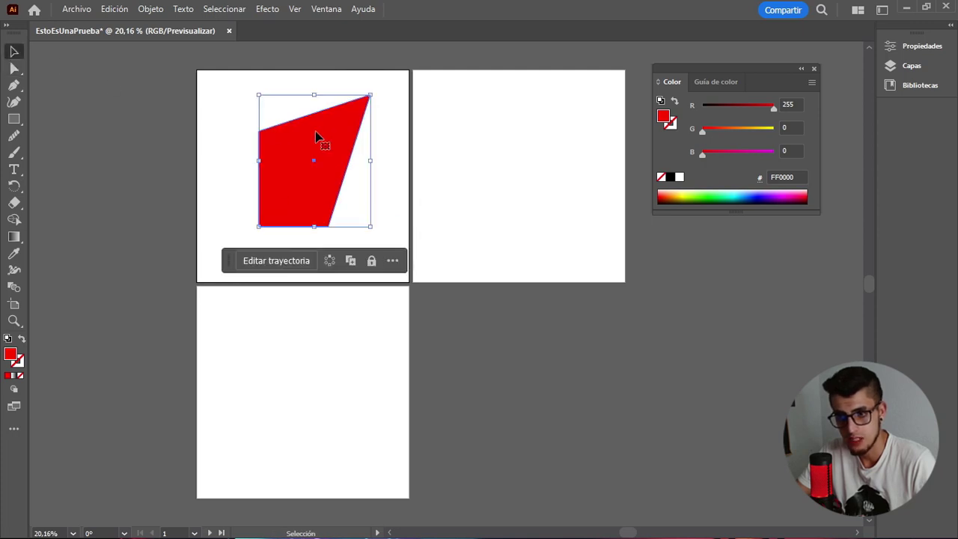
Pull the red shape's lower-left anchor down and outward with Direct Selection to form a slanted diamond, and deselect it
click(14, 68)
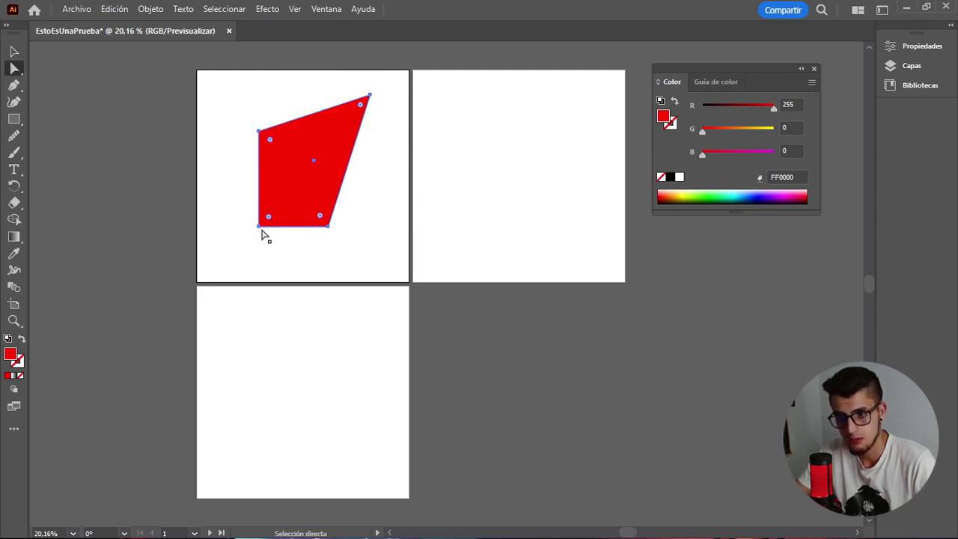
mouse_move(260, 230)
mouse_down()
mouse_move(252, 246)
mouse_move(271, 223)
mouse_up()
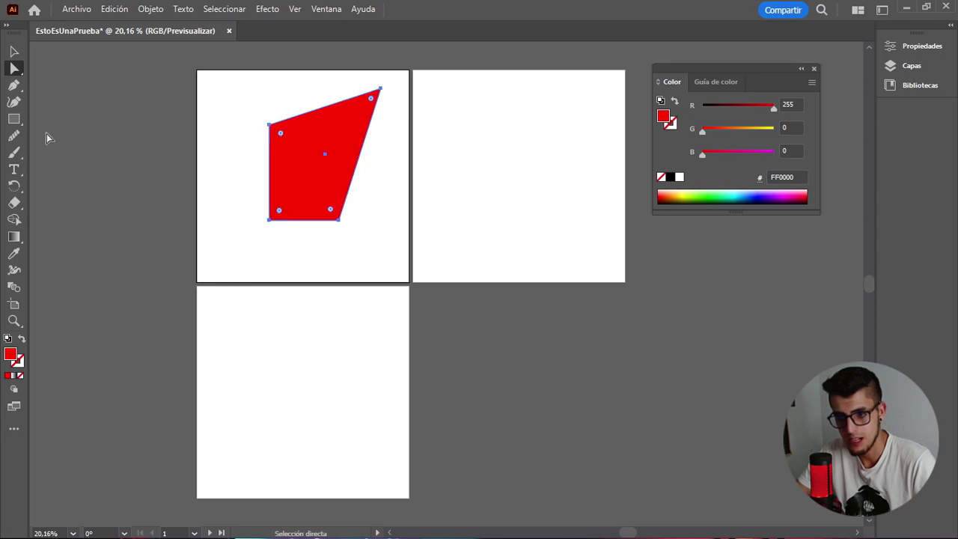
click(267, 220)
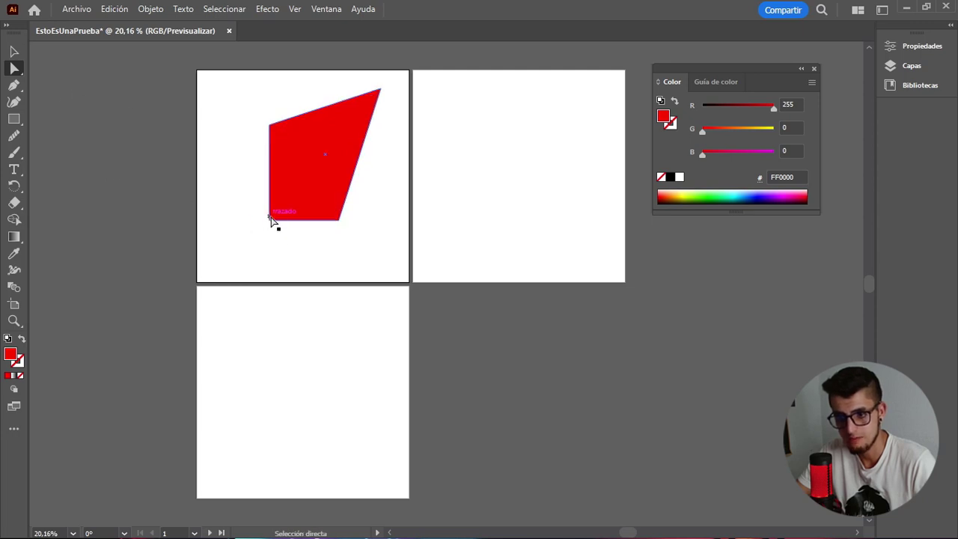
click(271, 219)
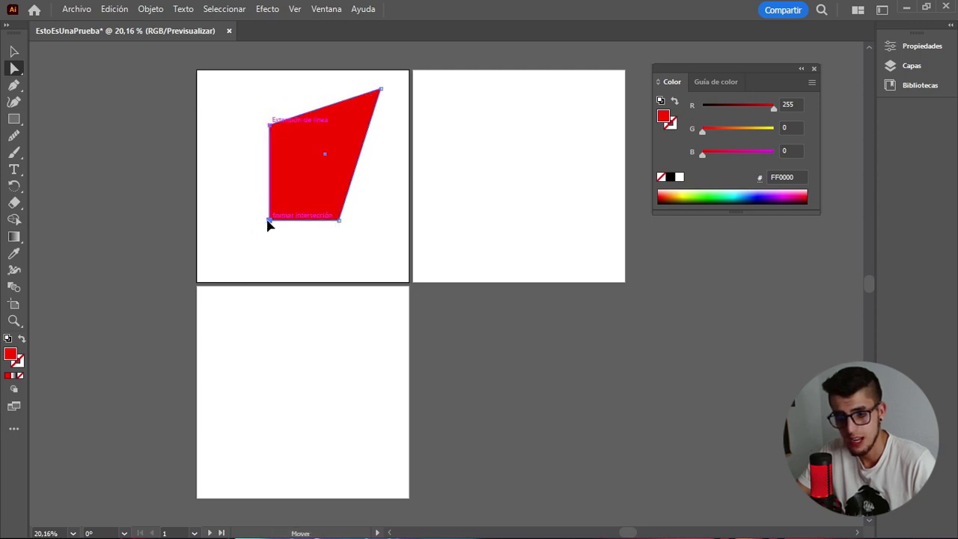
drag(270, 221, 229, 252)
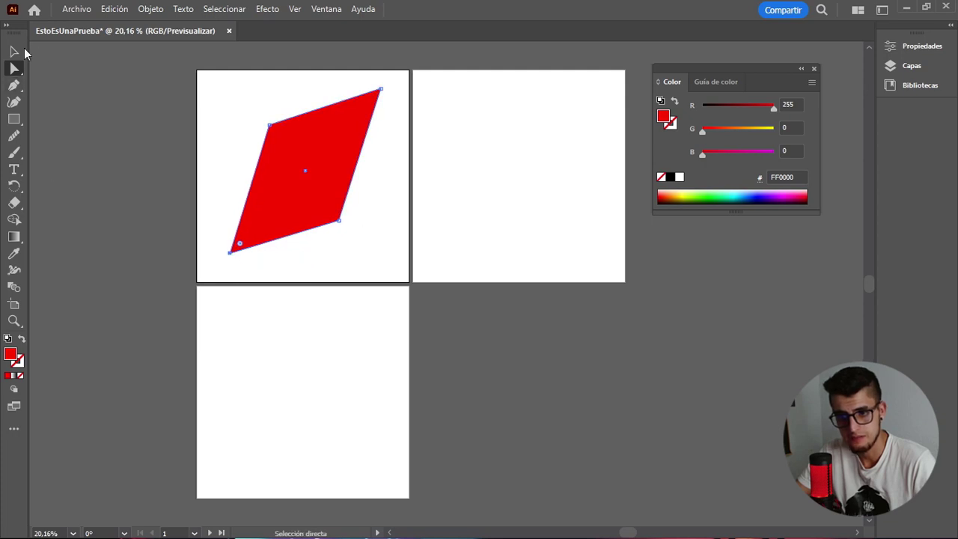
key(v)
click(174, 165)
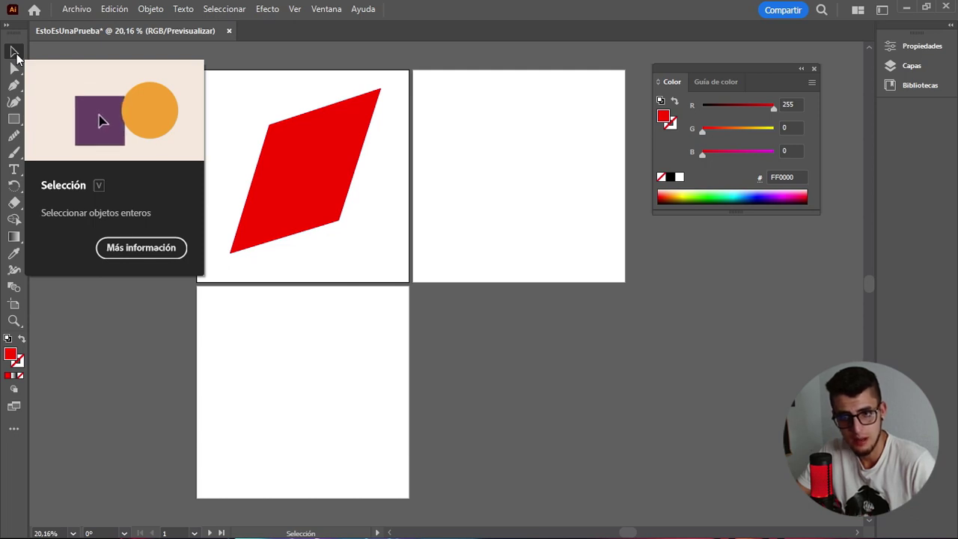
Nudge the whole red shape slightly to the right and close the floating Color panel
click(314, 175)
mouse_move(317, 165)
mouse_down()
mouse_move(493, 171)
mouse_move(312, 166)
mouse_move(332, 175)
mouse_up()
click(384, 194)
click(814, 69)
click(494, 166)
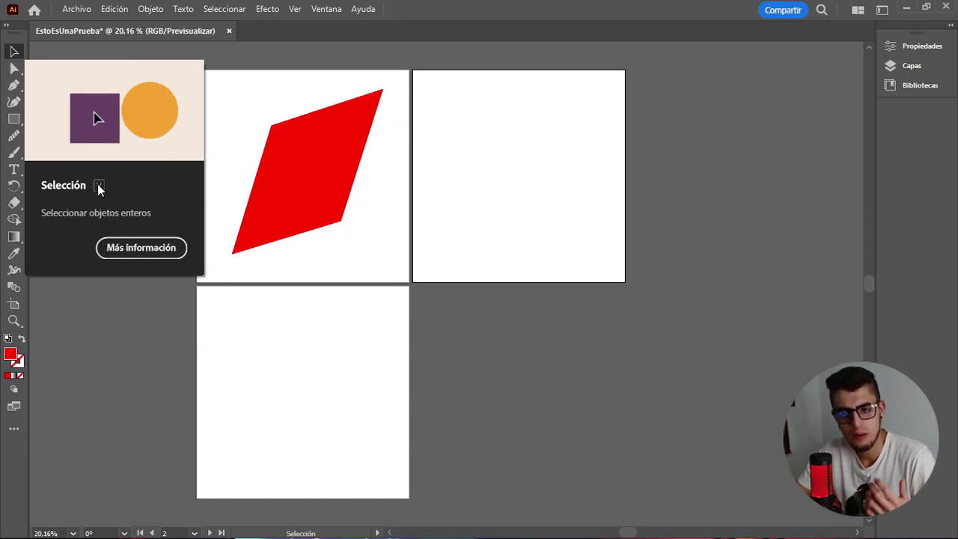
click(253, 85)
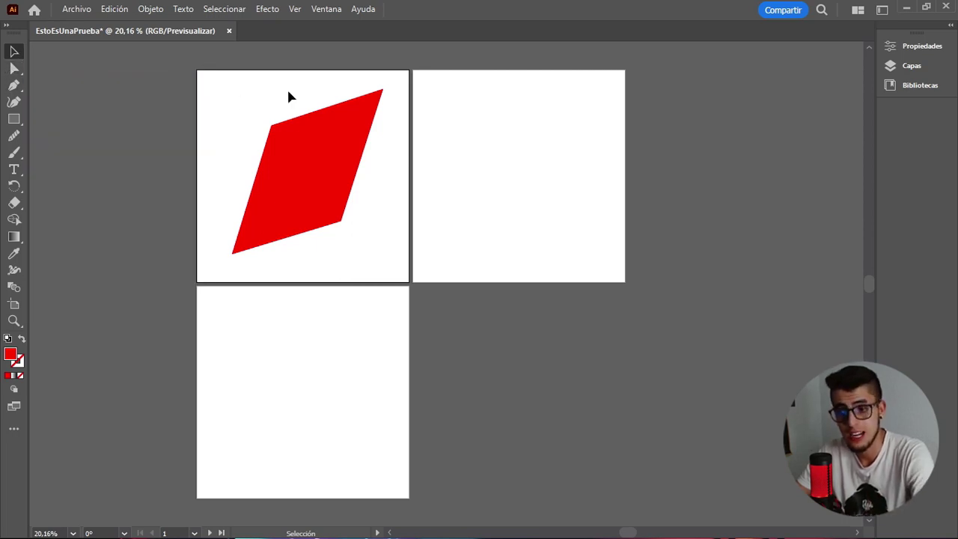
Pull the diamond's upper-left anchor up and outward with Direct Selection, and move the whole shape slightly down and right
key(a)
click(292, 131)
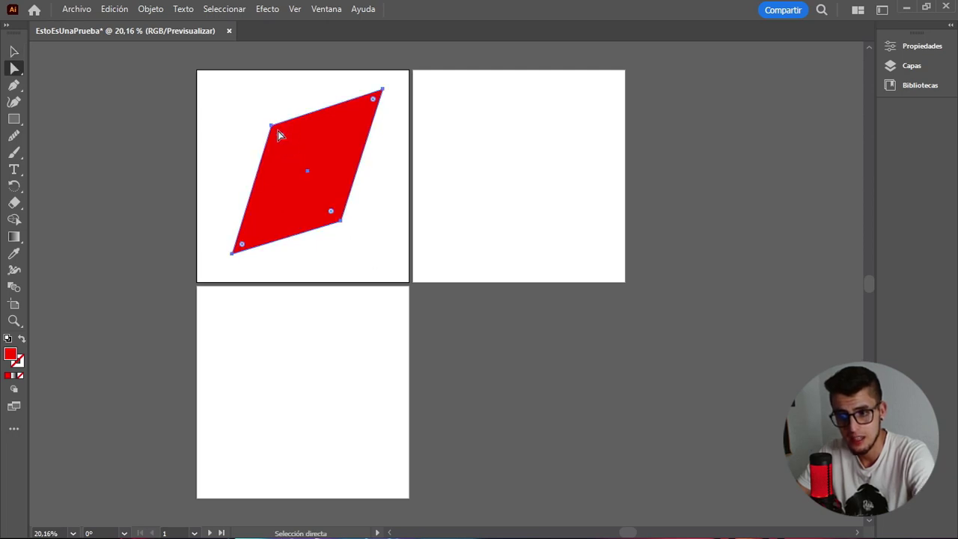
drag(272, 127, 244, 99)
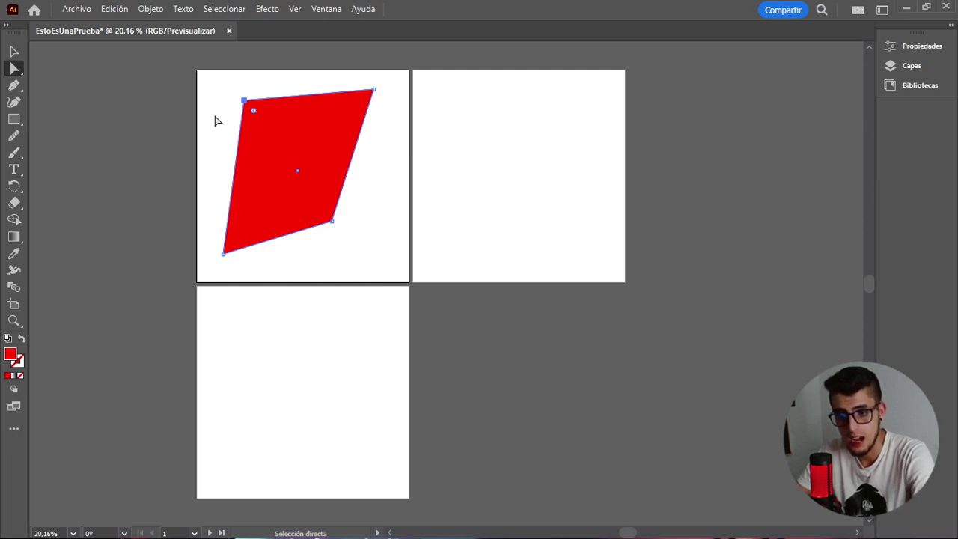
key(v)
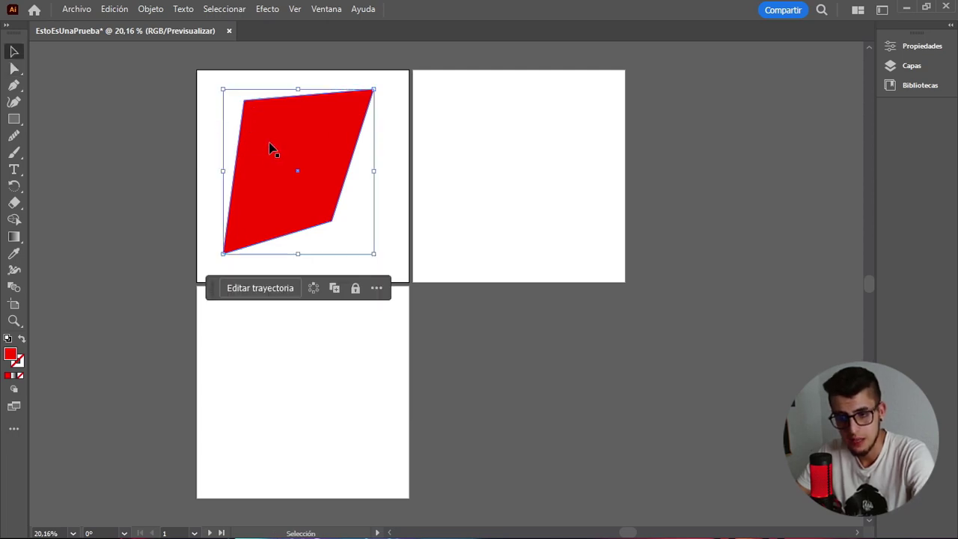
drag(273, 149, 294, 172)
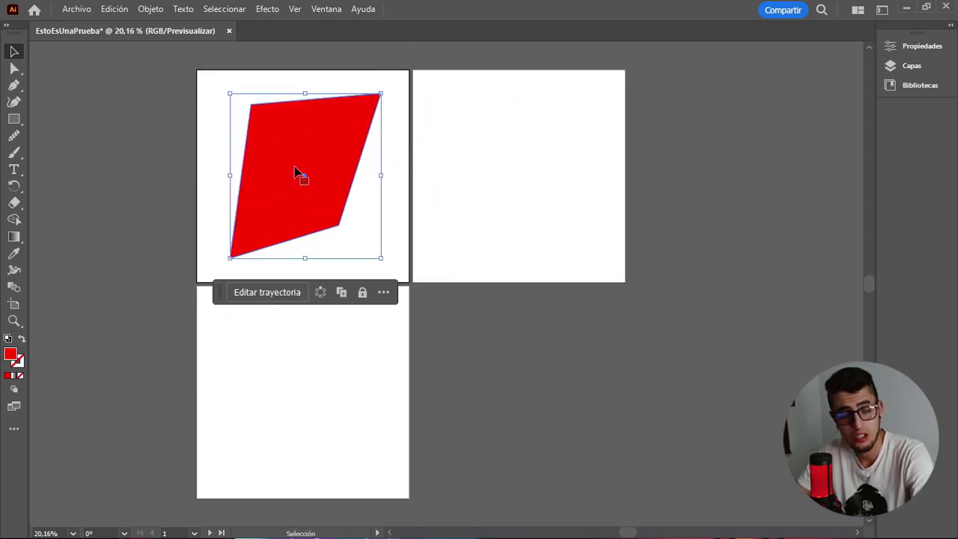
click(198, 155)
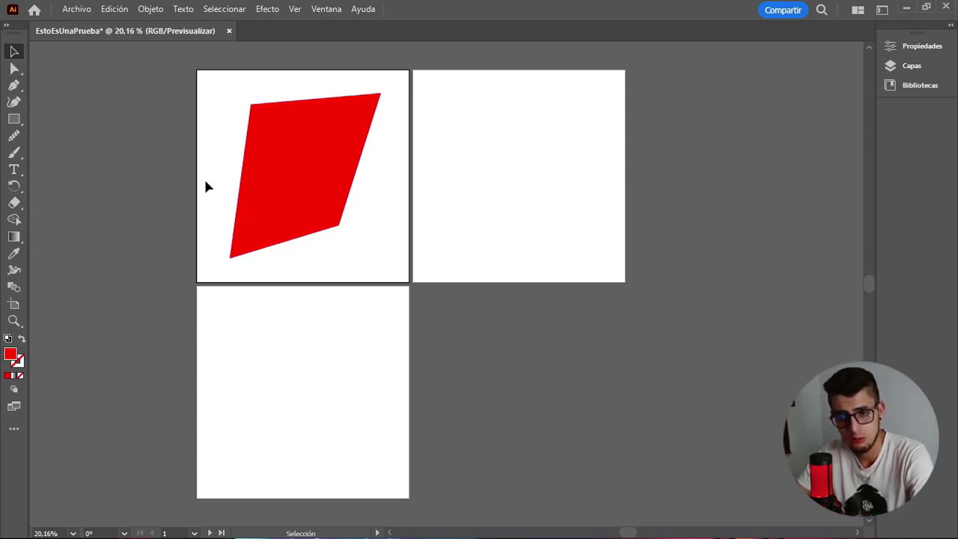
Draw a closed, irregular ten-point shape with straight segments on the lower artboard using the Pen tool
click(15, 84)
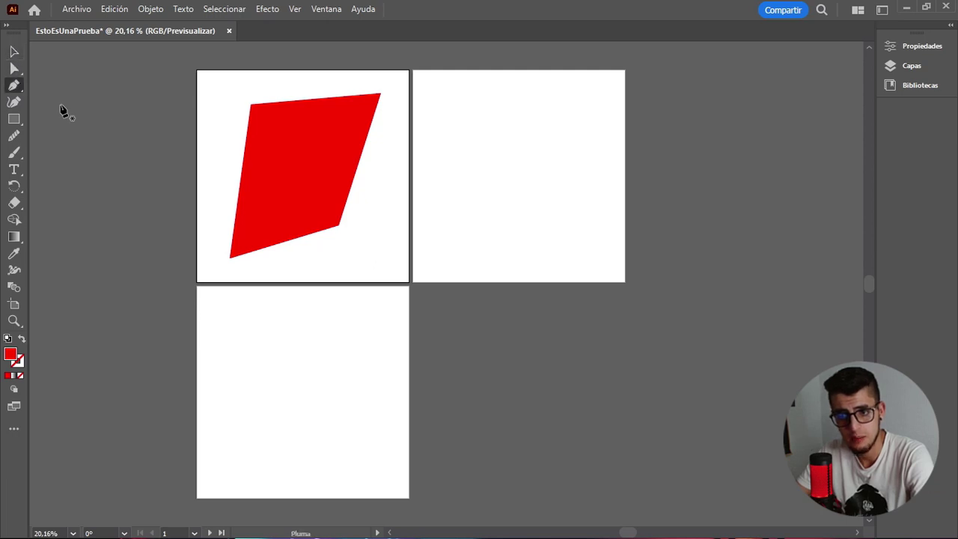
click(243, 334)
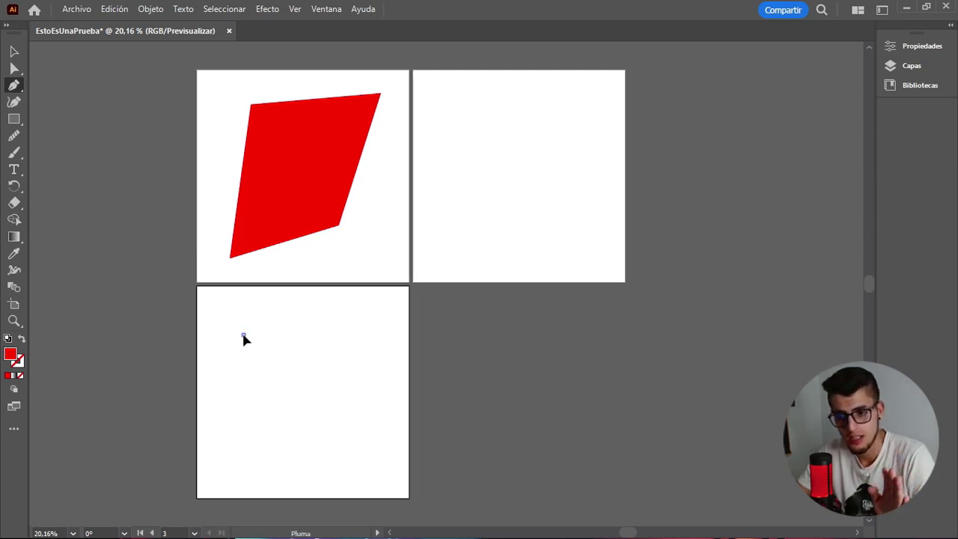
click(338, 335)
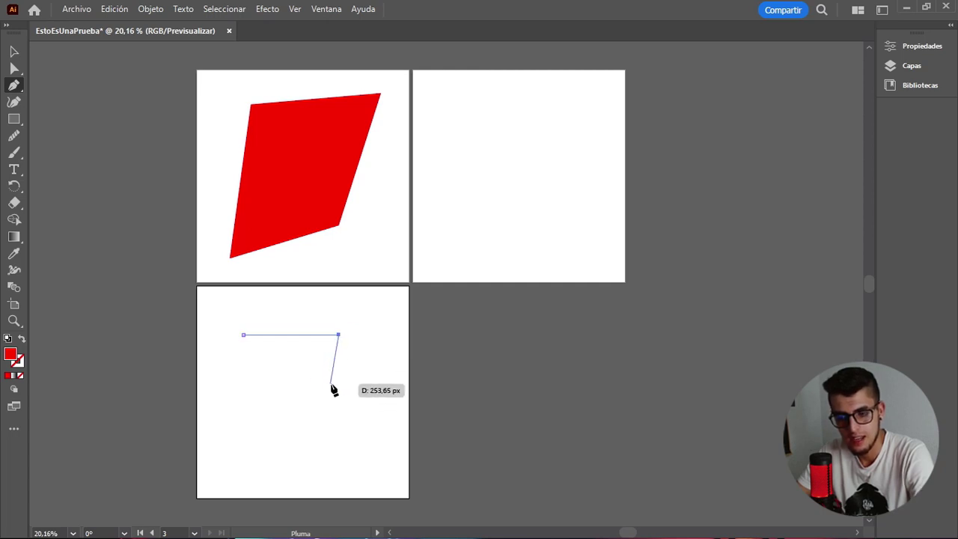
click(331, 383)
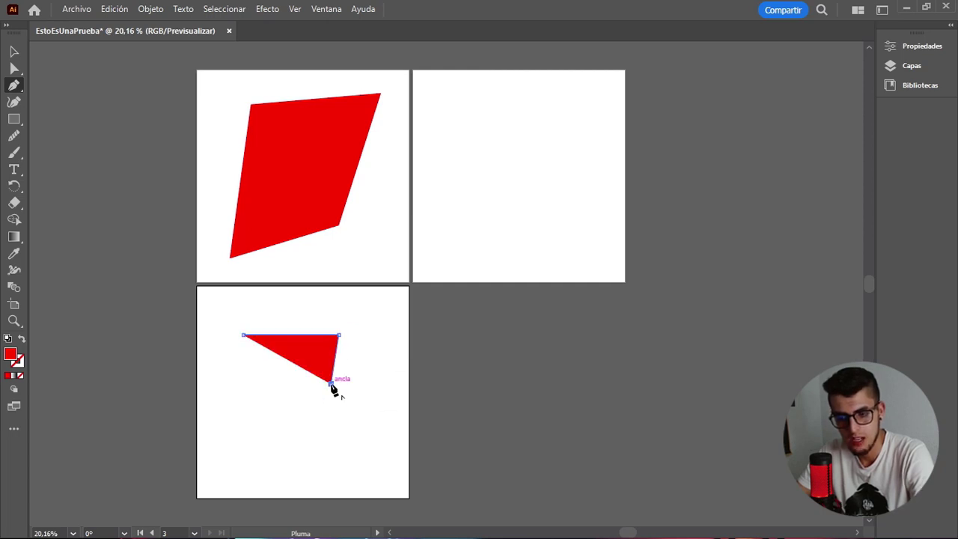
click(291, 410)
click(273, 456)
click(229, 441)
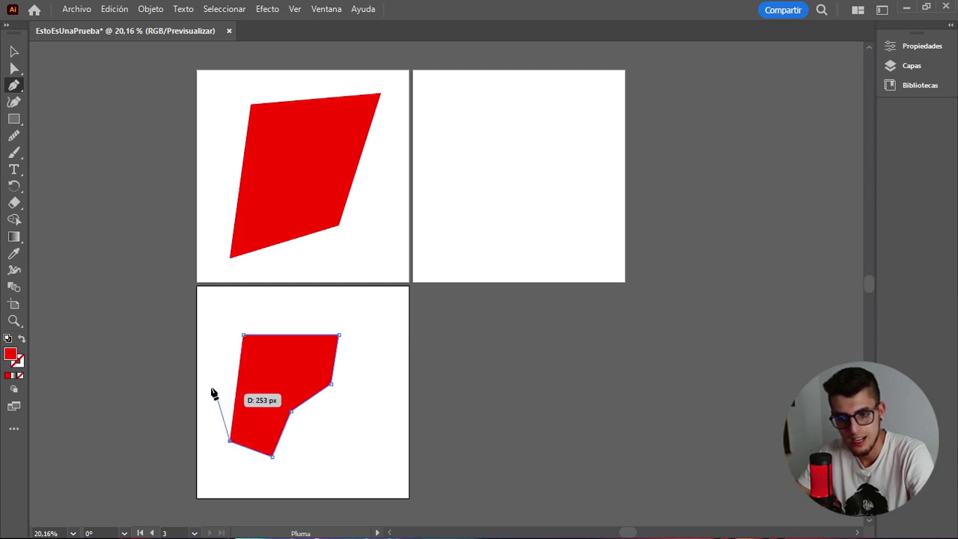
click(208, 382)
click(214, 330)
click(259, 307)
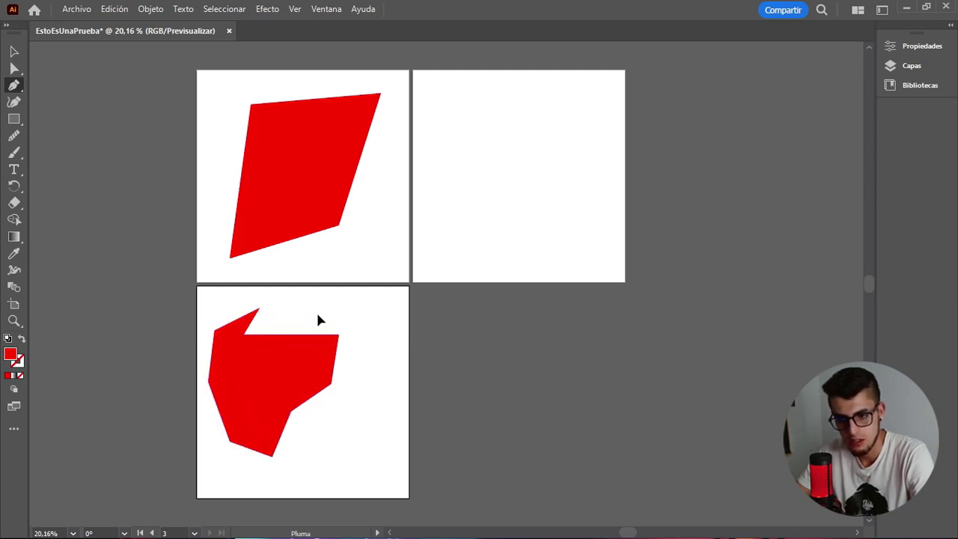
click(318, 315)
click(243, 337)
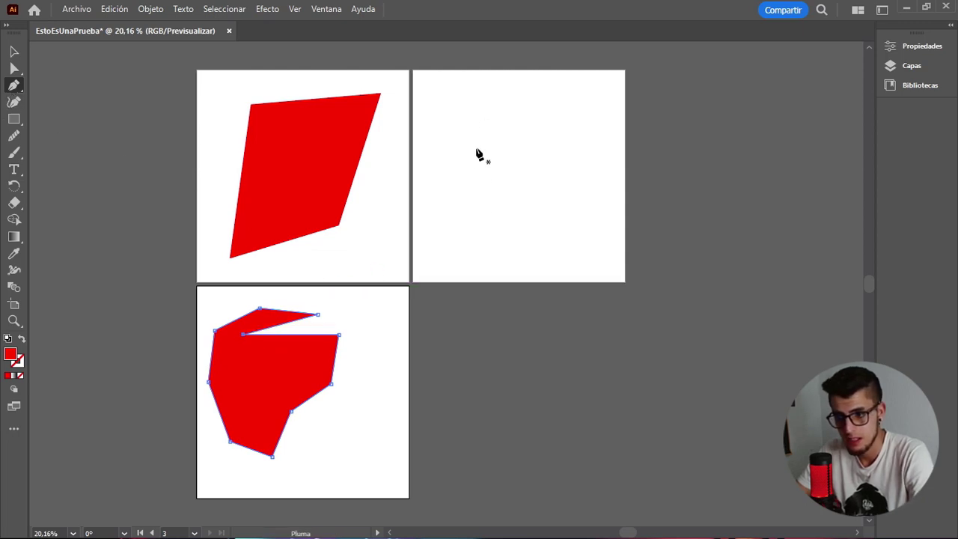
Draw an open path of six straight-segment anchor points with the Pen tool on the upper-right artboard
click(479, 101)
click(555, 110)
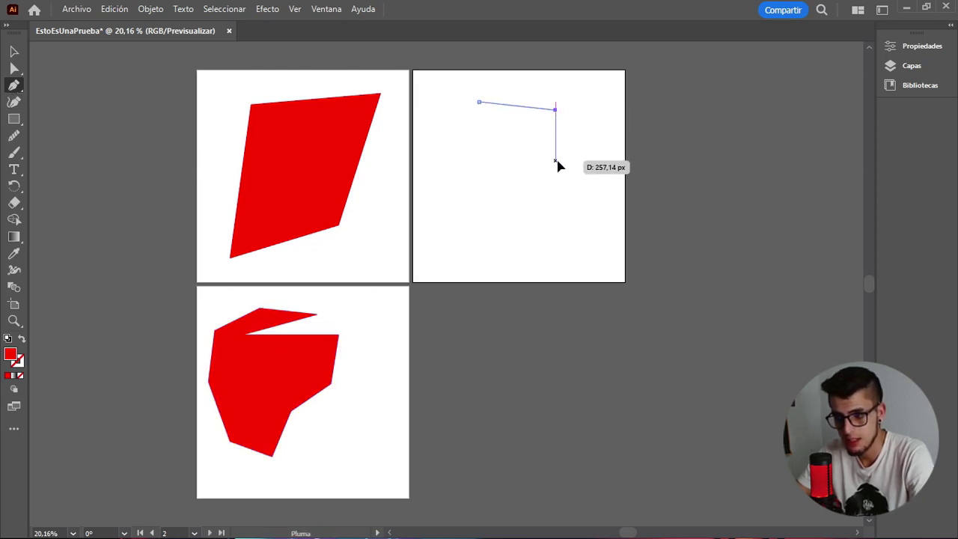
click(555, 160)
click(529, 195)
click(479, 168)
click(442, 195)
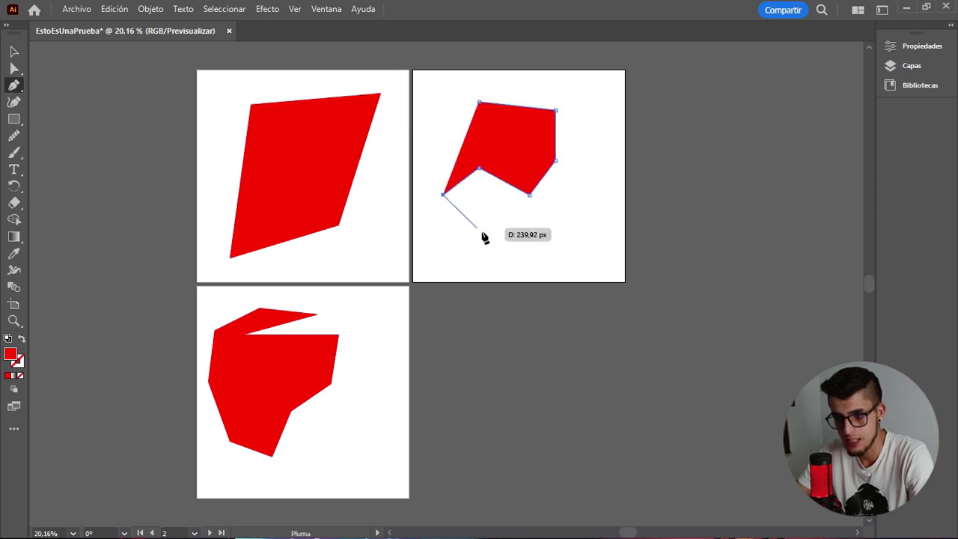
Undo the segments of the upper-right artboard's path back to its first anchor point
key(ctrl+z)
key(ctrl+z)
key(ctrl+z)
key(ctrl+z)
key(ctrl+z)
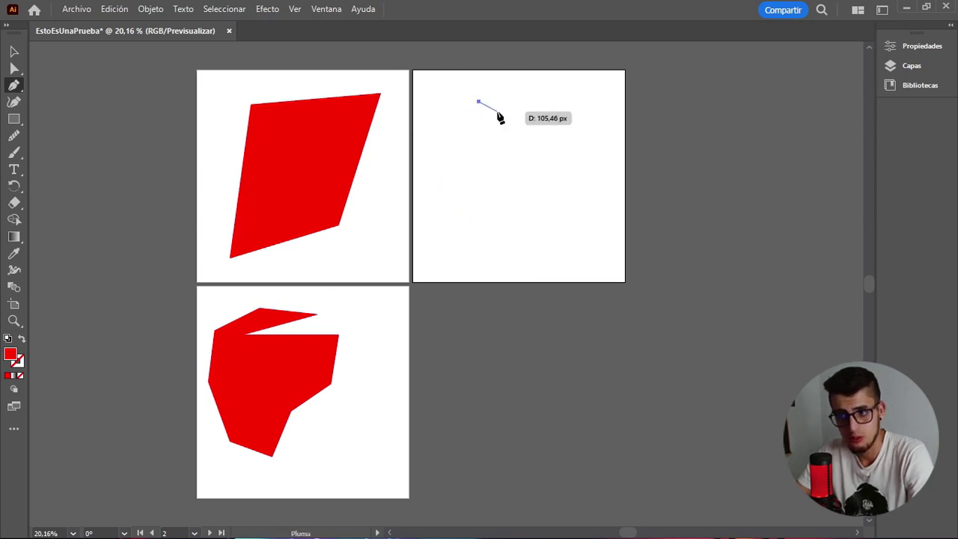
Add a second anchor with the Pen tool on the upper-right artboard, pulling its handles down and outward to form a shallow arch
click(554, 103)
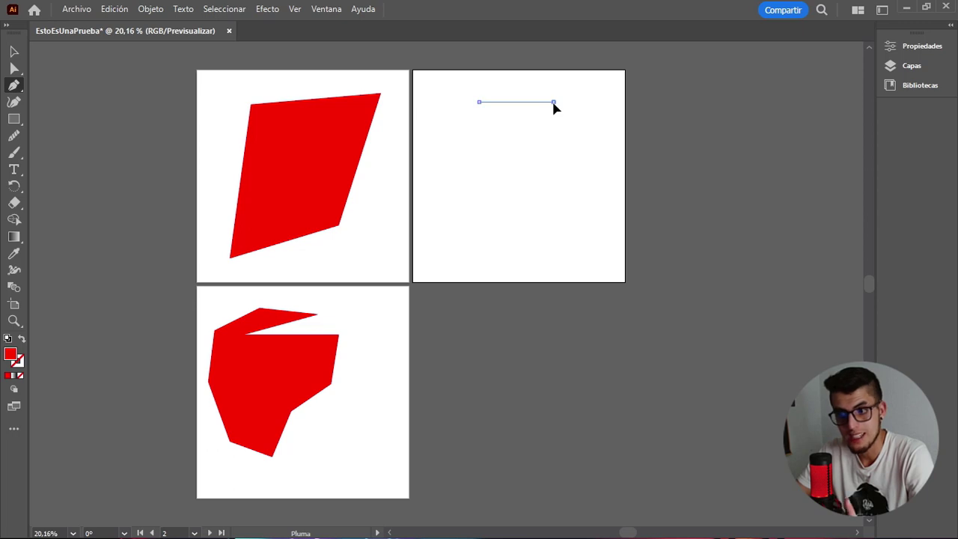
drag(555, 109, 592, 162)
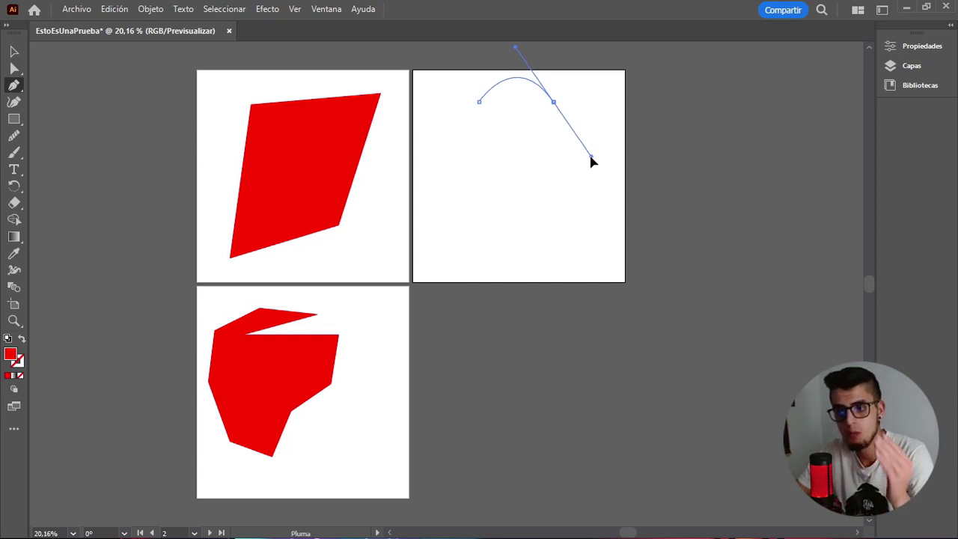
drag(591, 160, 589, 137)
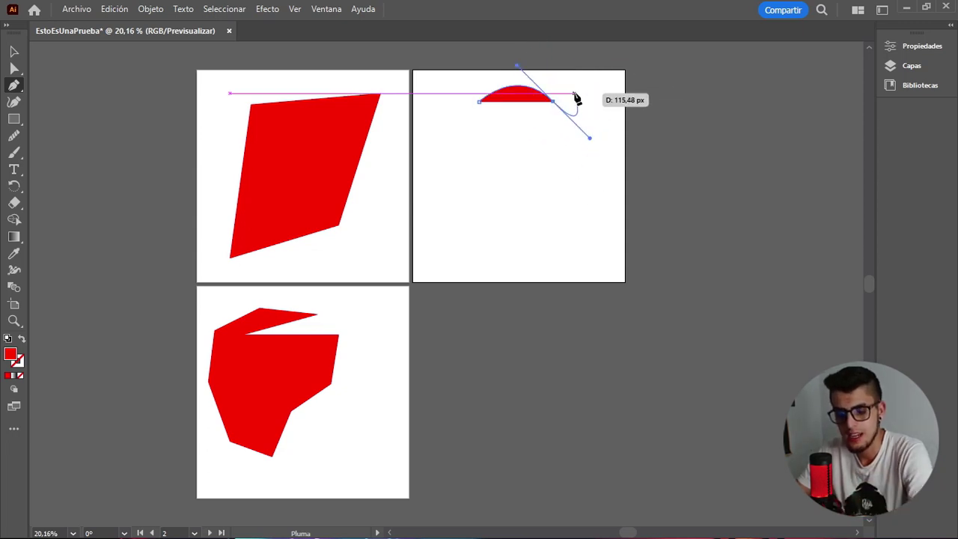
Delete the arch from the upper-right artboard and the irregular ten-point shape from the lower artboard
key(v)
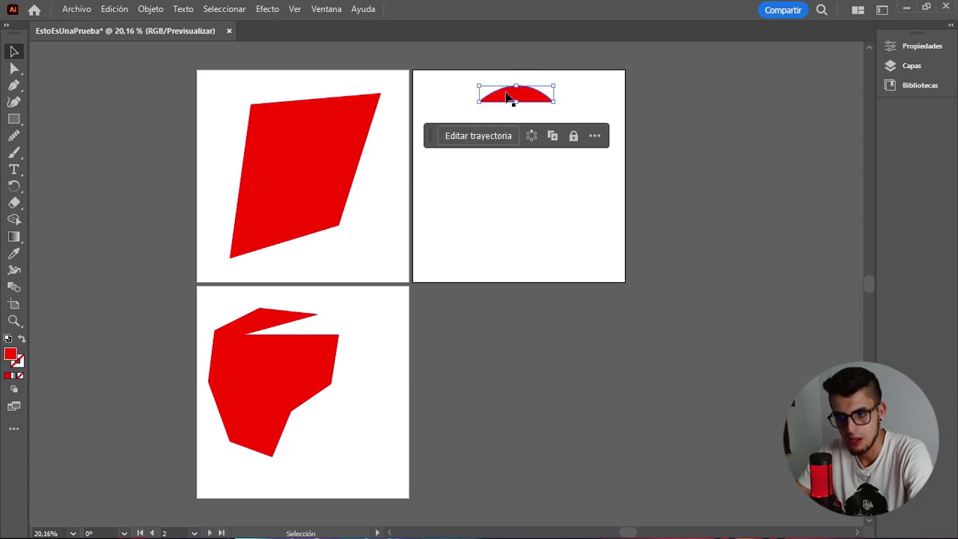
click(563, 96)
click(530, 101)
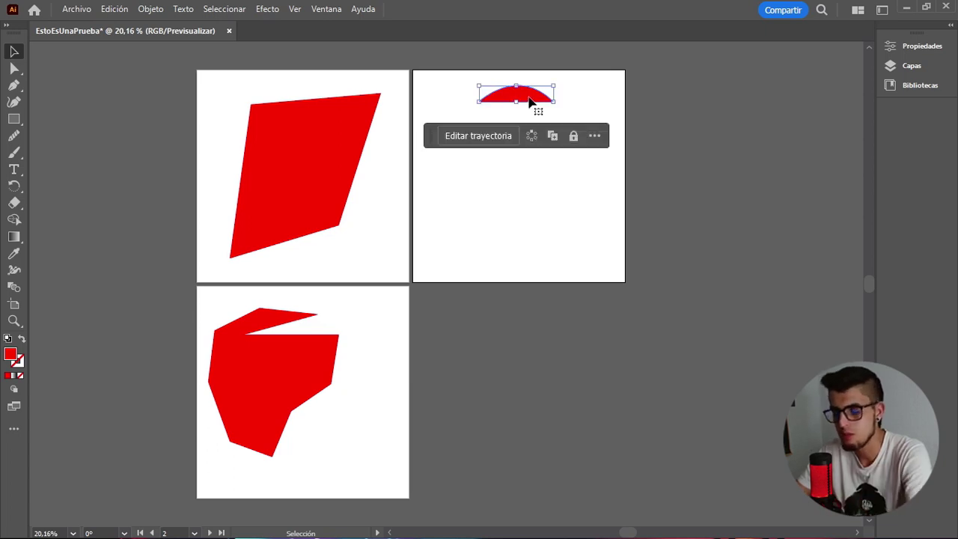
key(Delete)
click(299, 374)
key(Delete)
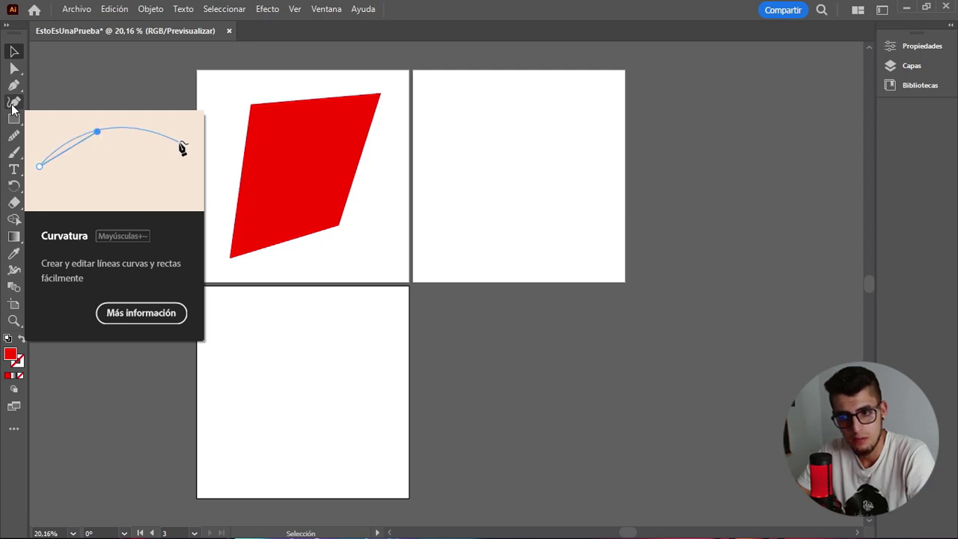
Draw a closed, seven-point curved shape with the Curvature tool, starting on the upper-right artboard and extending below its lower edge
click(13, 105)
click(438, 119)
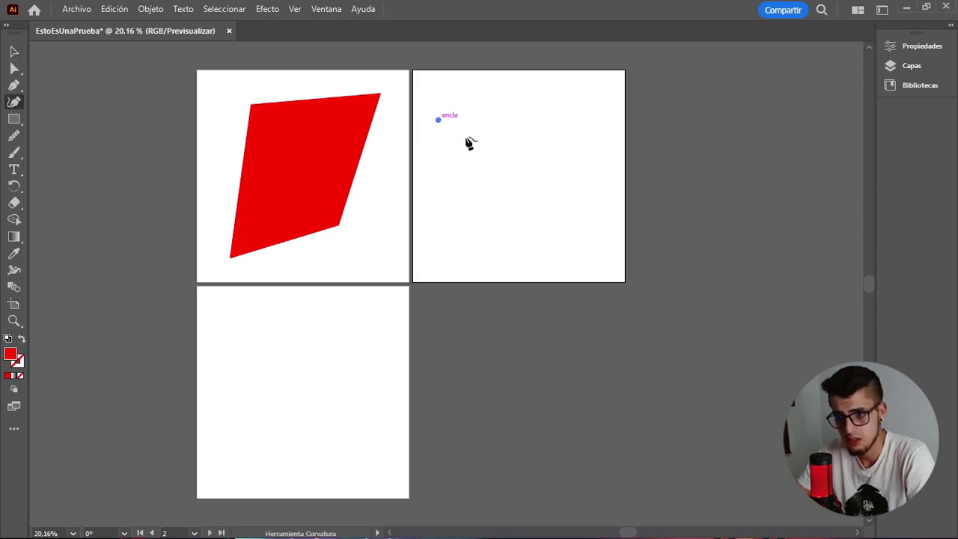
click(506, 159)
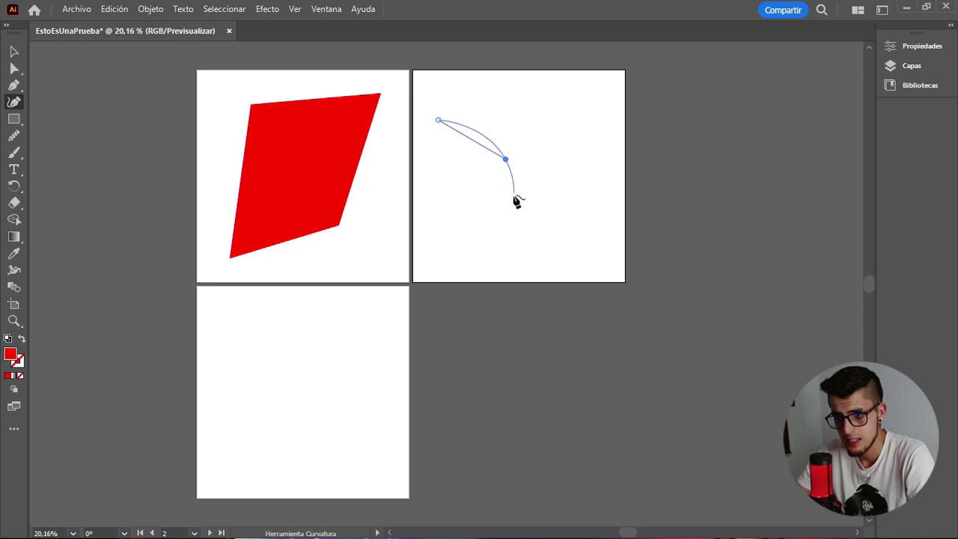
click(483, 232)
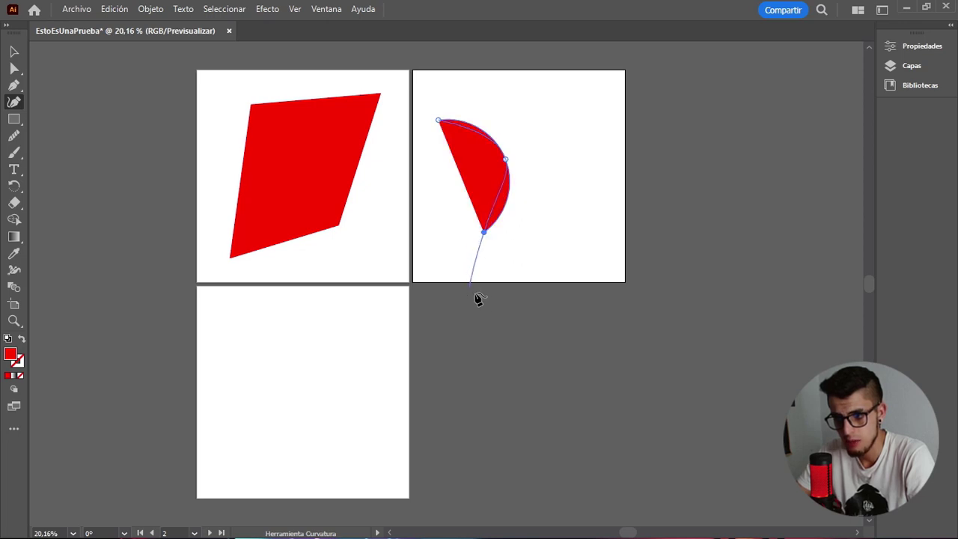
click(552, 313)
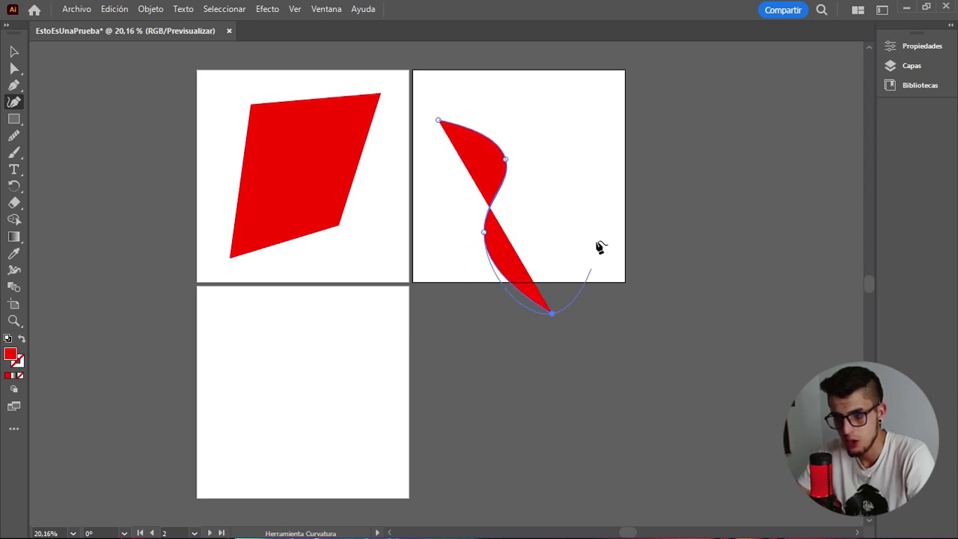
click(576, 197)
click(555, 136)
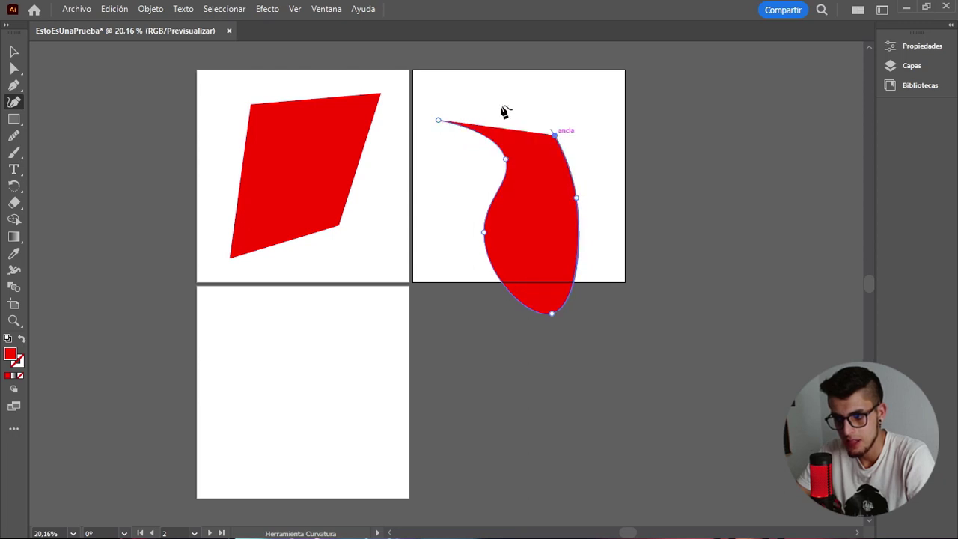
click(475, 105)
click(440, 121)
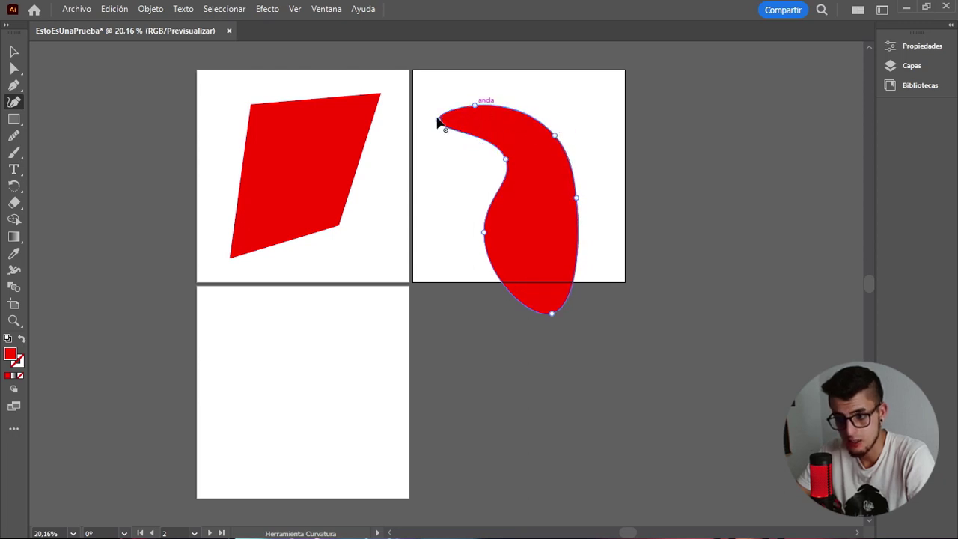
Delete the curved shape from the upper-right artboard
click(14, 50)
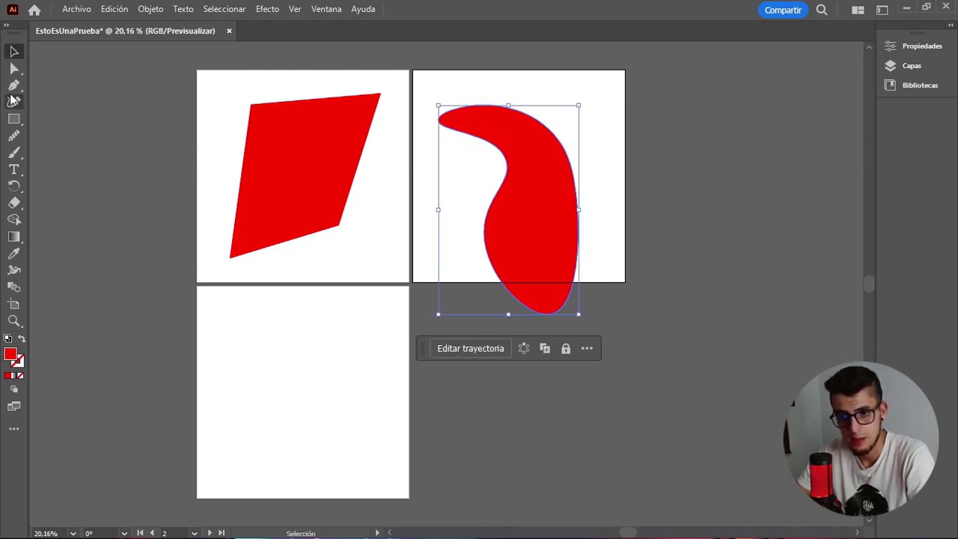
click(15, 85)
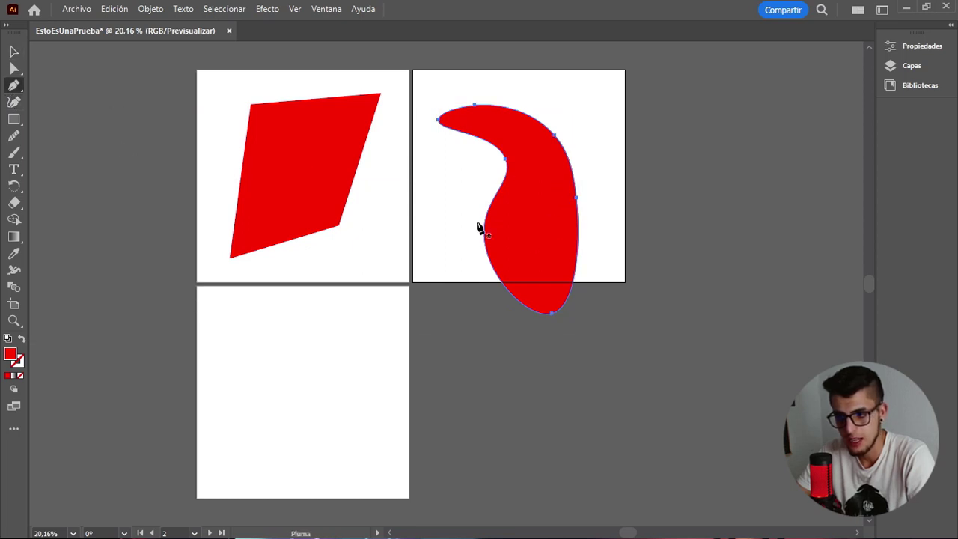
click(15, 51)
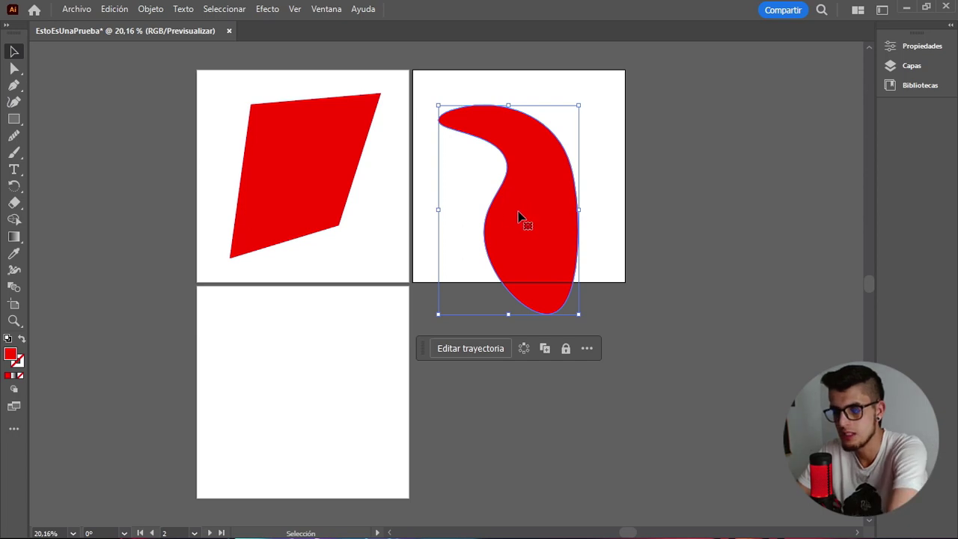
key(Delete)
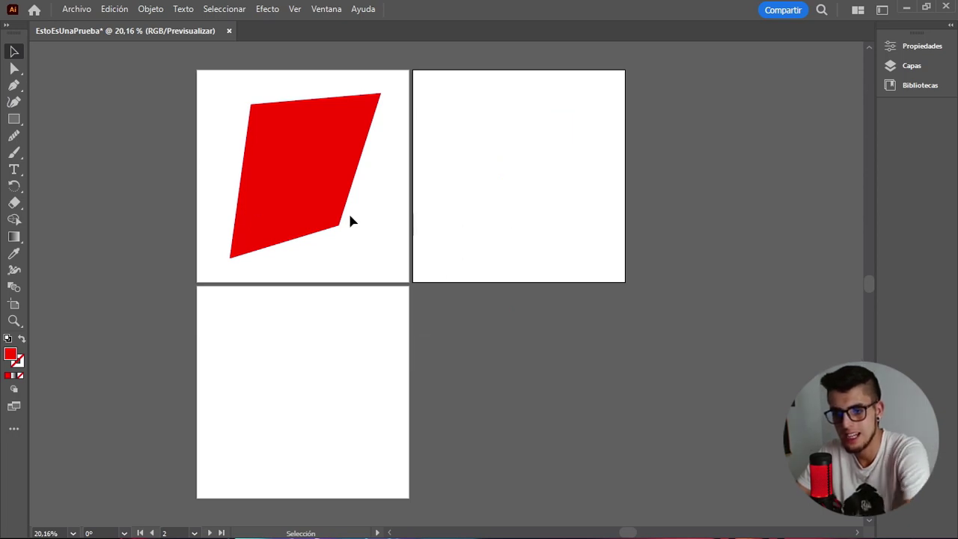
Draw a red rectangle near the middle of the upper-right artboard
right_click(12, 69)
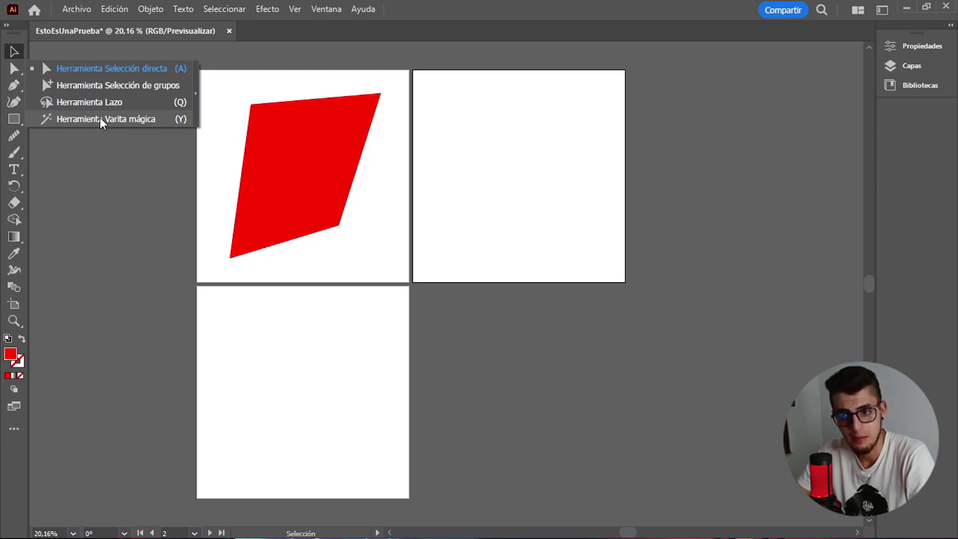
click(13, 119)
drag(470, 135, 546, 196)
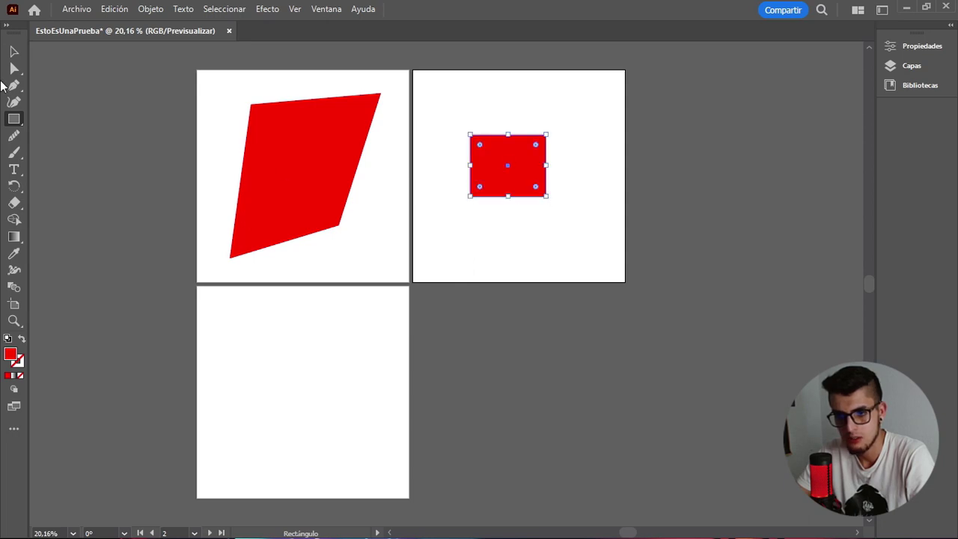
Select both red shapes by colour with the Magic Wand twice, clearing the selection each time
click(13, 68)
click(81, 121)
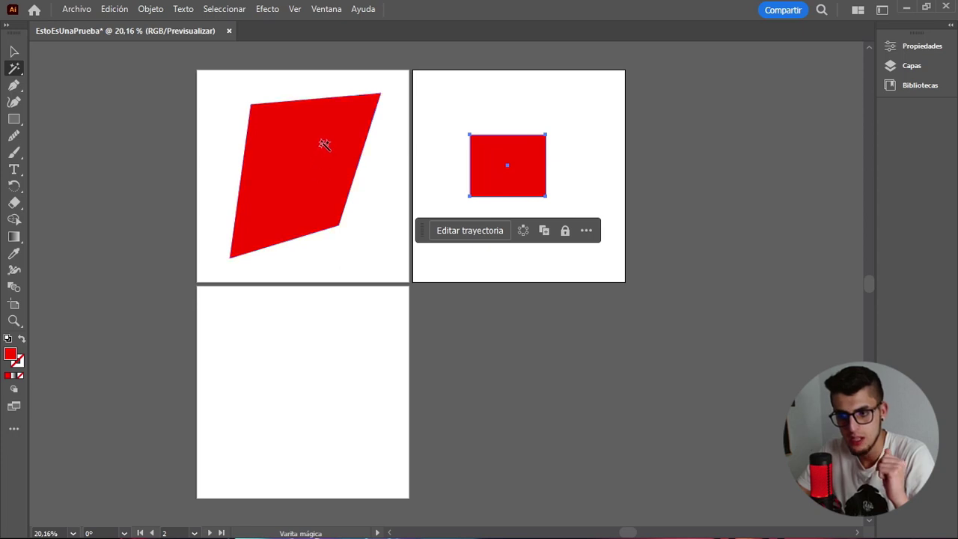
click(324, 142)
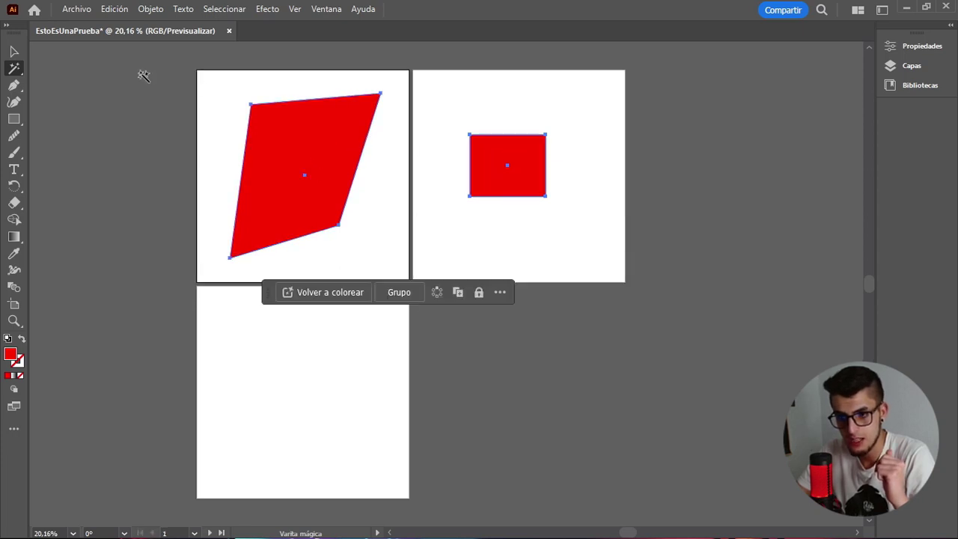
click(14, 51)
click(202, 166)
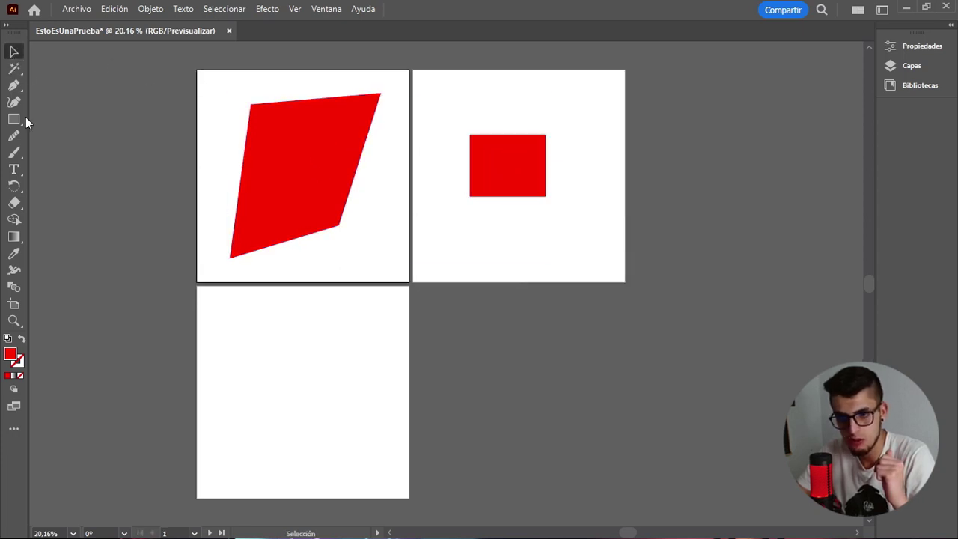
click(14, 69)
click(263, 142)
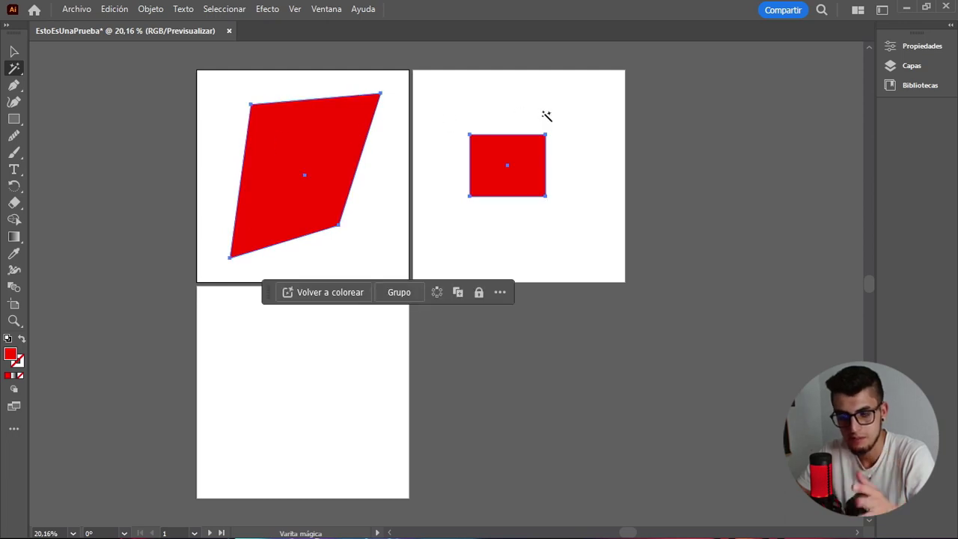
key(v)
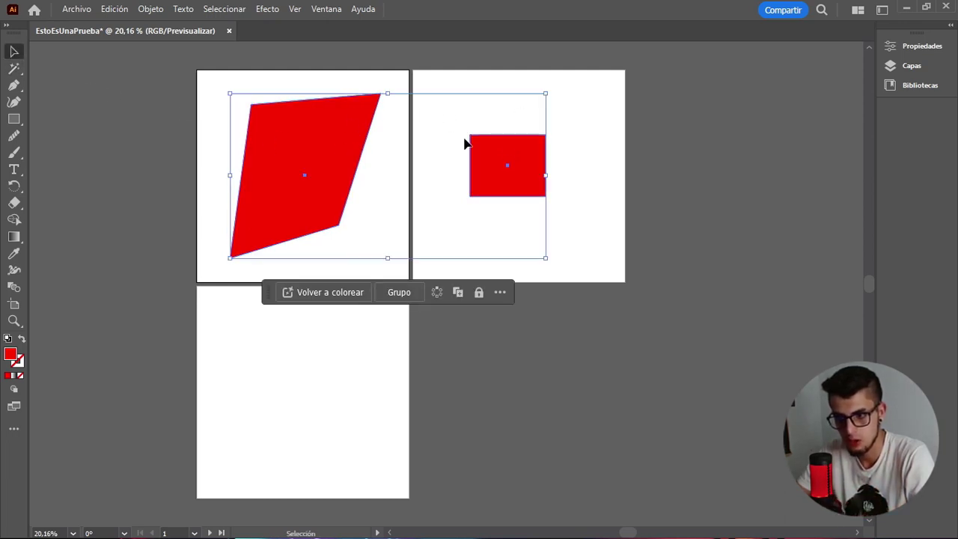
click(429, 137)
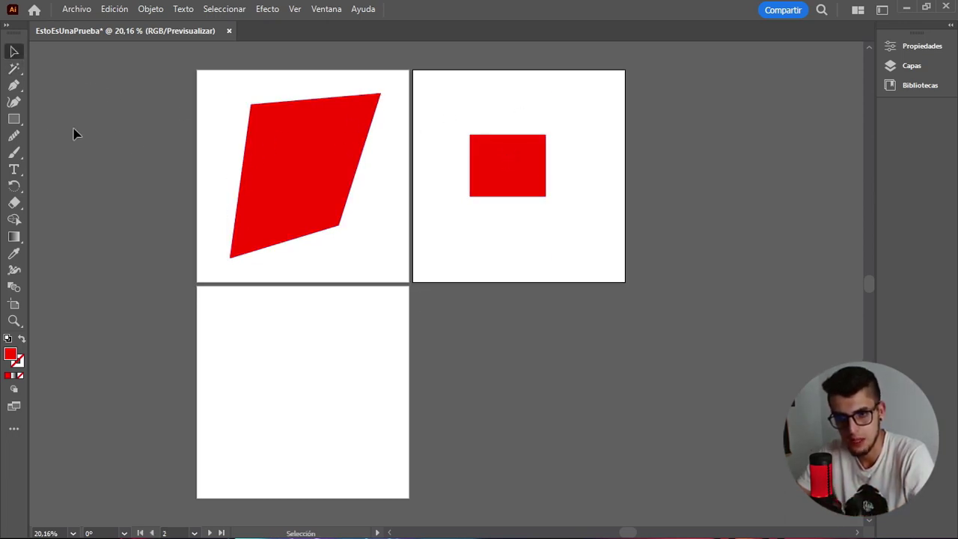
Draw a rectangle about 332 by 211 px in the upper-right artboard's lower-left corner and fill it with #686868
click(14, 119)
drag(417, 219, 481, 261)
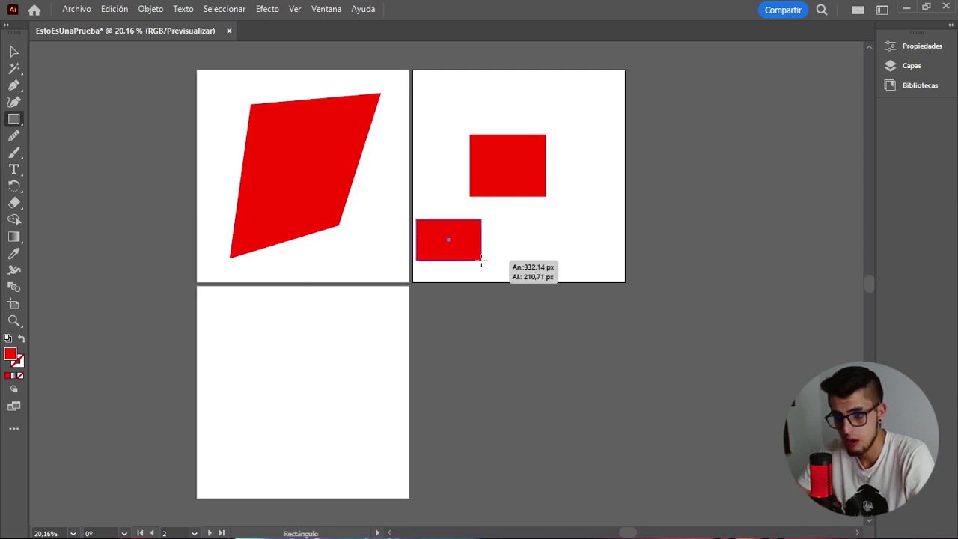
double_click(9, 353)
text(686868)
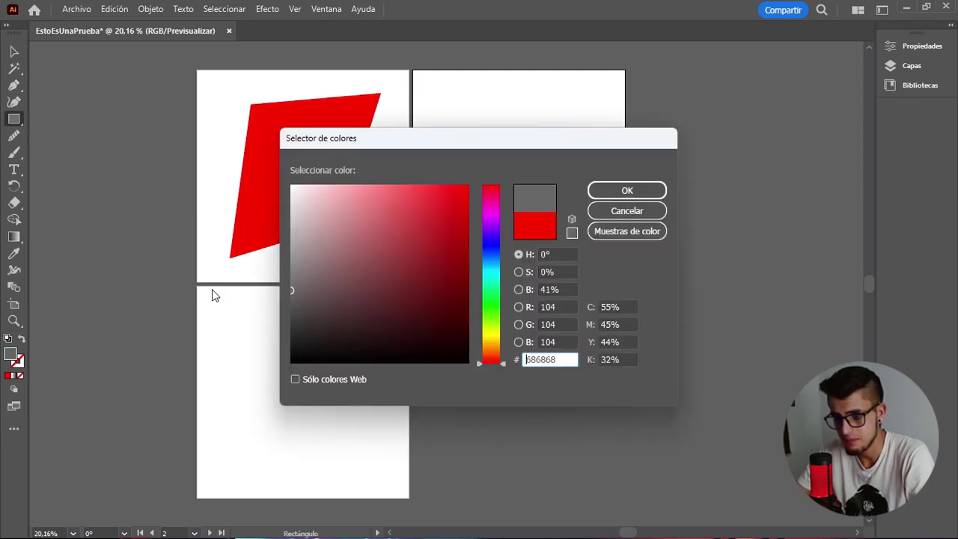
click(601, 191)
Select only the red shapes with the Magic Wand, leaving out the grey rectangle, and clear the selection
click(13, 51)
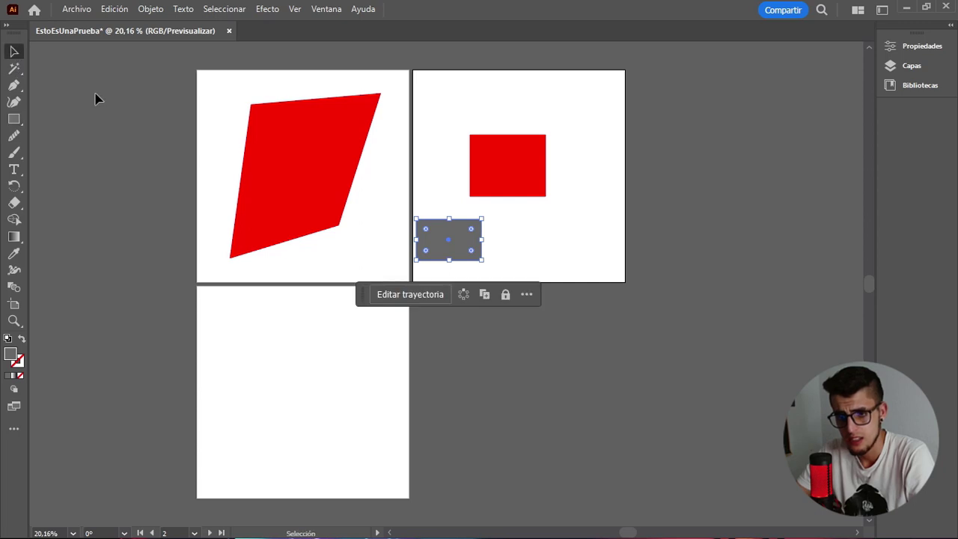
click(96, 96)
click(14, 68)
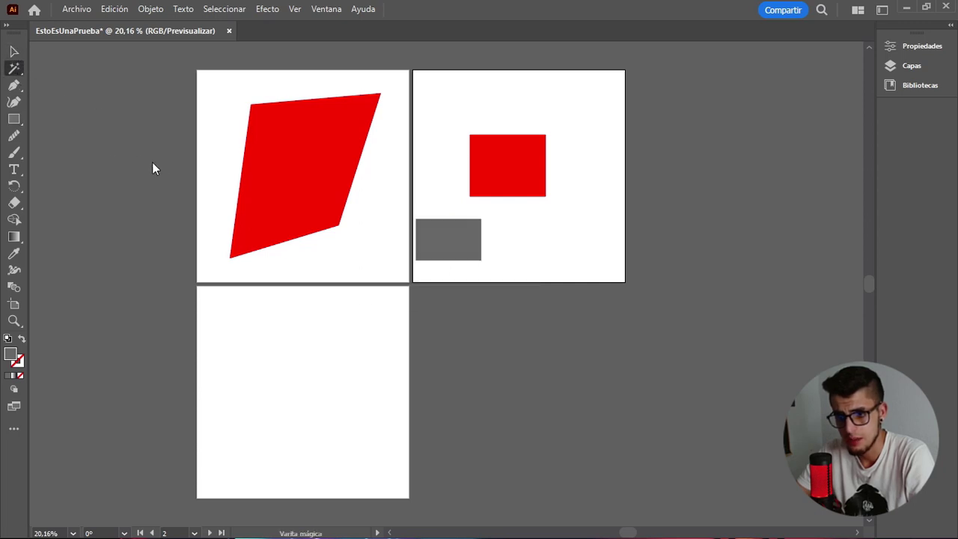
click(297, 168)
click(13, 51)
click(200, 207)
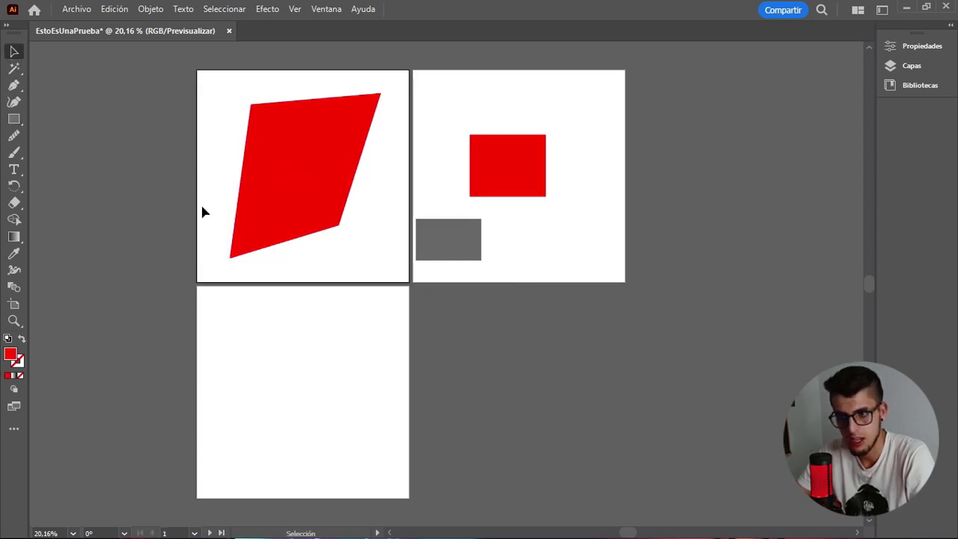
Replace the Magic Wand with Direct Selection in its tool group, and draw a red rectangle across the upper-left artboard's left edge
drag(15, 68, 42, 77)
click(42, 77)
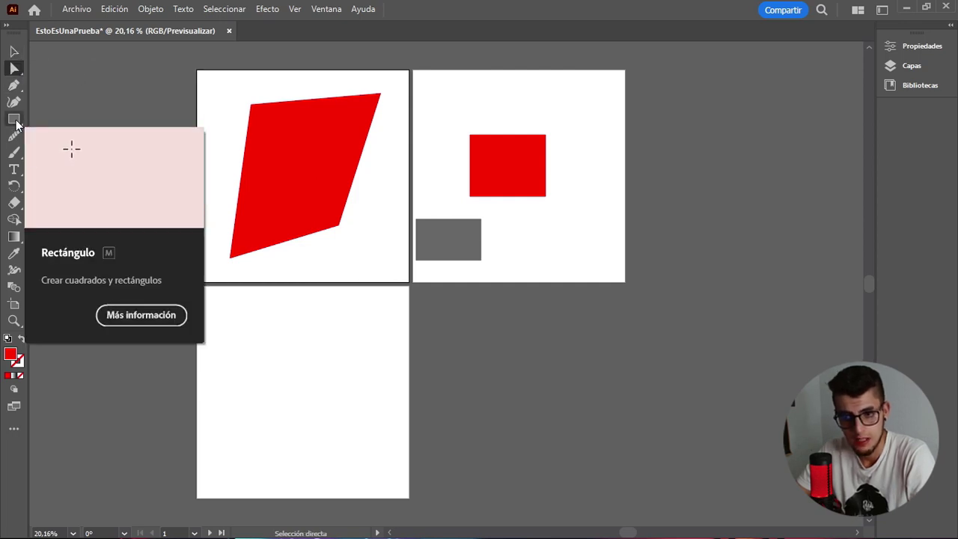
drag(17, 124, 83, 120)
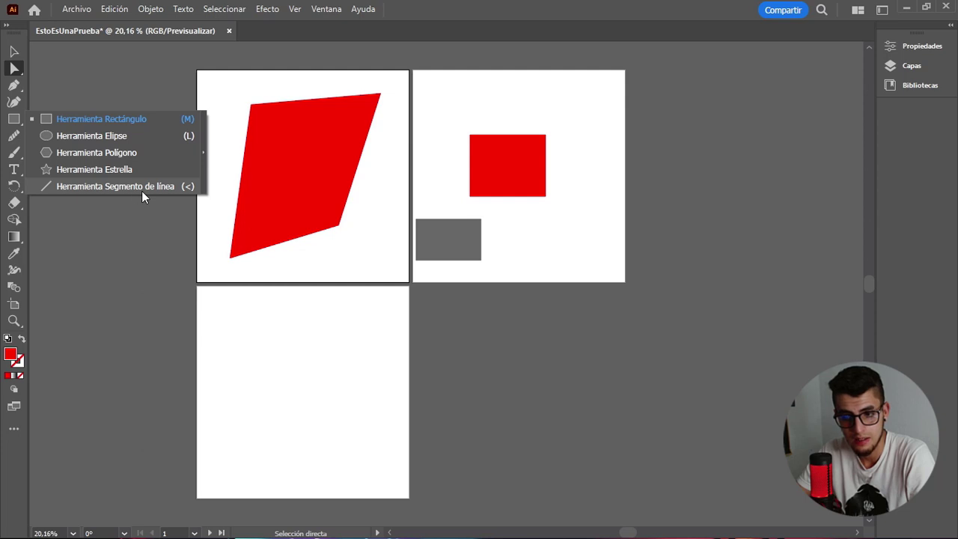
click(99, 120)
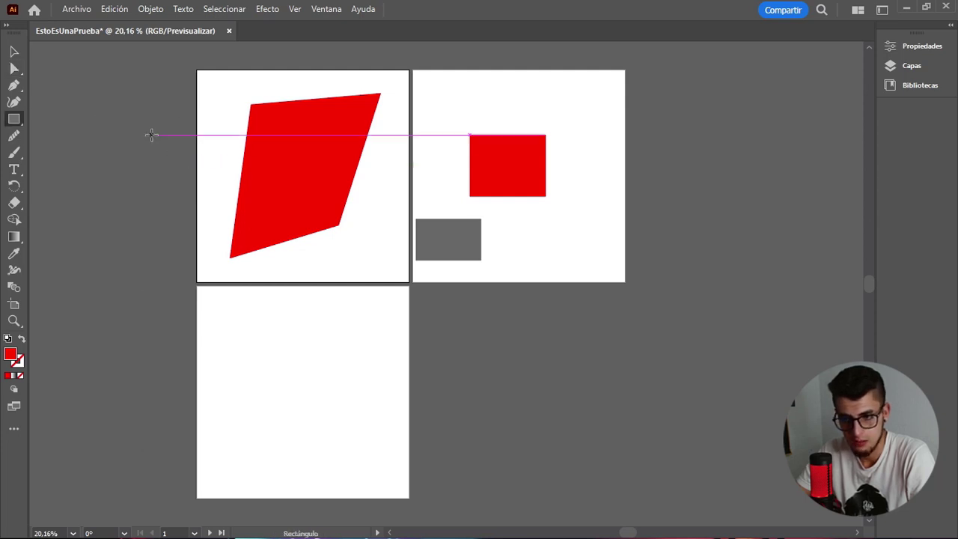
drag(151, 134, 203, 199)
Draw a red, nearly circular ellipse below the new rectangle, overlapping the left edge of the two left artboards
click(14, 120)
click(91, 135)
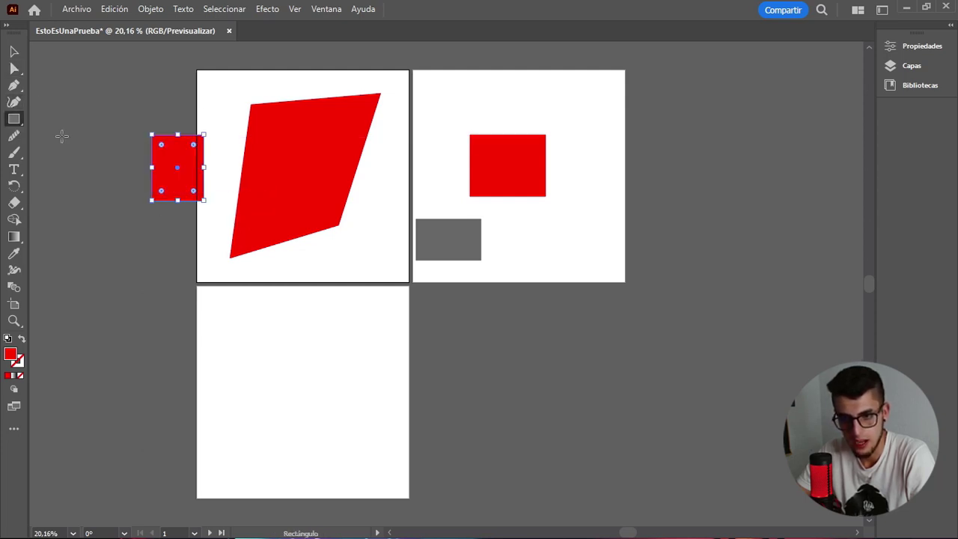
drag(151, 240, 216, 308)
Draw a large, tilted red hexagon with the Polygon tool, spanning the upper-left and lower artboards
click(9, 120)
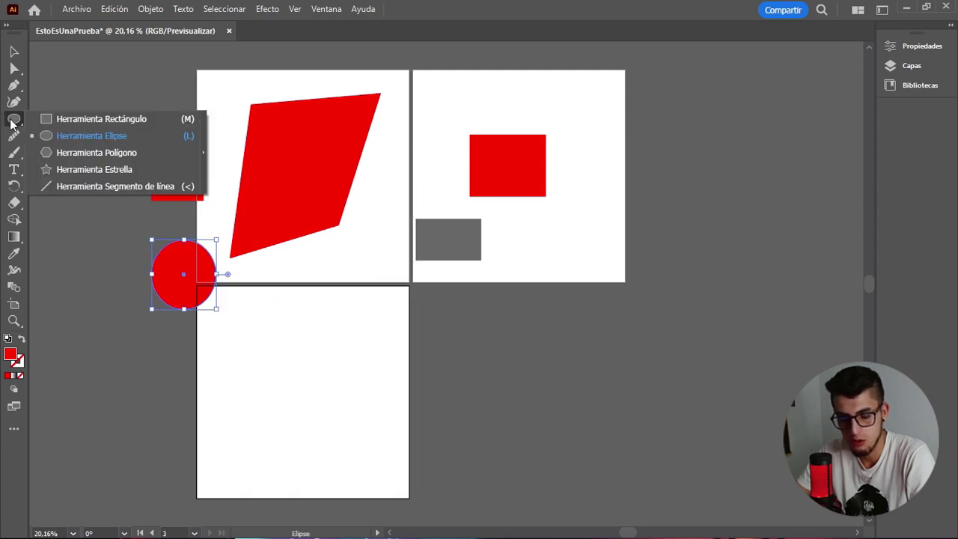
click(105, 149)
drag(277, 303, 237, 410)
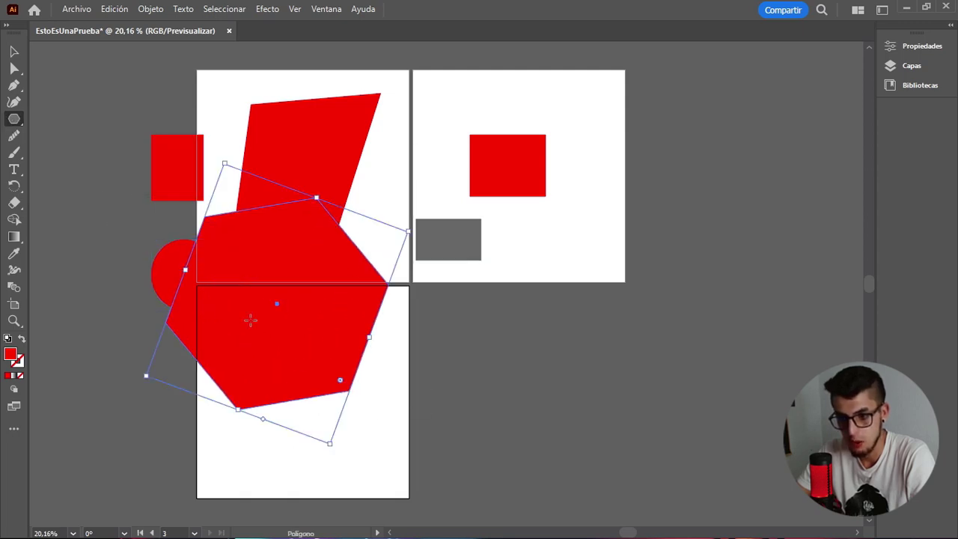
Replace the tilted hexagon with a red seven-sided polygon of 575,7094 px radius, placed across the lower artboard's right edge
key(ctrl+z)
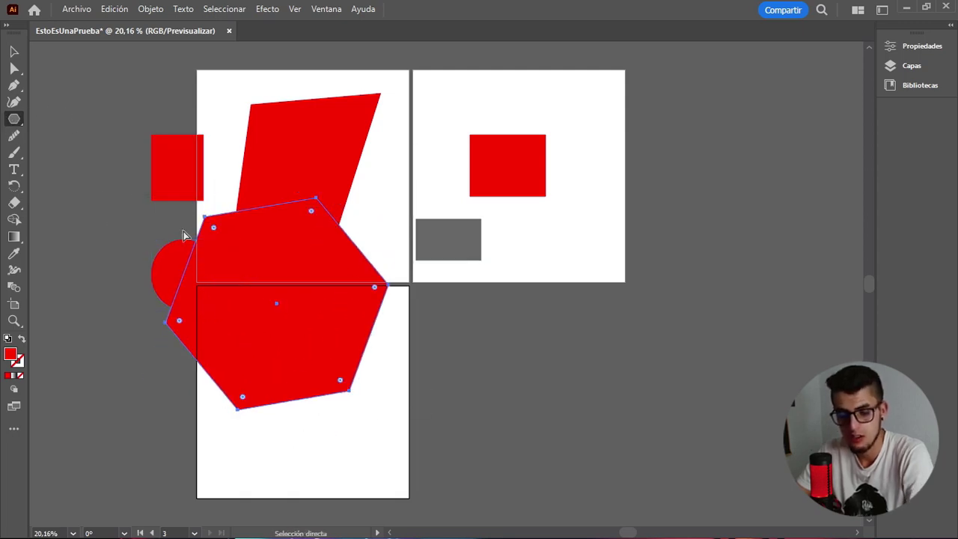
key(ctrl+z)
click(13, 121)
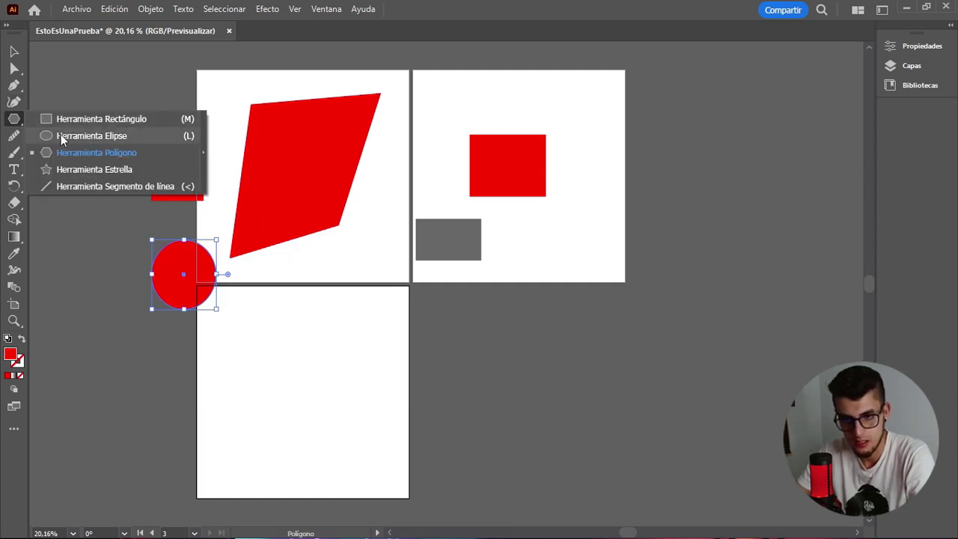
click(70, 152)
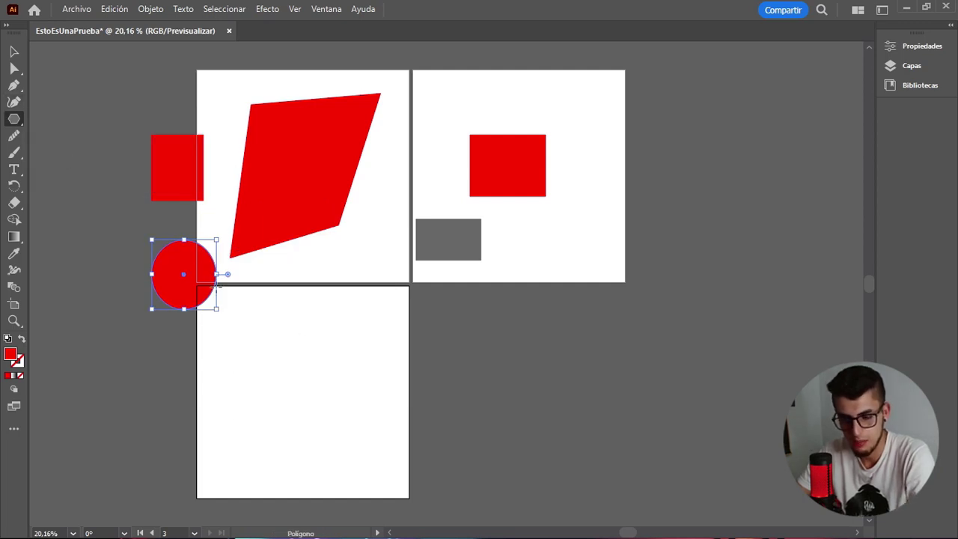
click(298, 305)
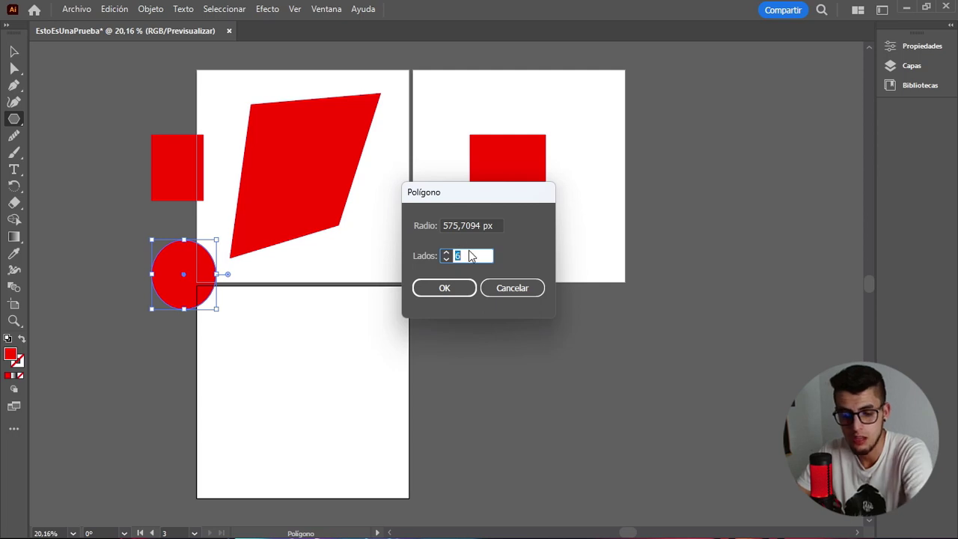
click(454, 292)
key(v)
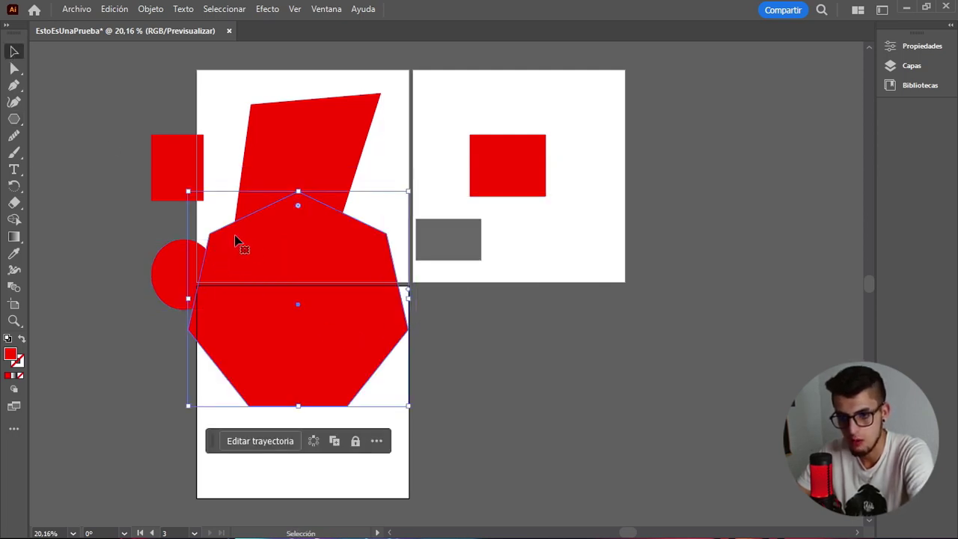
drag(281, 274, 413, 356)
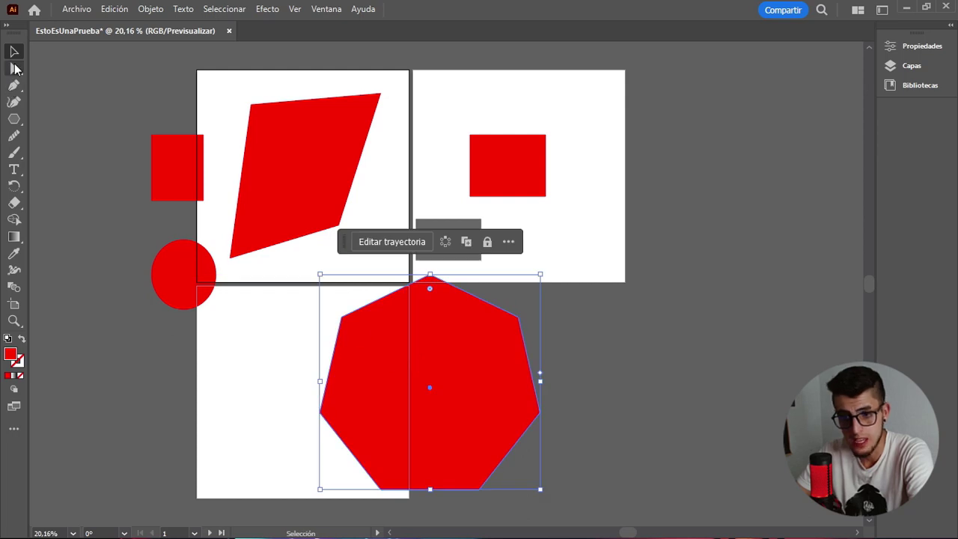
Try pulling the heptagon's upper-left corner out to the lower artboard's left edge with Direct Selection, and undo it
click(15, 68)
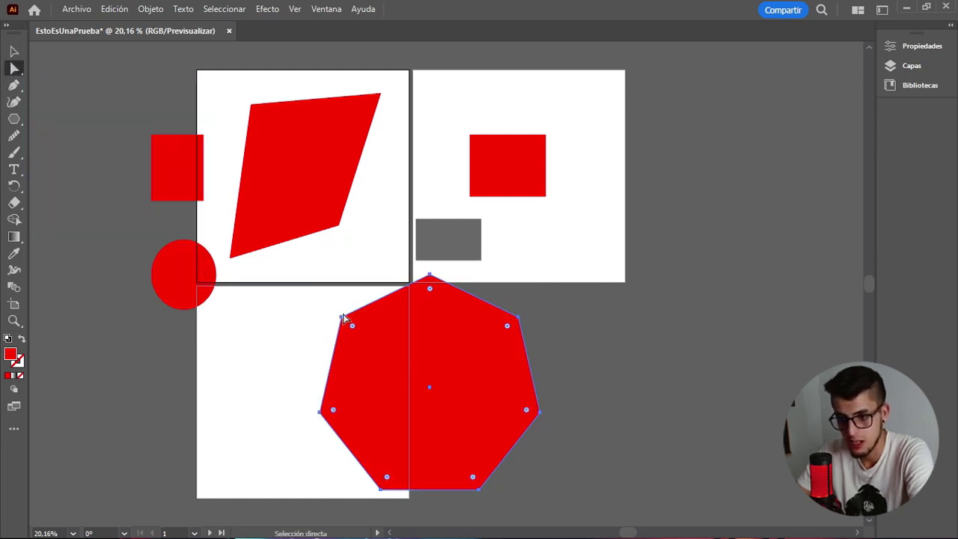
click(342, 316)
click(342, 316)
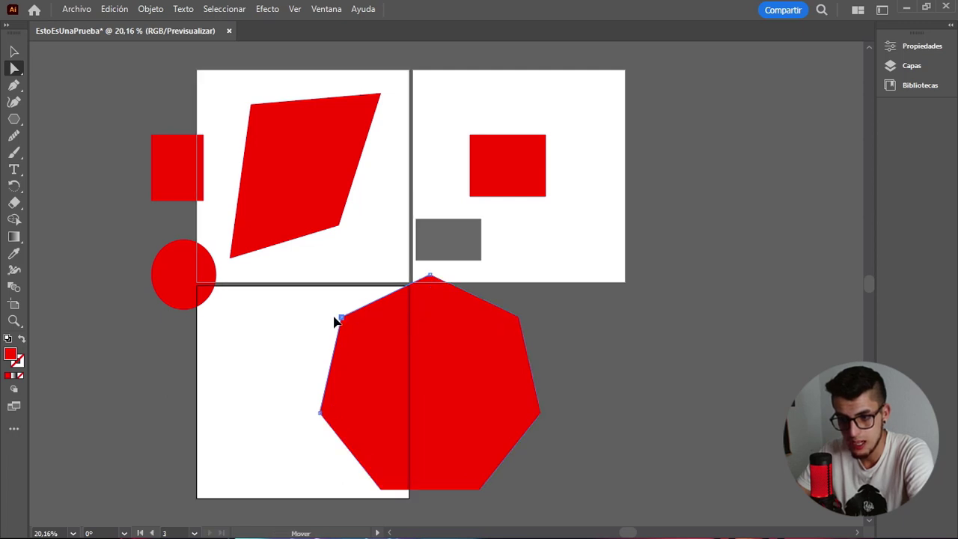
drag(342, 316, 196, 364)
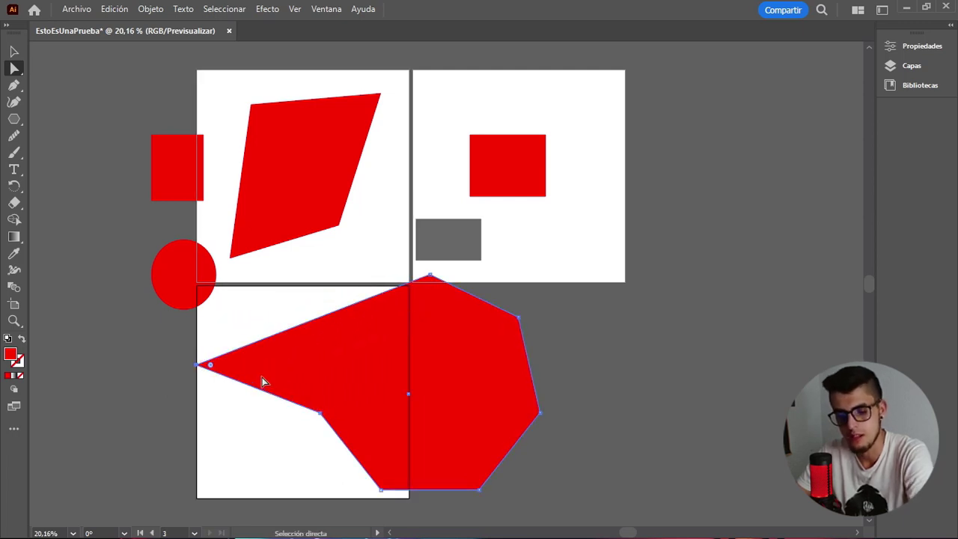
key(ctrl+z)
click(13, 51)
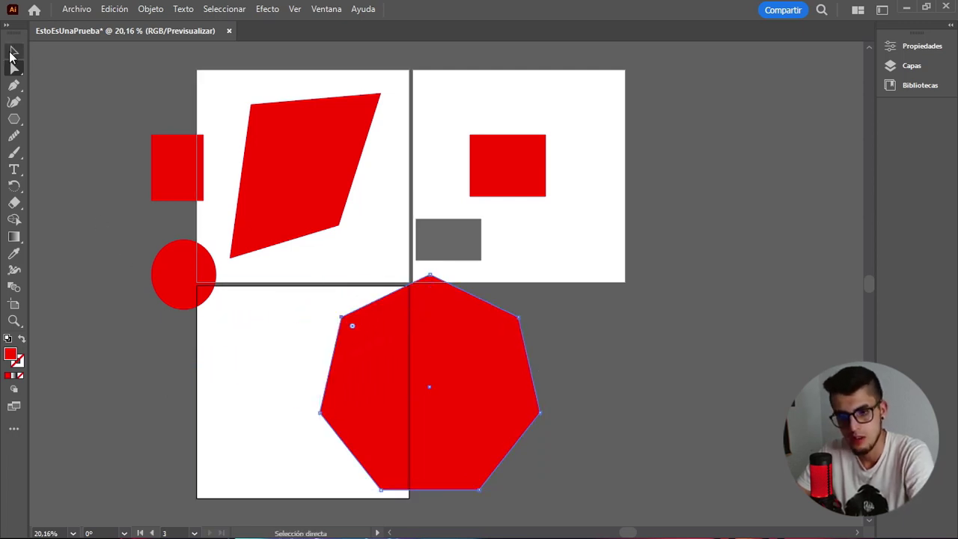
Try the Star tool with an enlarged seven-pointed star, radii 25 px and 50 px, left of the artboards, and delete it
click(10, 119)
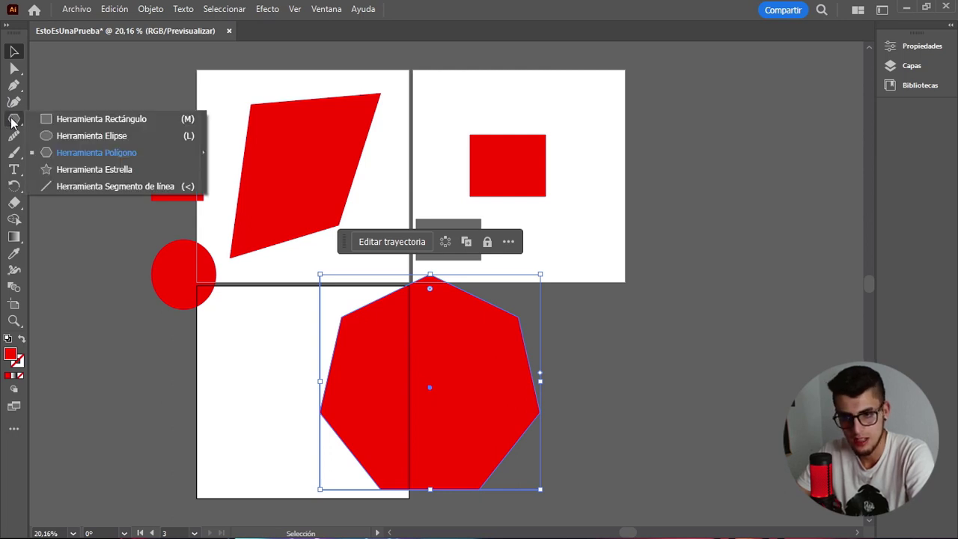
click(87, 172)
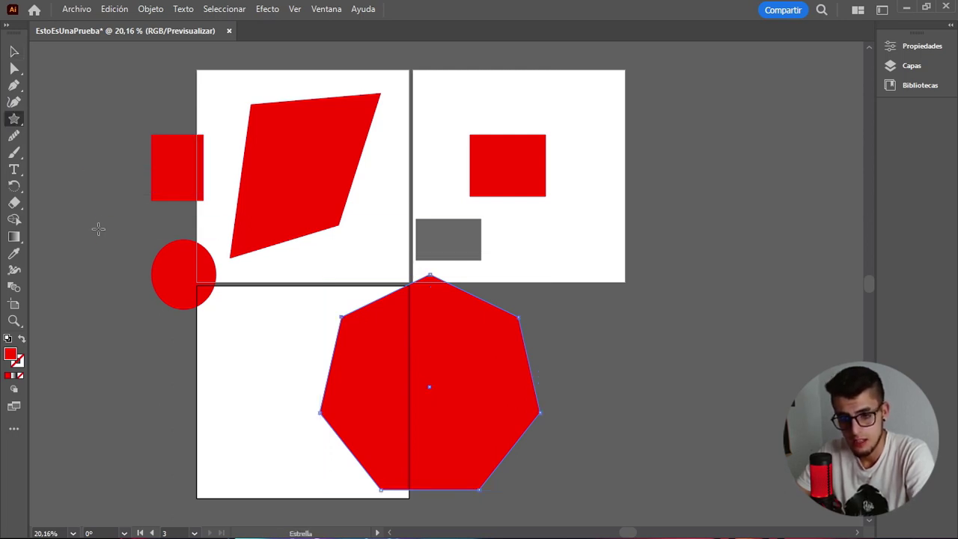
click(98, 228)
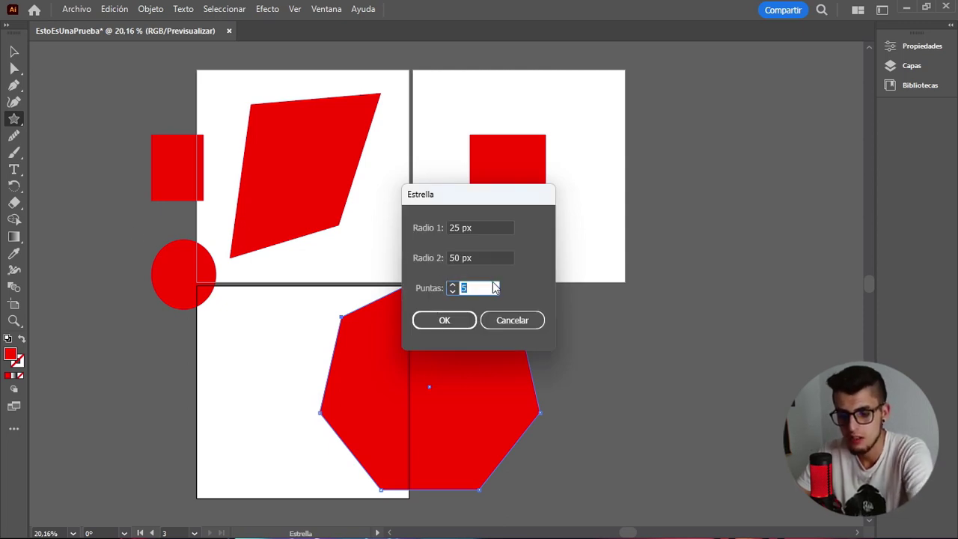
click(455, 320)
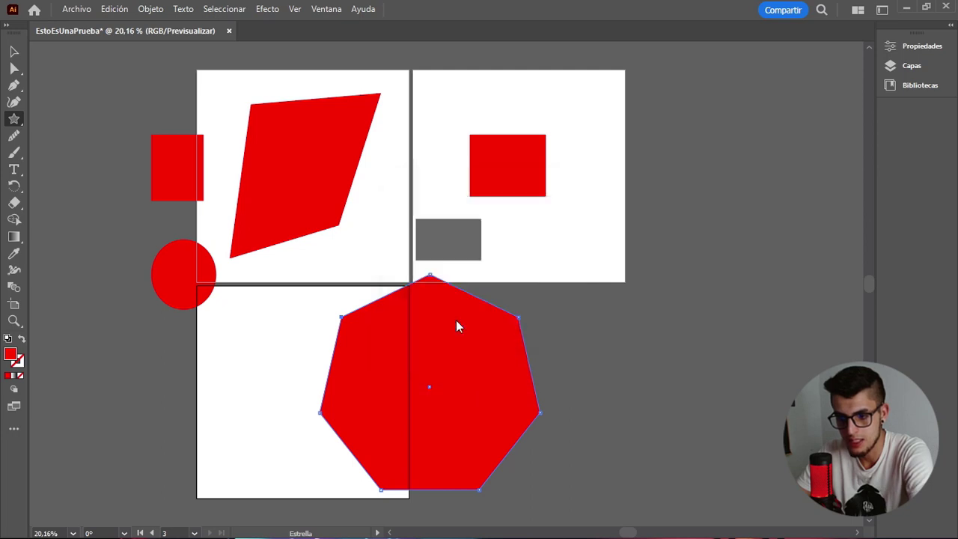
click(13, 53)
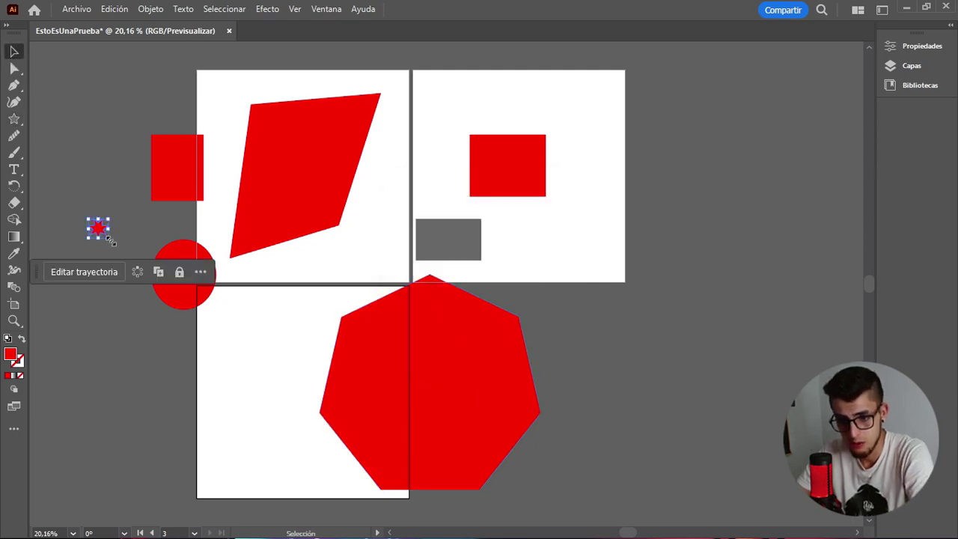
drag(110, 240, 137, 264)
click(148, 216)
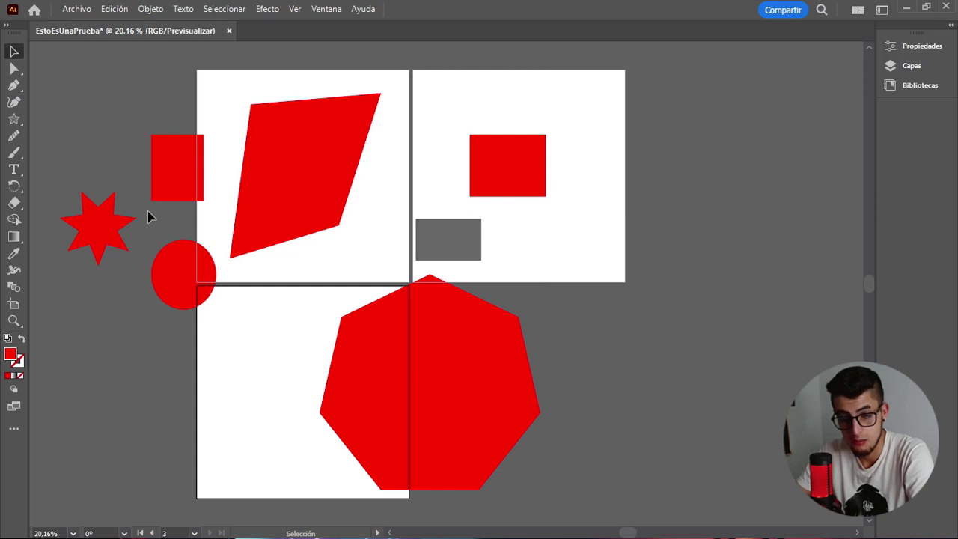
click(101, 227)
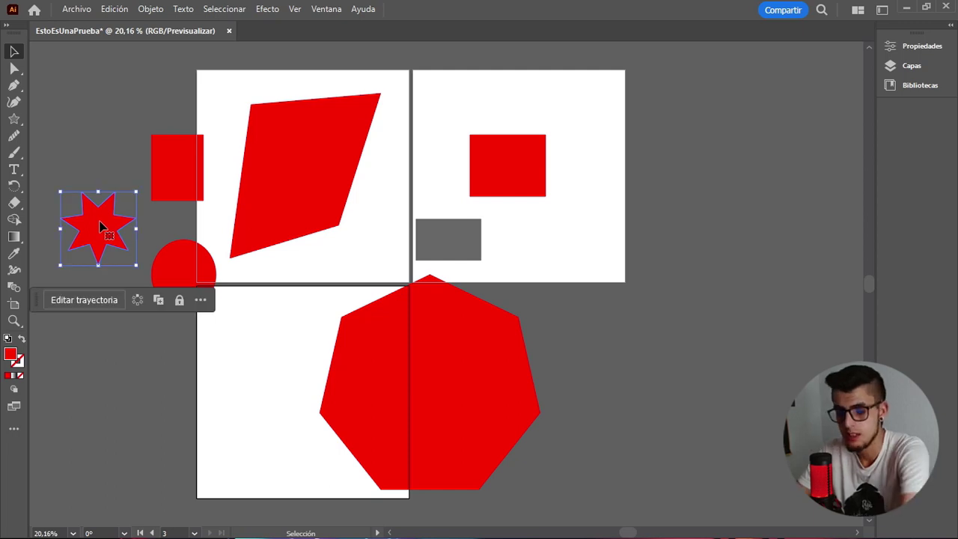
key(Delete)
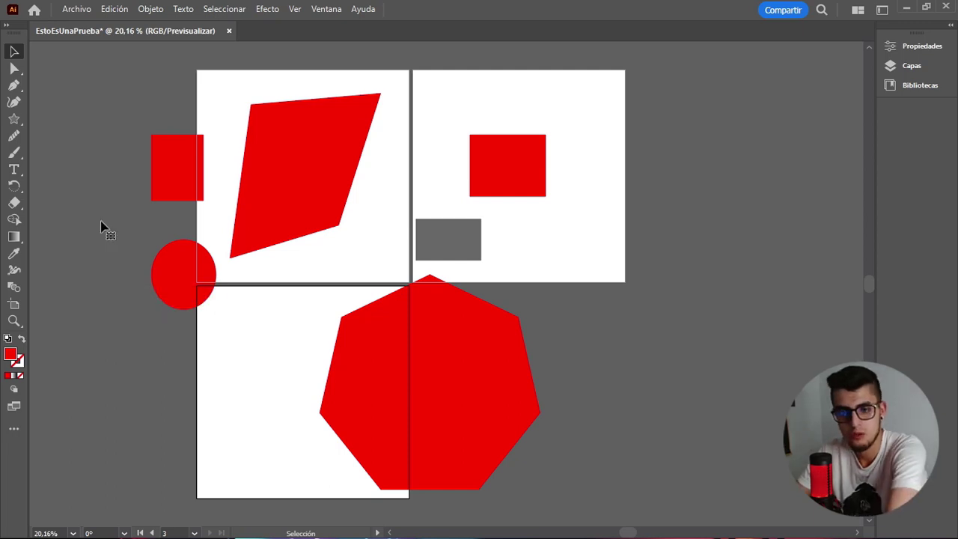
Make Rectangle the current shape tool, and shrink the red heptagon to fit inside the lower artboard
click(12, 121)
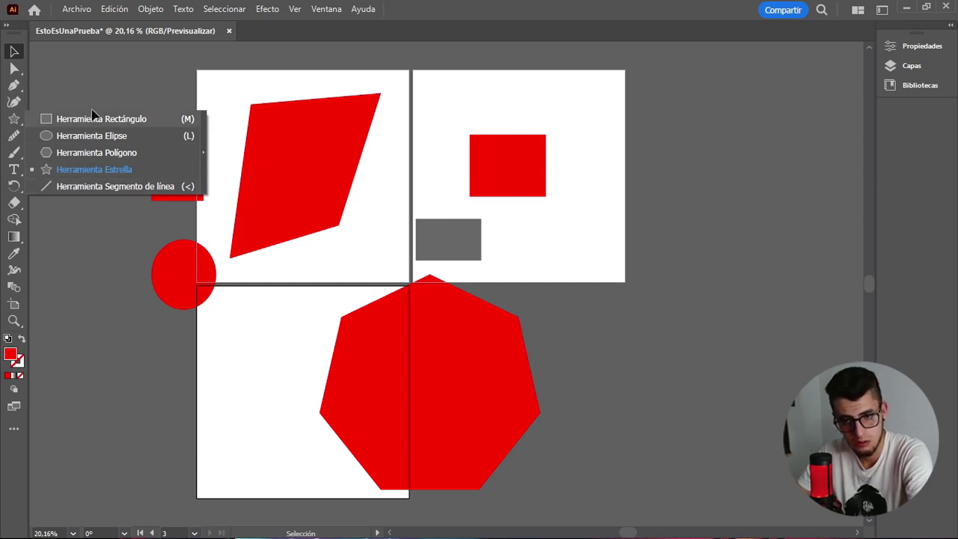
click(68, 119)
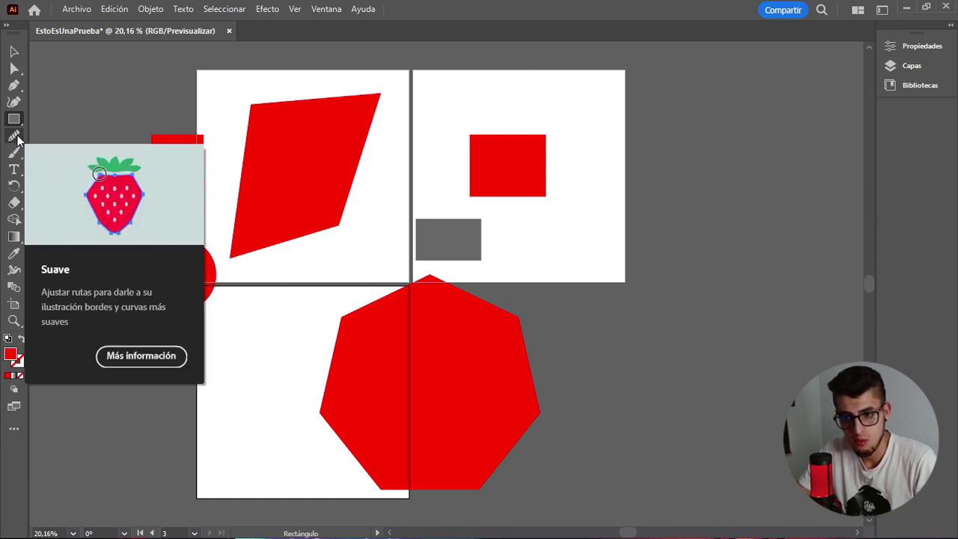
click(13, 51)
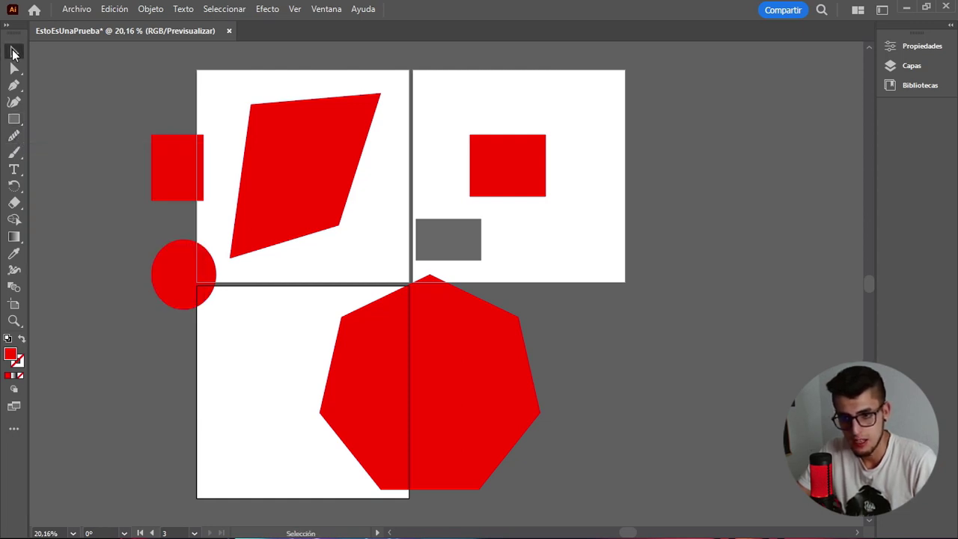
click(415, 353)
drag(541, 276, 506, 304)
drag(486, 369, 356, 370)
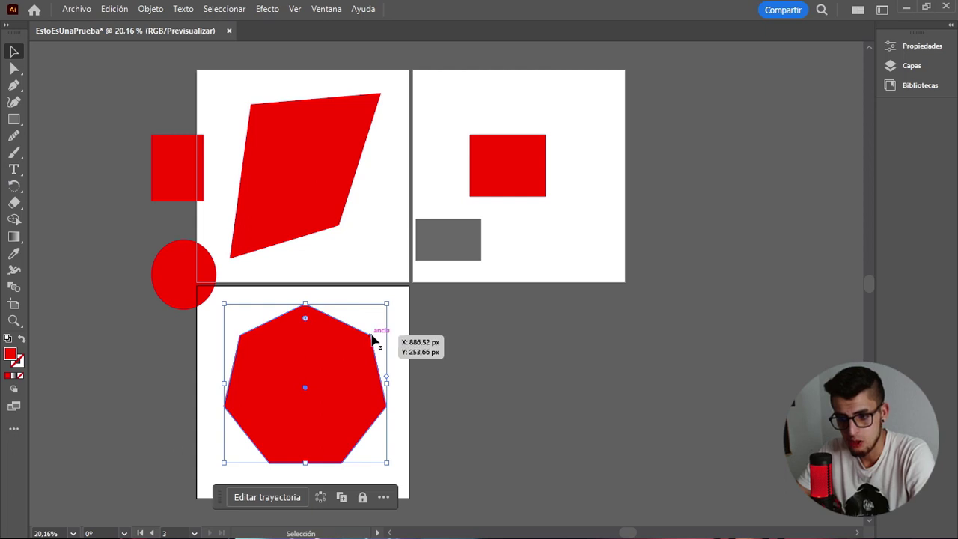
Round off the heptagon's upper-left corner with several strokes of the Smooth tool
click(13, 138)
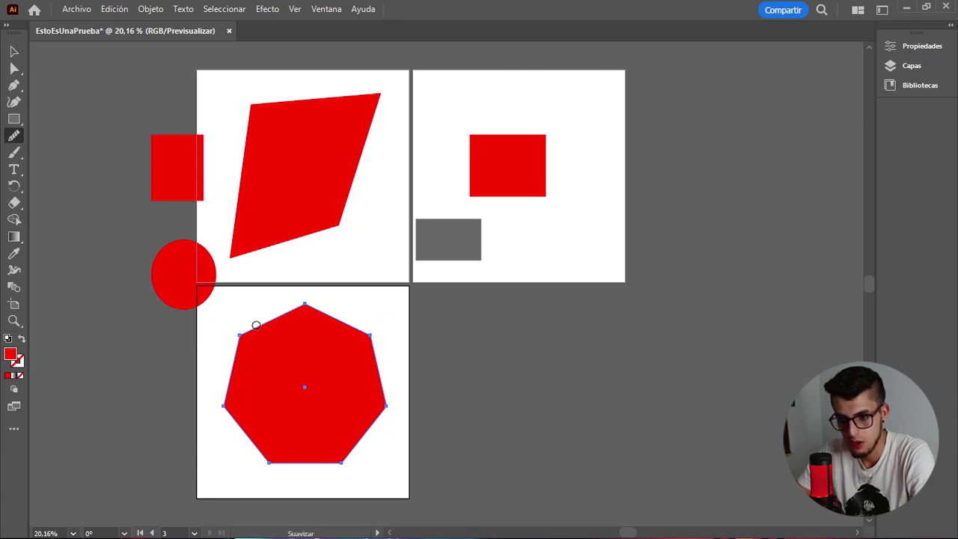
mouse_move(256, 325)
mouse_down()
mouse_move(207, 359)
mouse_move(218, 375)
mouse_up()
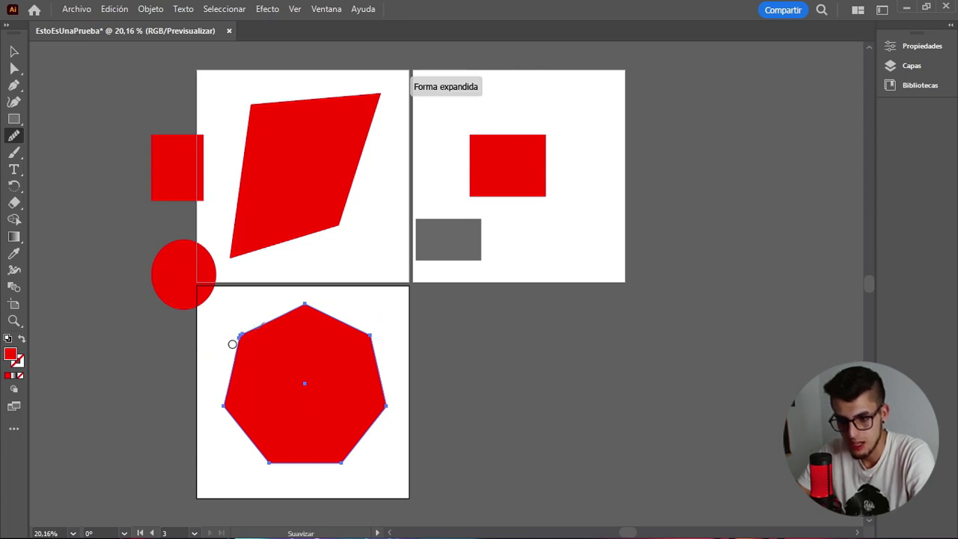
scroll(232, 343, up, 6)
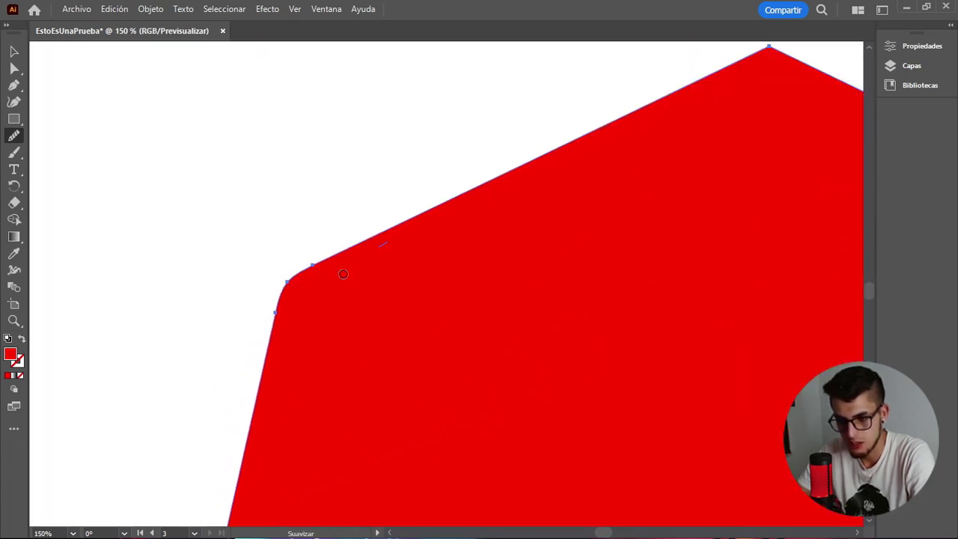
mouse_move(342, 274)
mouse_down()
mouse_move(241, 370)
mouse_move(246, 316)
mouse_move(233, 361)
mouse_up()
mouse_move(347, 235)
mouse_down()
mouse_move(260, 326)
mouse_move(239, 389)
mouse_up()
scroll(312, 307, down, 5)
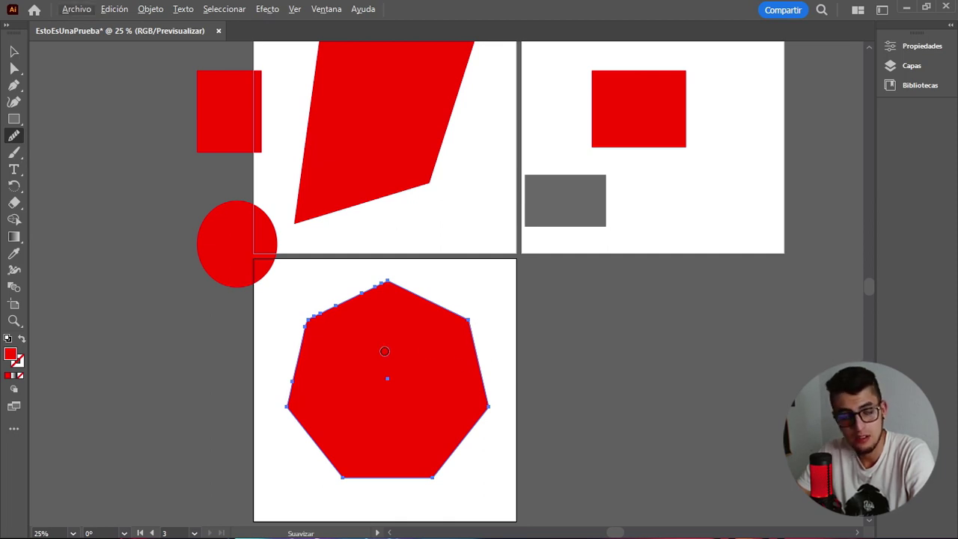
scroll(384, 351, up, 3)
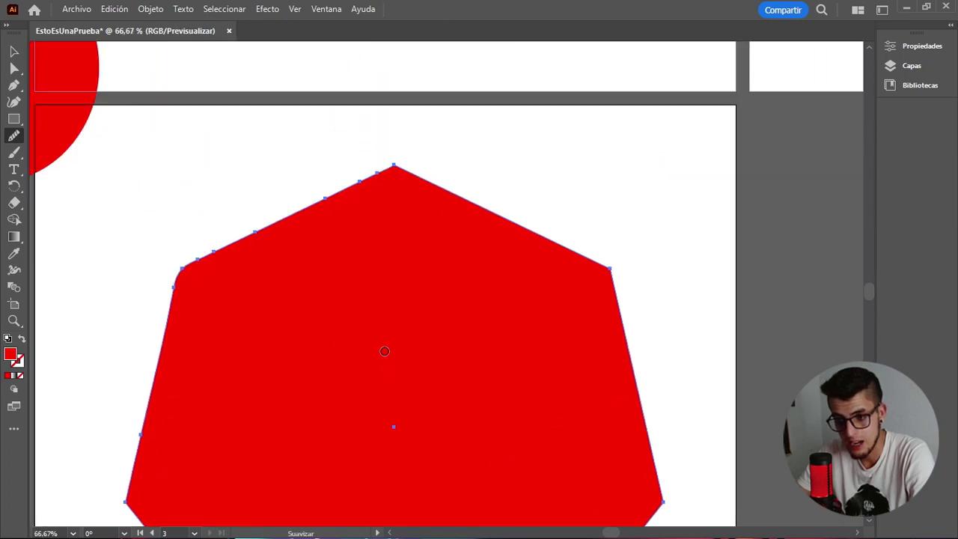
scroll(384, 351, down, 2)
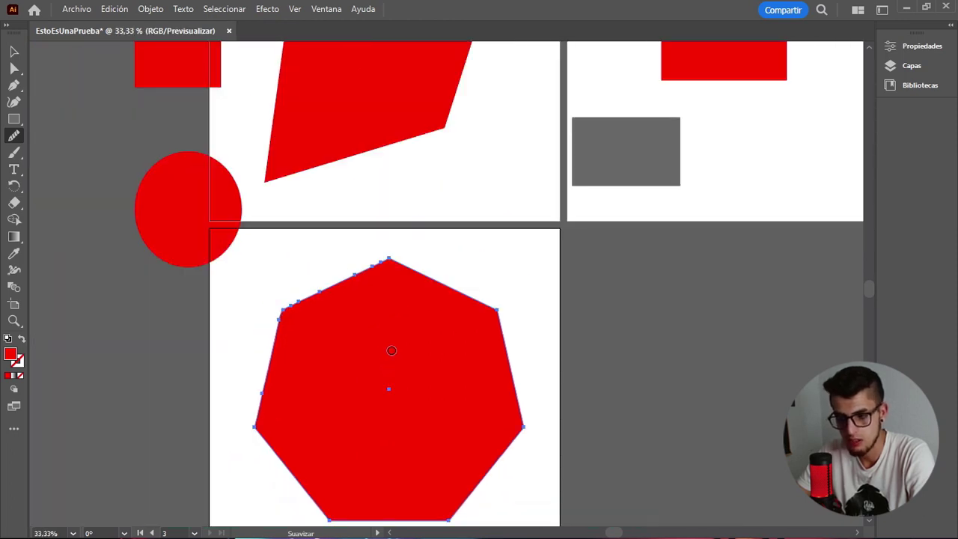
scroll(391, 350, up, 1)
scroll(382, 400, down, 2)
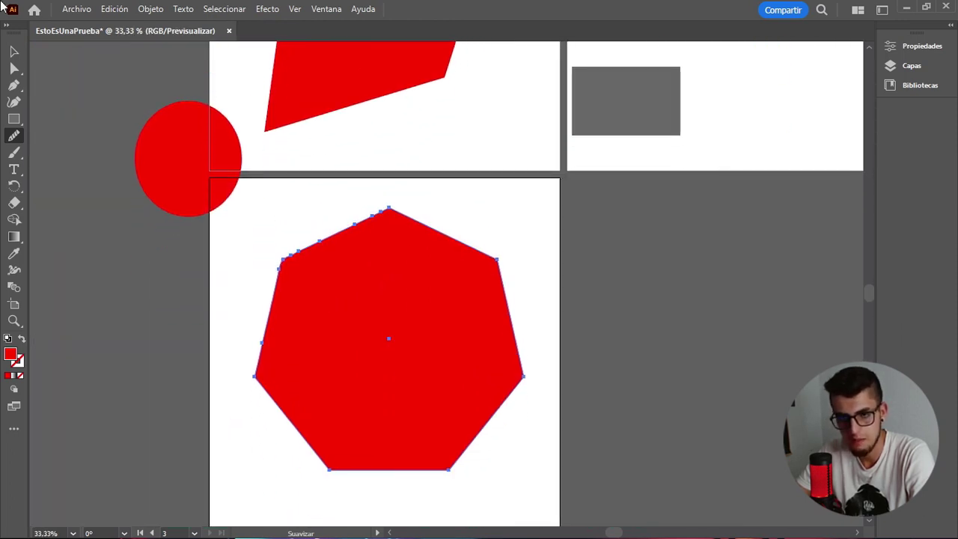
Add a line of 12 pt Myriad Pro text to the right of the lower artboard, replacing the placeholder text
click(16, 170)
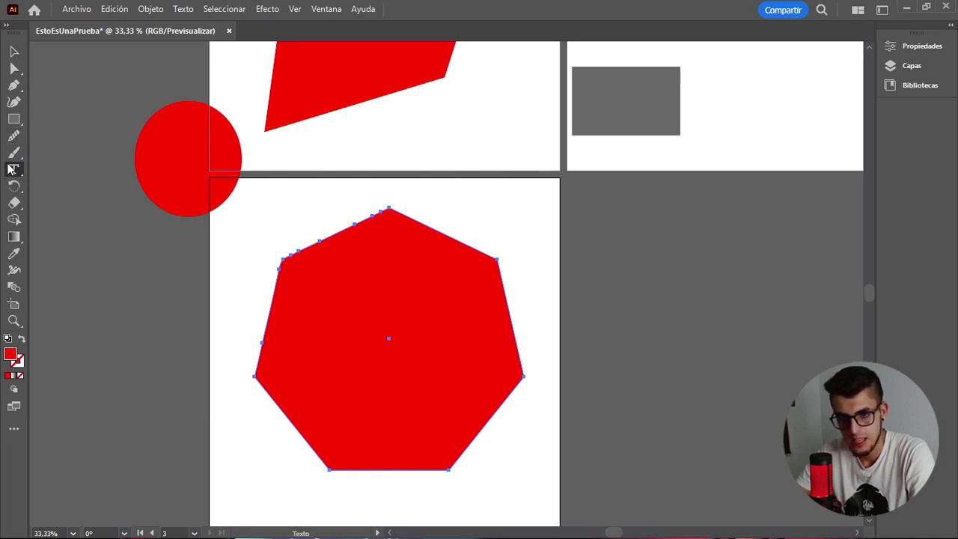
click(10, 169)
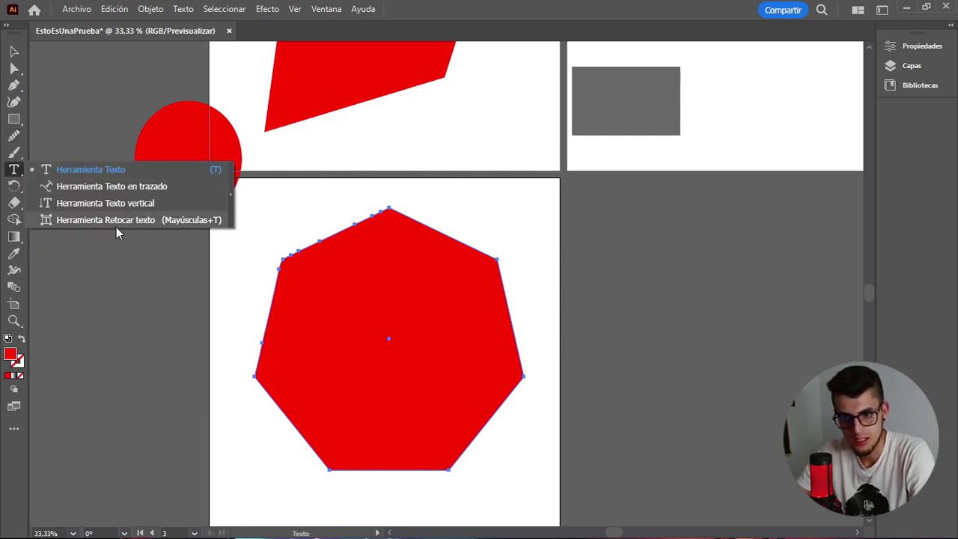
click(13, 84)
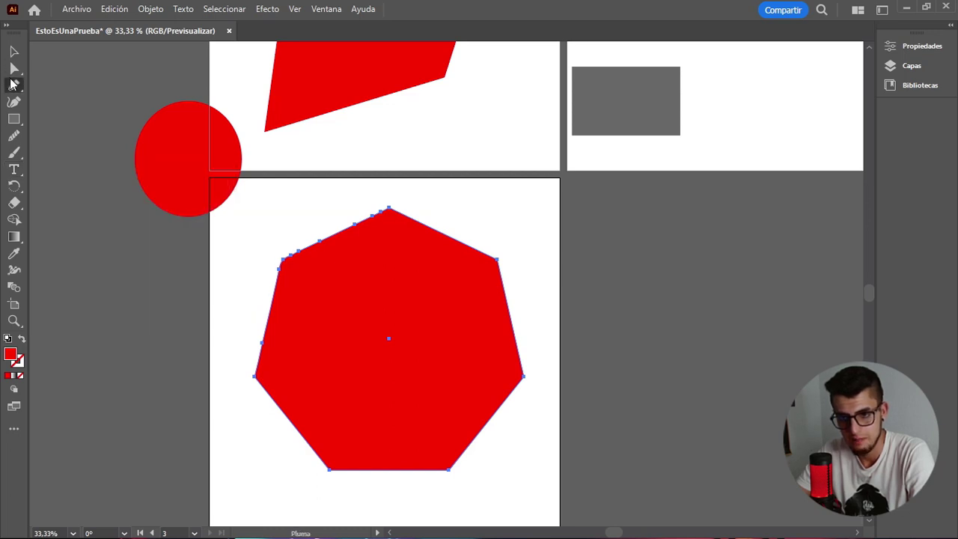
click(14, 169)
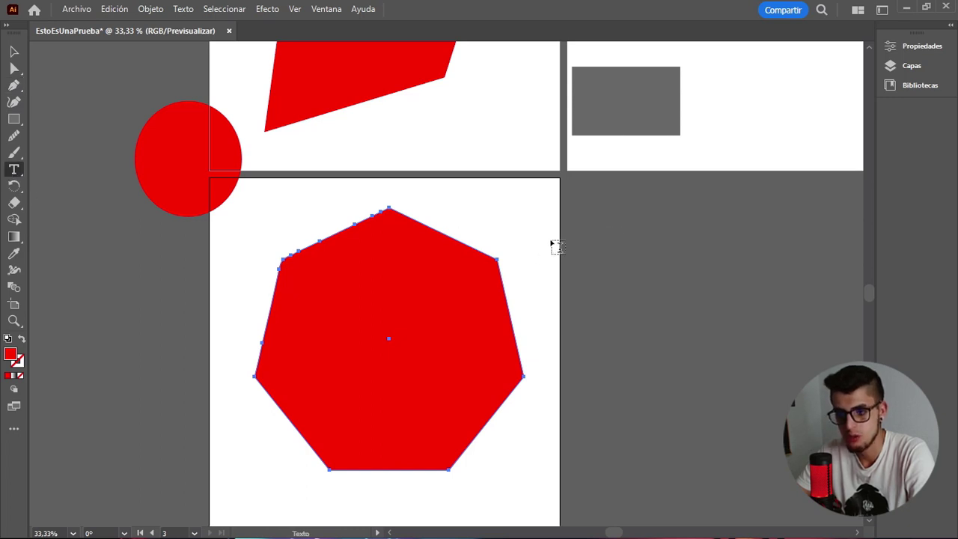
click(593, 248)
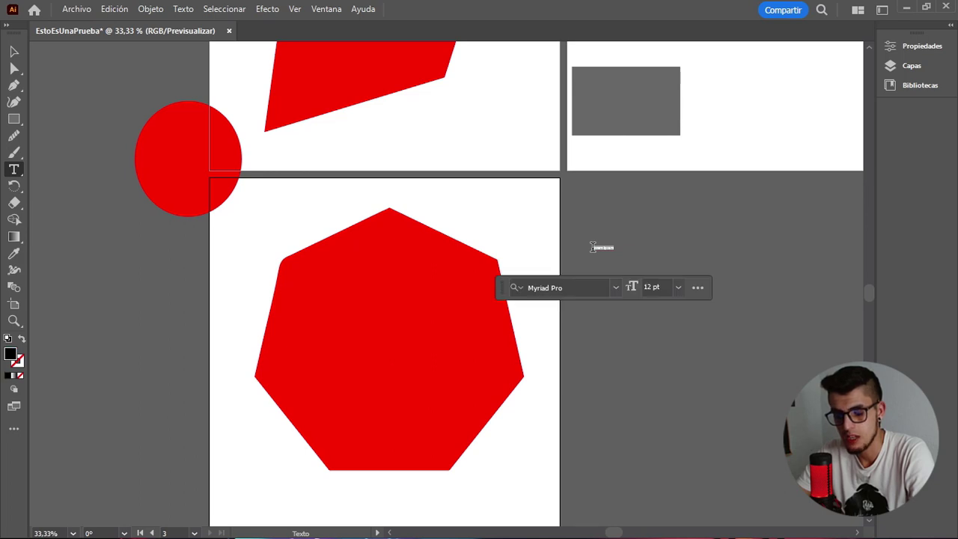
key(BackSpace)
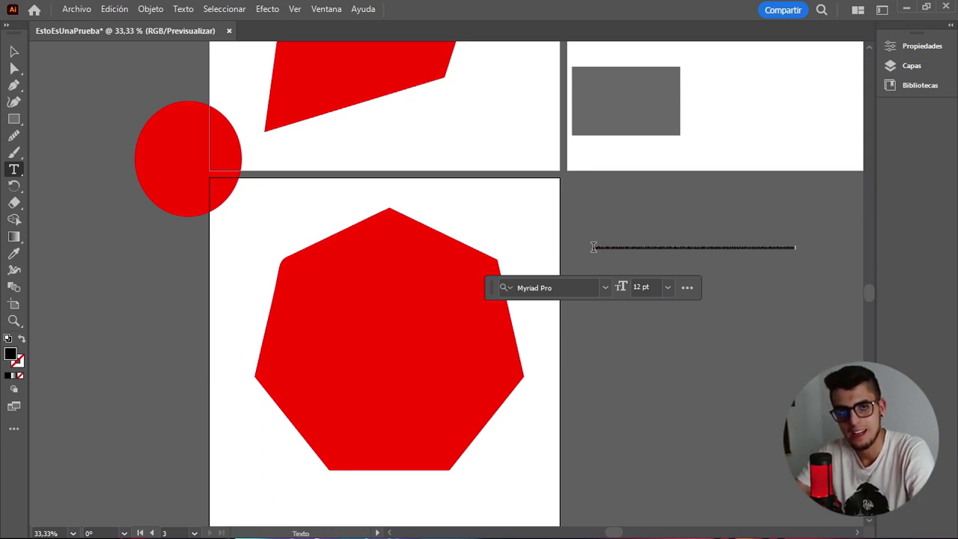
Try enlarging the text line until it overlaps the heptagon, and delete the text
click(13, 51)
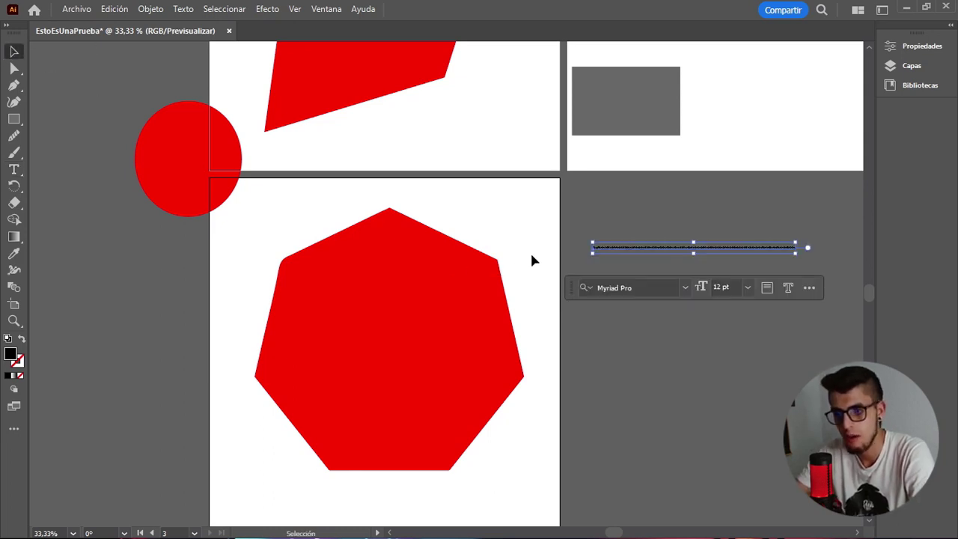
drag(593, 253, 427, 352)
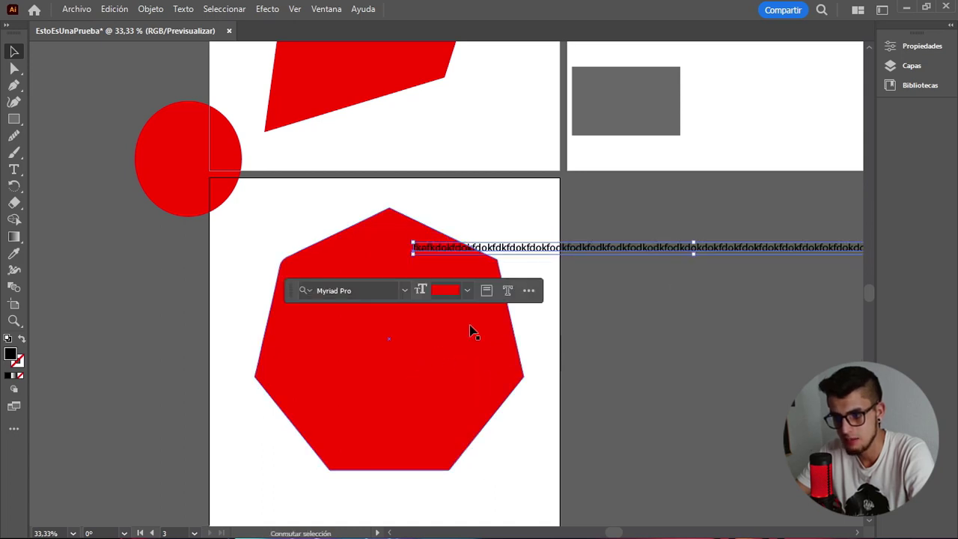
key(Delete)
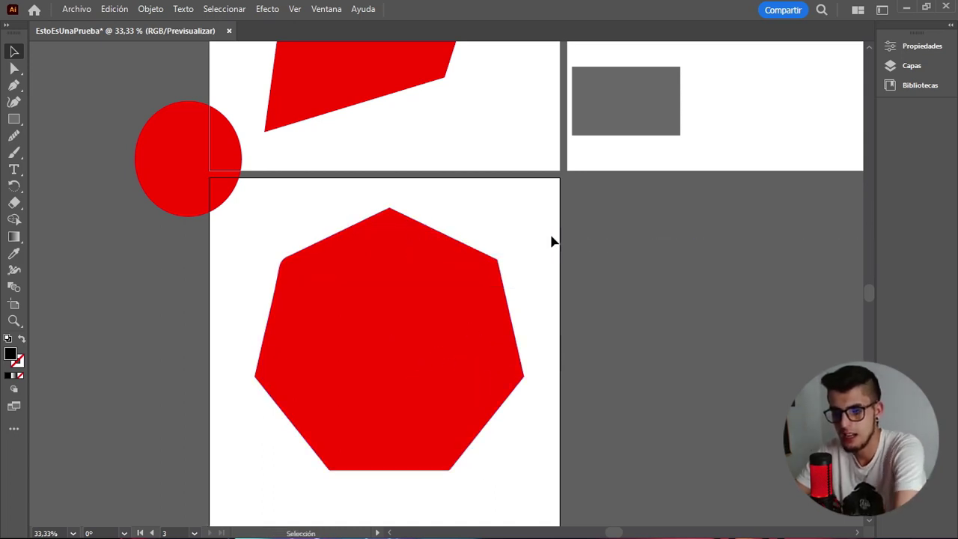
Draw a rectangular text area filled with 12 pt Myriad Pro placeholder text beside the lower artboard, and inspect it up close
click(14, 171)
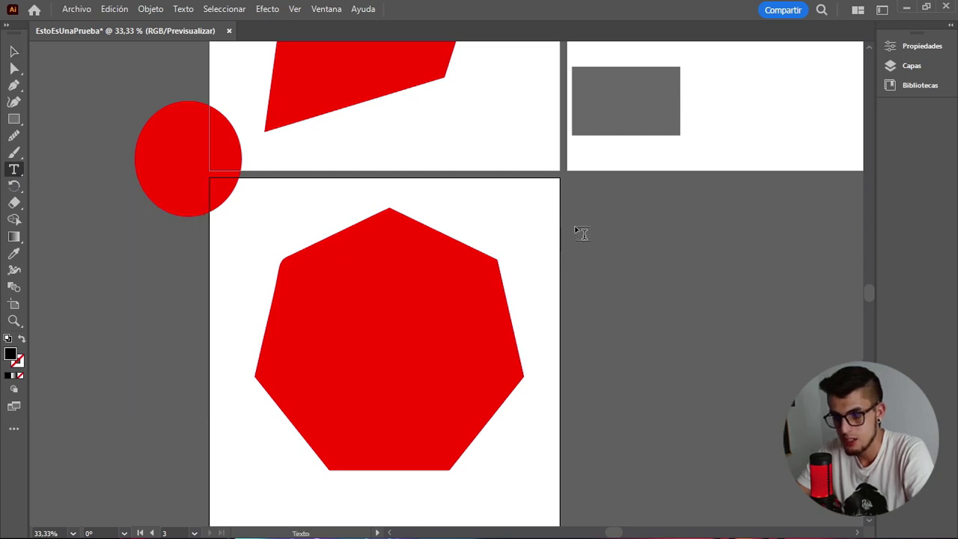
drag(575, 228, 736, 315)
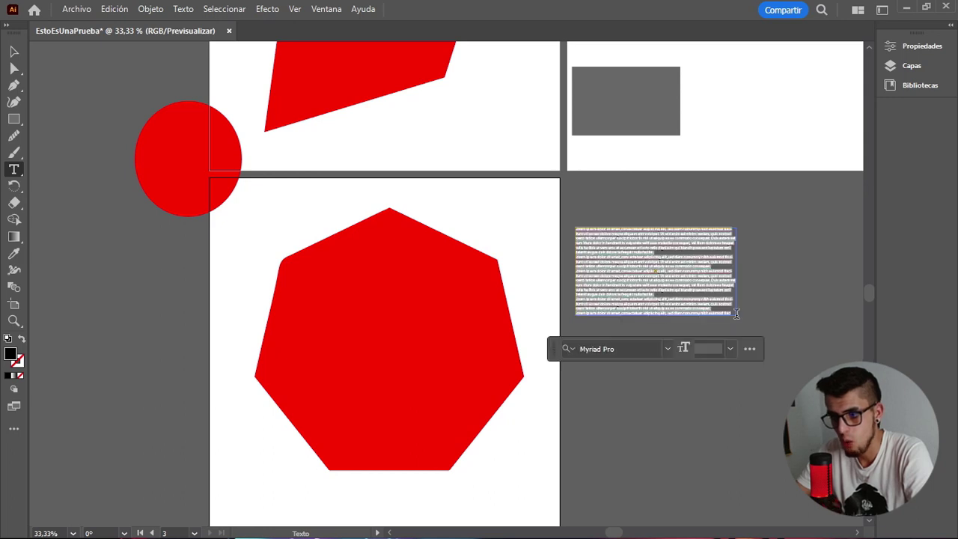
click(14, 52)
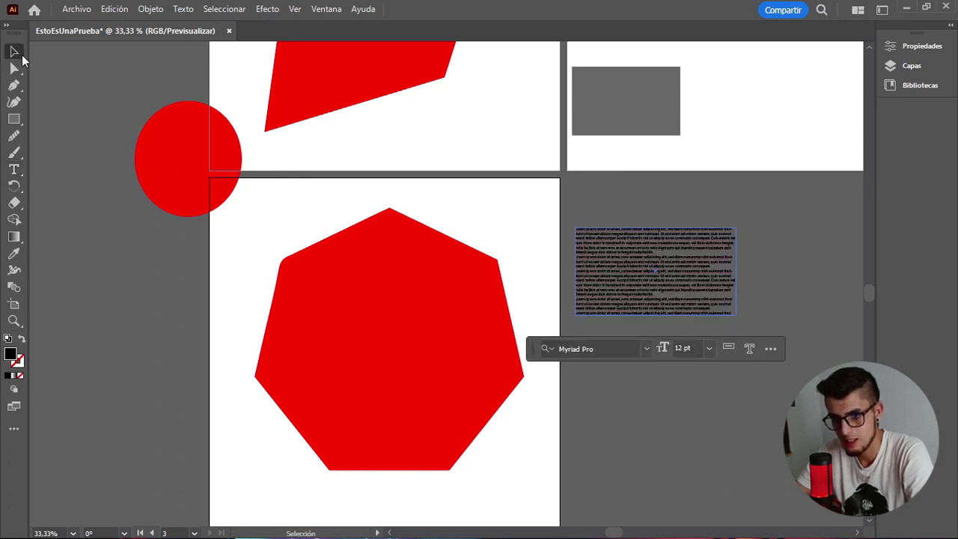
click(702, 224)
scroll(690, 266, up, 2)
scroll(689, 265, up, 1)
drag(615, 241, 524, 205)
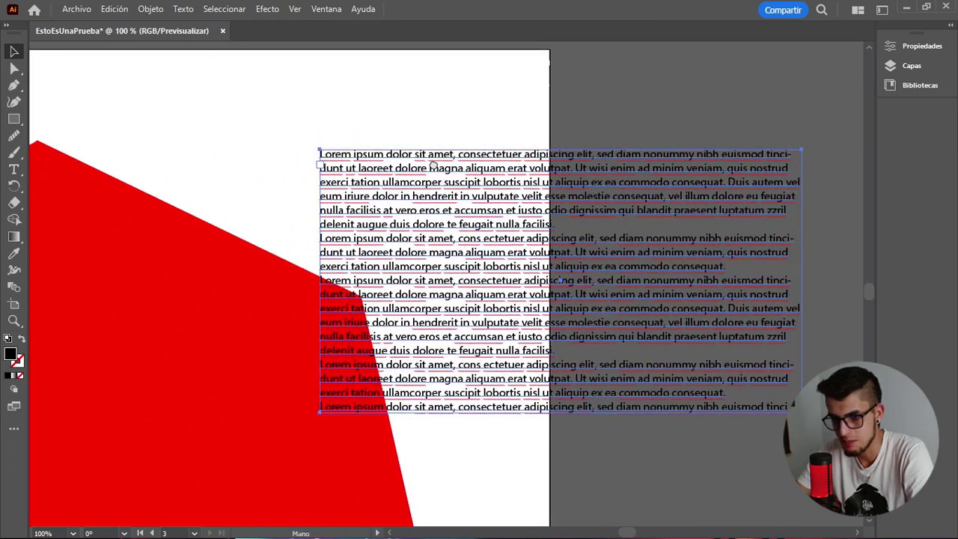
drag(433, 165, 303, 96)
drag(499, 183, 361, 155)
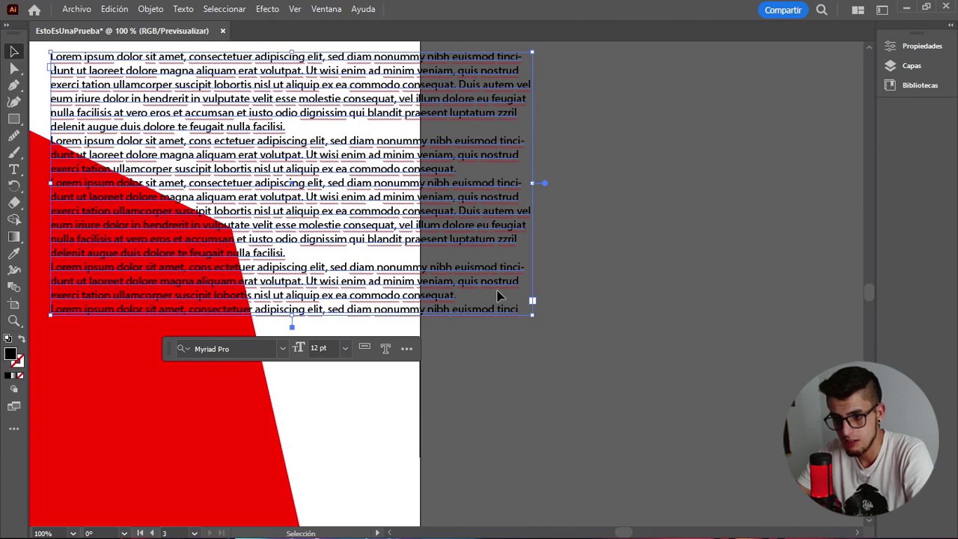
Try extending the text area's frame downward, and undo both the resize and the text area's creation
drag(294, 314, 297, 398)
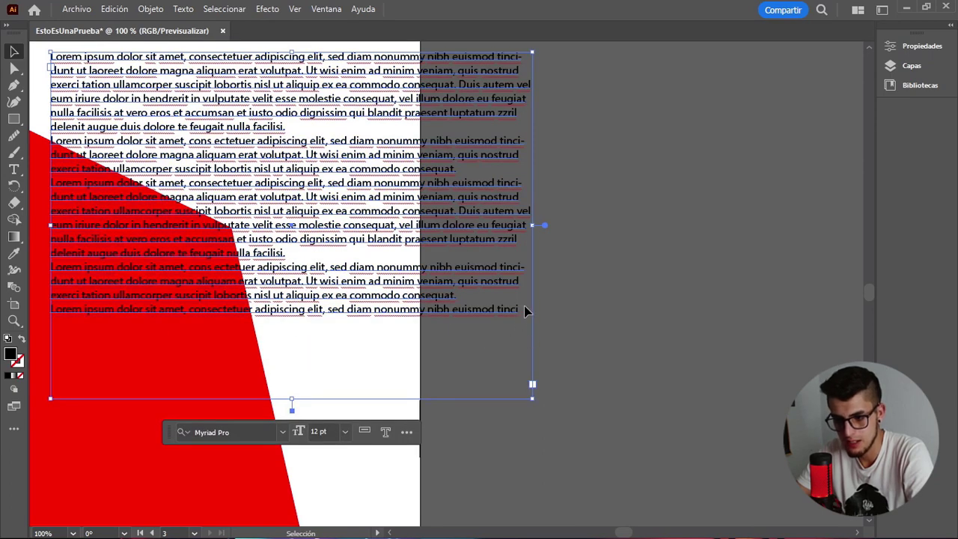
key(ctrl+z)
scroll(359, 252, down, 3)
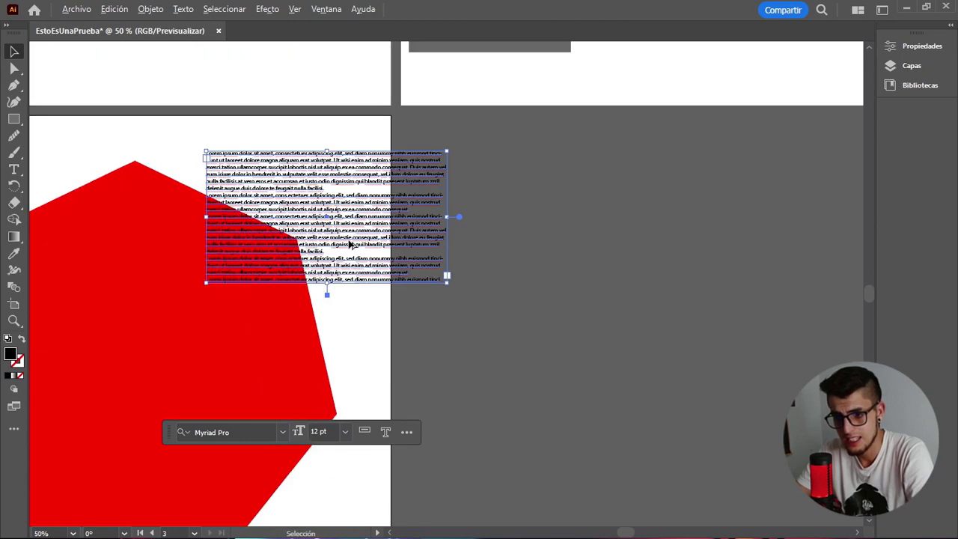
scroll(290, 193, down, 1)
key(ctrl+z)
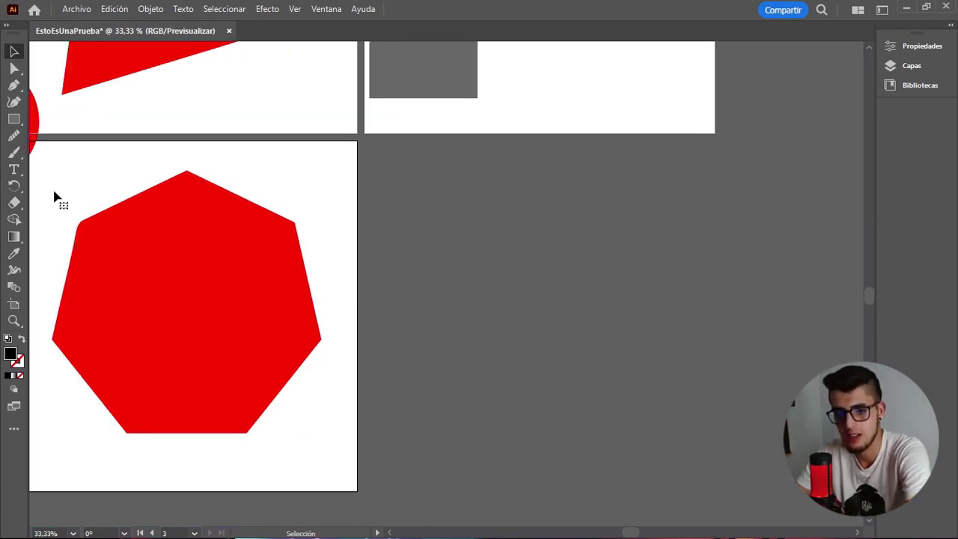
Draw a short horizontal line with the Pen tool near the lower artboard's upper-right corner
click(12, 170)
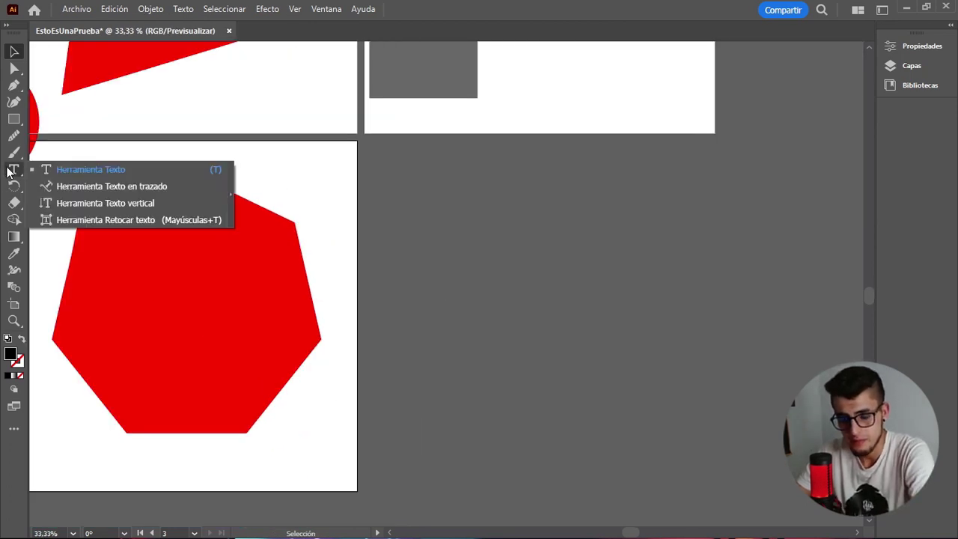
click(11, 87)
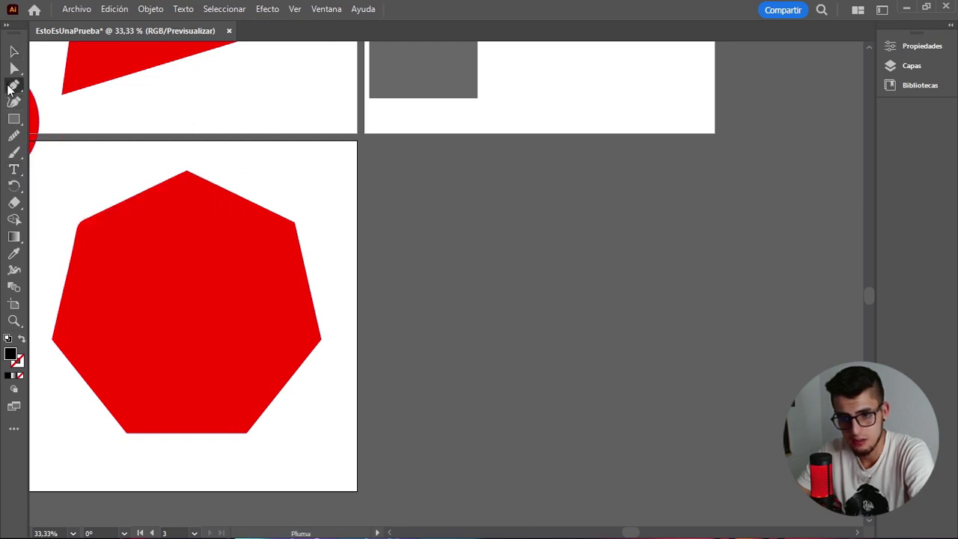
click(302, 175)
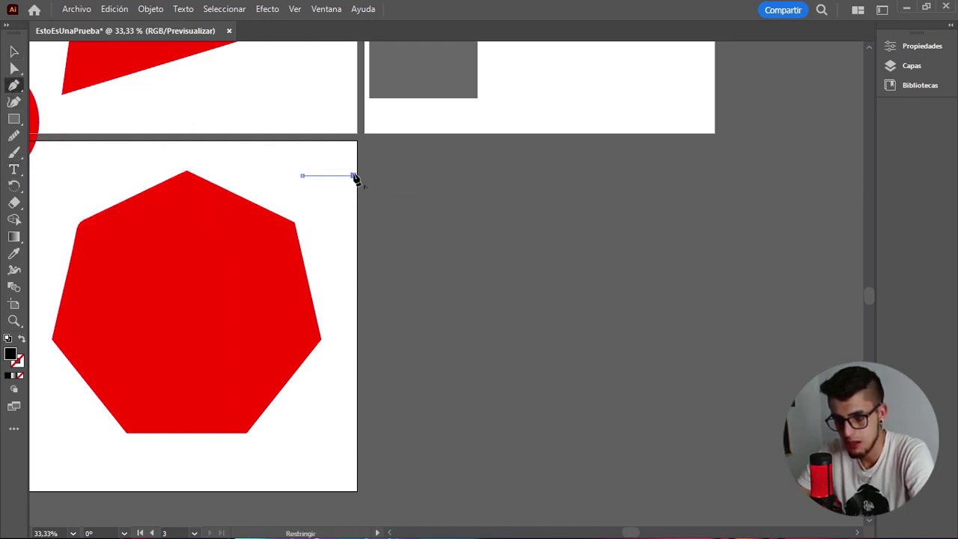
drag(352, 175, 19, 60)
click(17, 55)
click(326, 166)
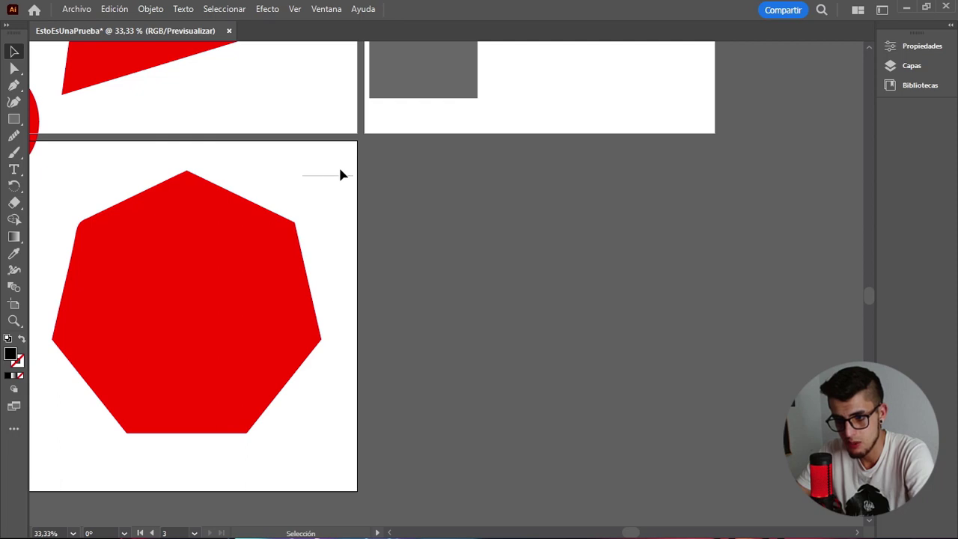
Place 12 pt Myriad Pro placeholder text along the short line with the Type on a Path tool, and select it
click(13, 170)
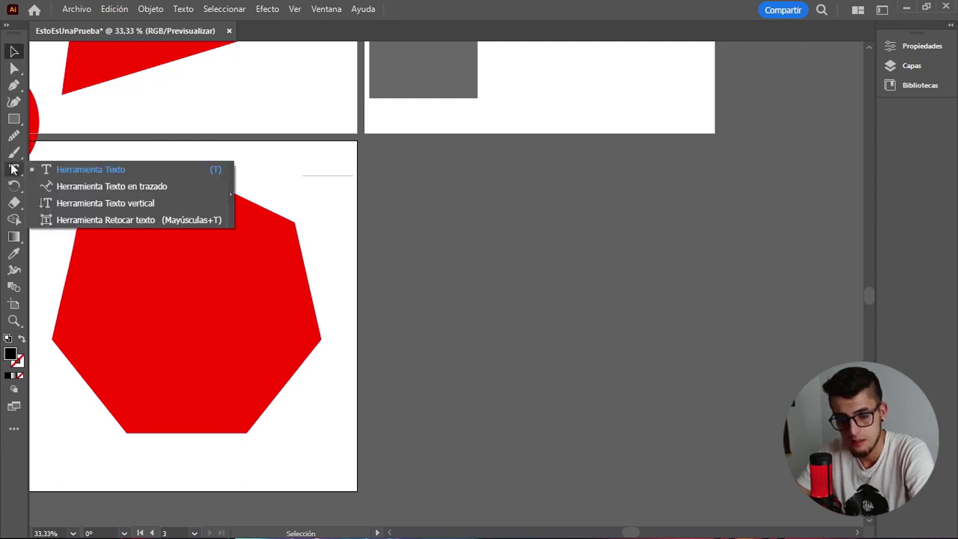
click(112, 188)
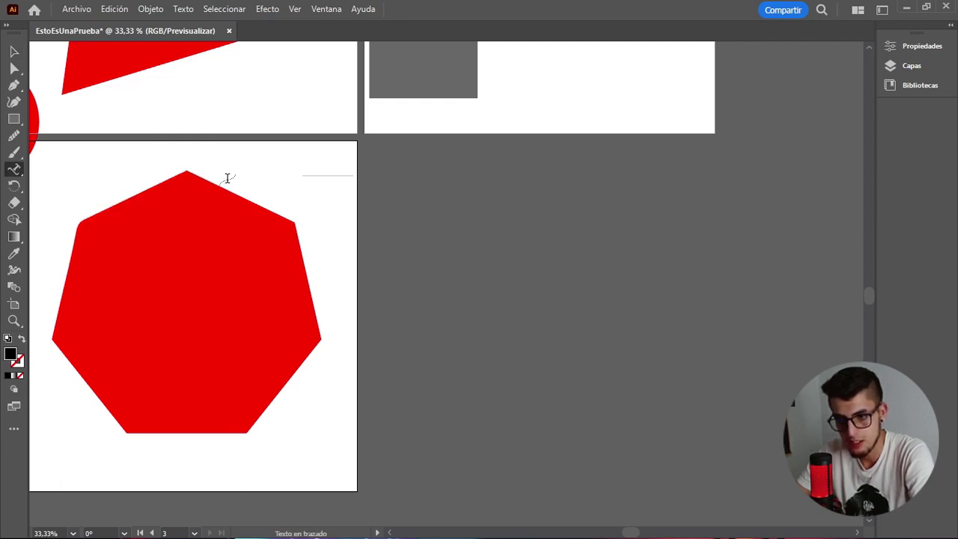
click(307, 173)
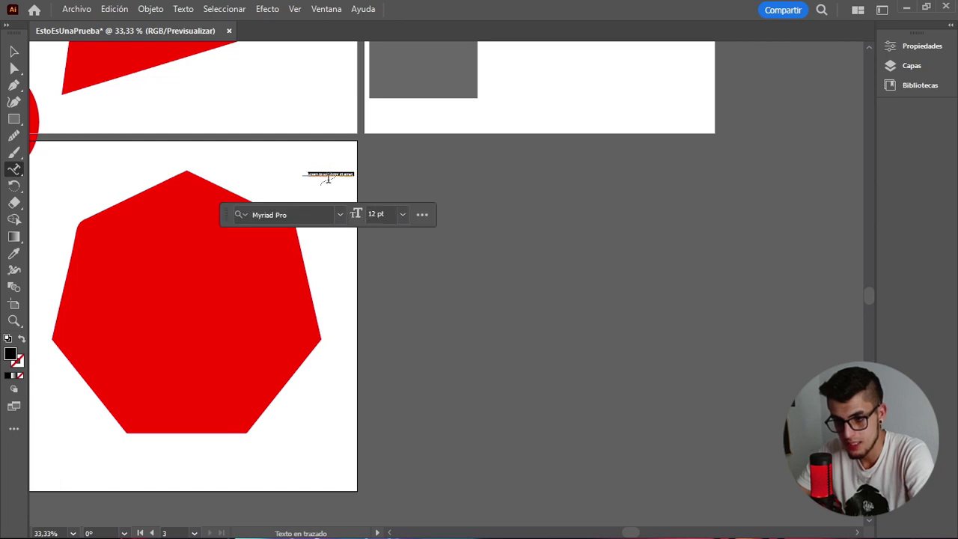
scroll(329, 177, up, 5)
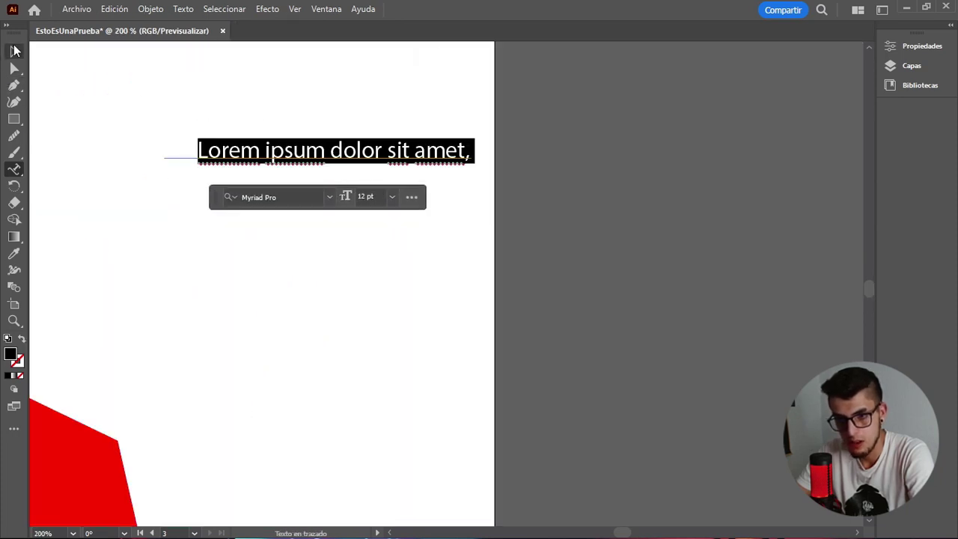
click(13, 51)
click(303, 135)
click(306, 151)
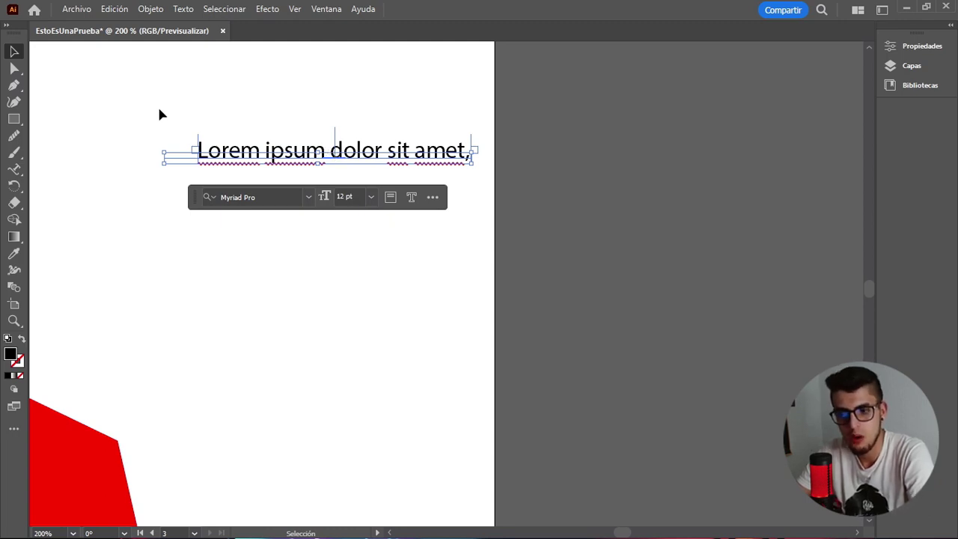
Delete the placeholder text together with the short line that carries it
scroll(173, 174, down, 3)
scroll(171, 208, down, 2)
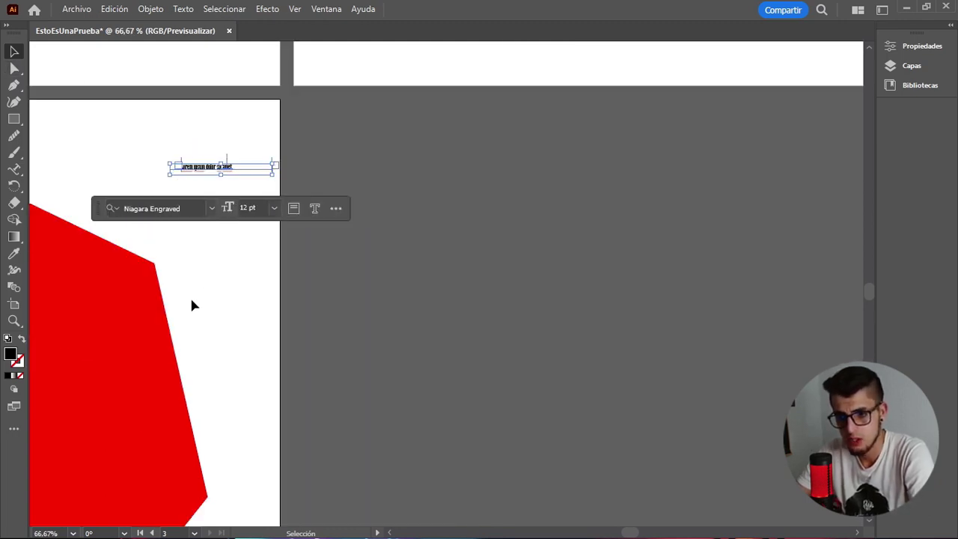
key(Delete)
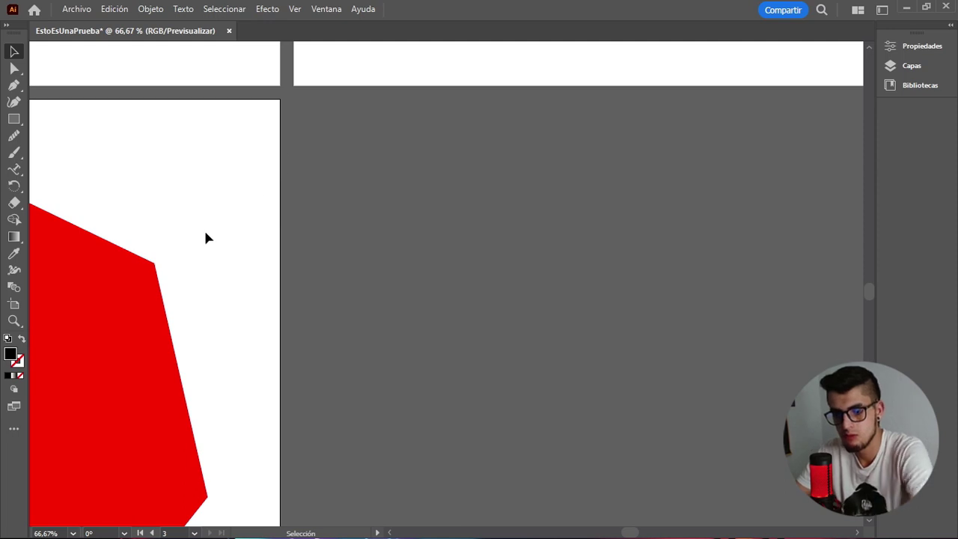
Run 12 pt placeholder text around the red heptagon's outline with the Type on a Path tool
drag(205, 286, 346, 237)
key(ctrl+minus)
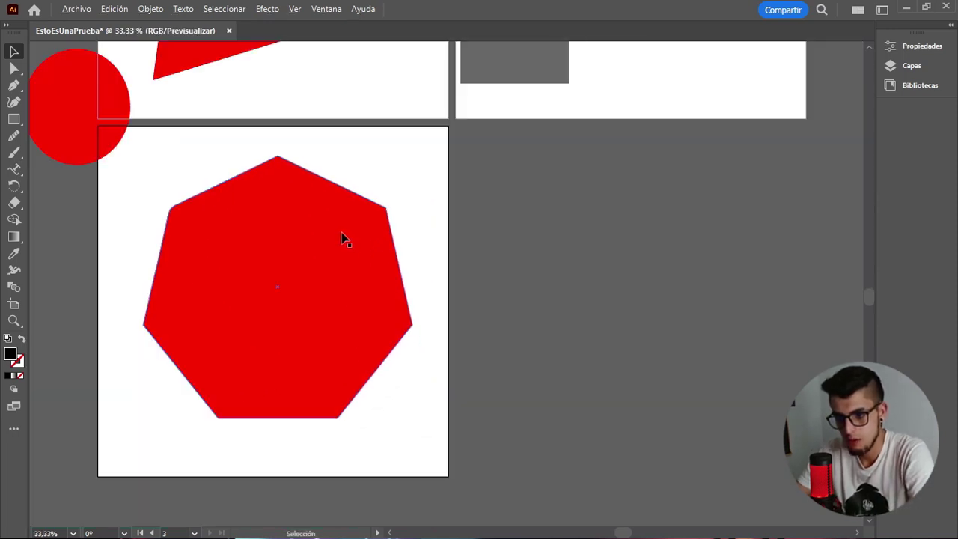
click(321, 232)
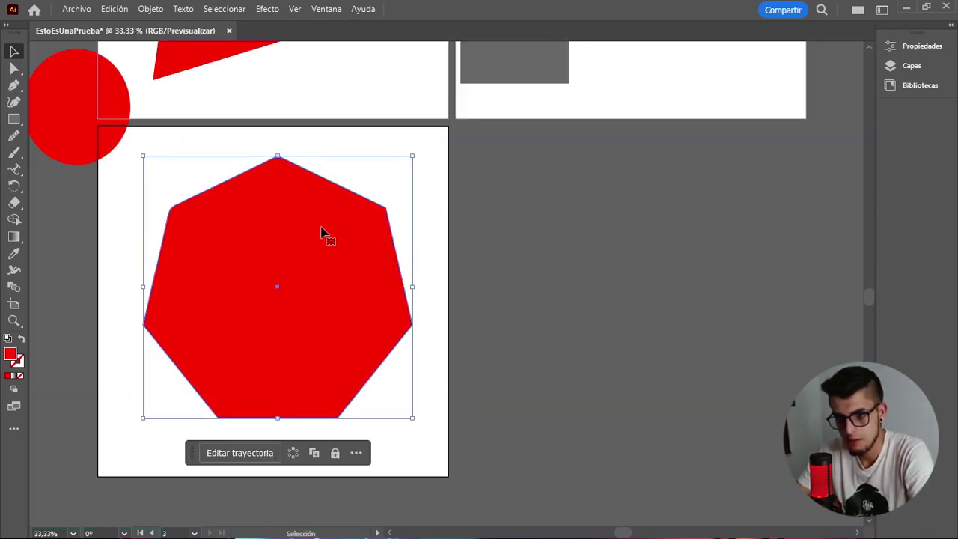
click(15, 170)
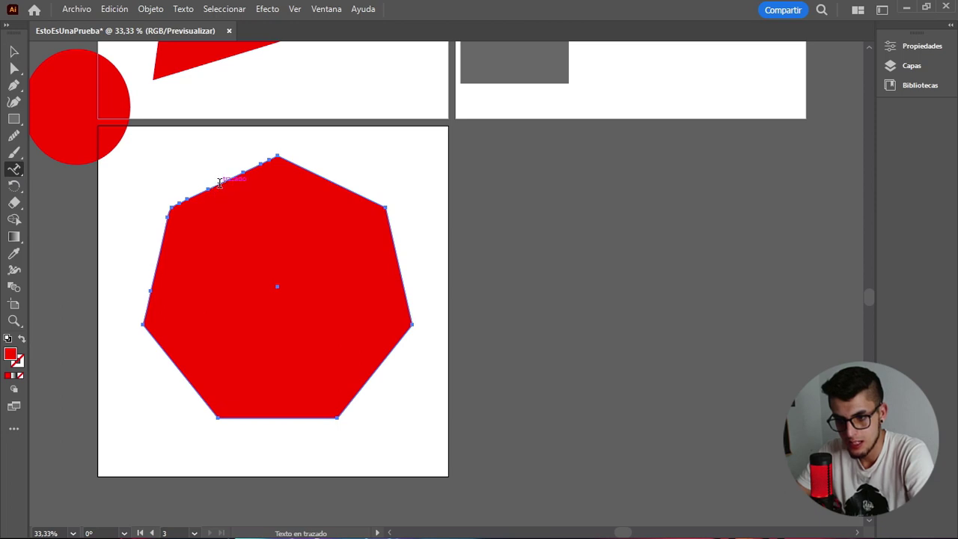
click(219, 182)
click(14, 51)
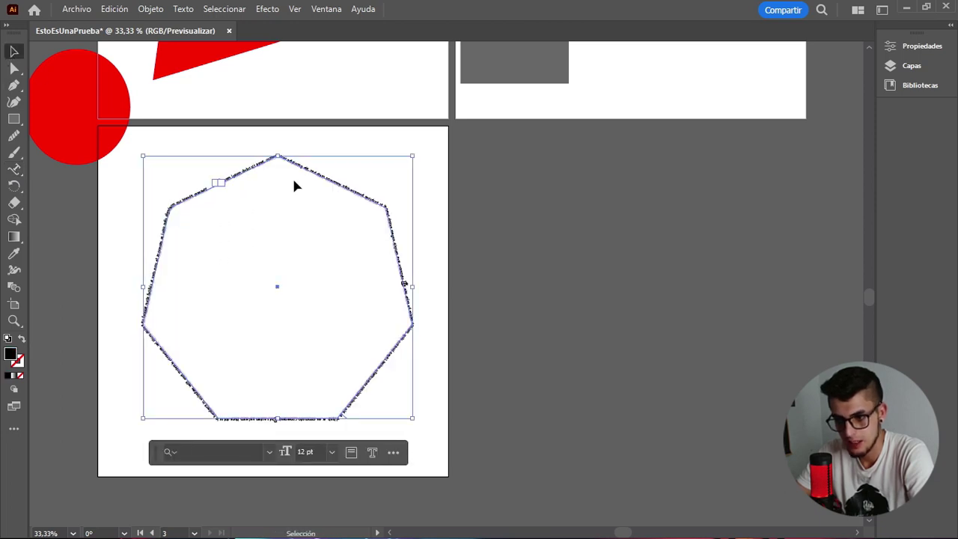
Inspect the text running around the heptagon up close, and undo it to restore the red shape
scroll(315, 174, up, 3)
scroll(316, 180, up, 1)
drag(481, 270, 395, 99)
drag(431, 281, 394, 173)
drag(428, 357, 407, 220)
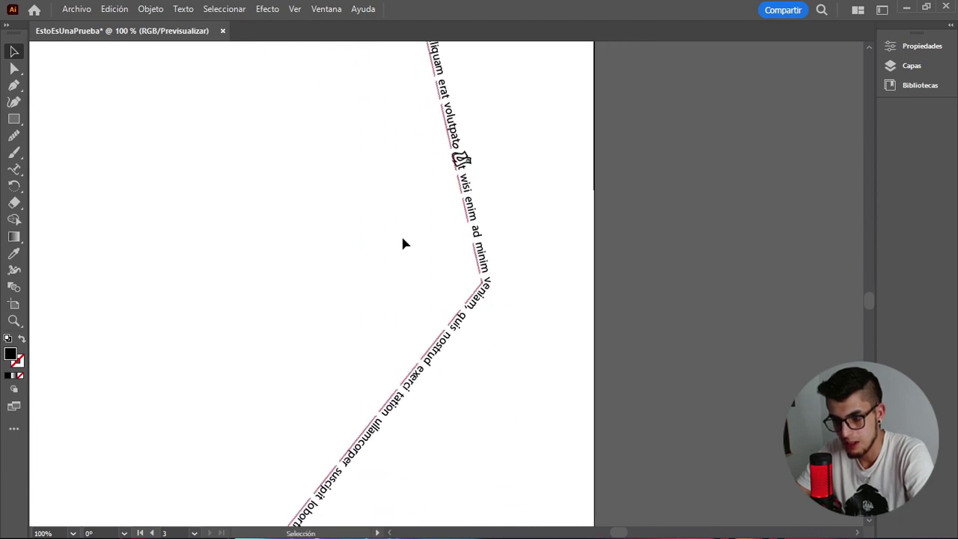
scroll(396, 234, down, 3)
drag(360, 196, 416, 212)
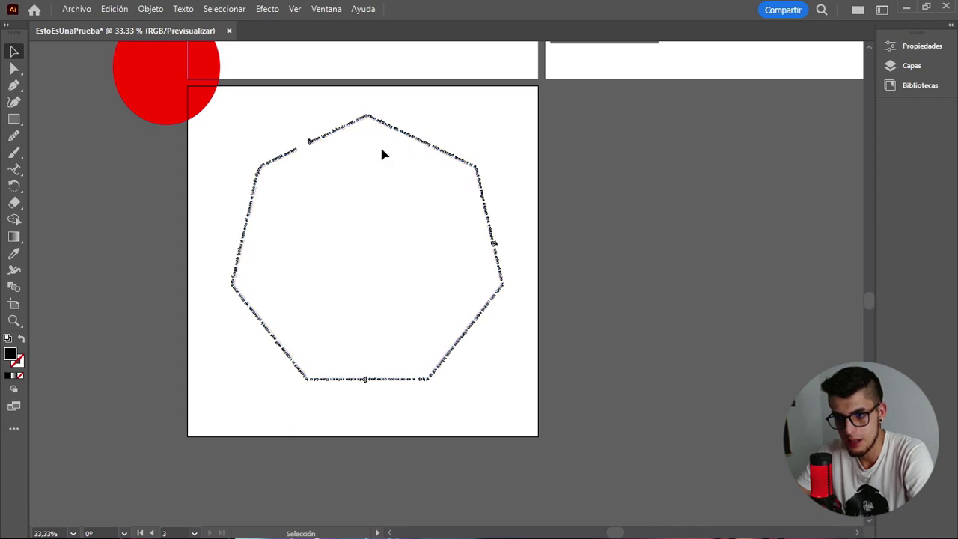
key(ctrl+z)
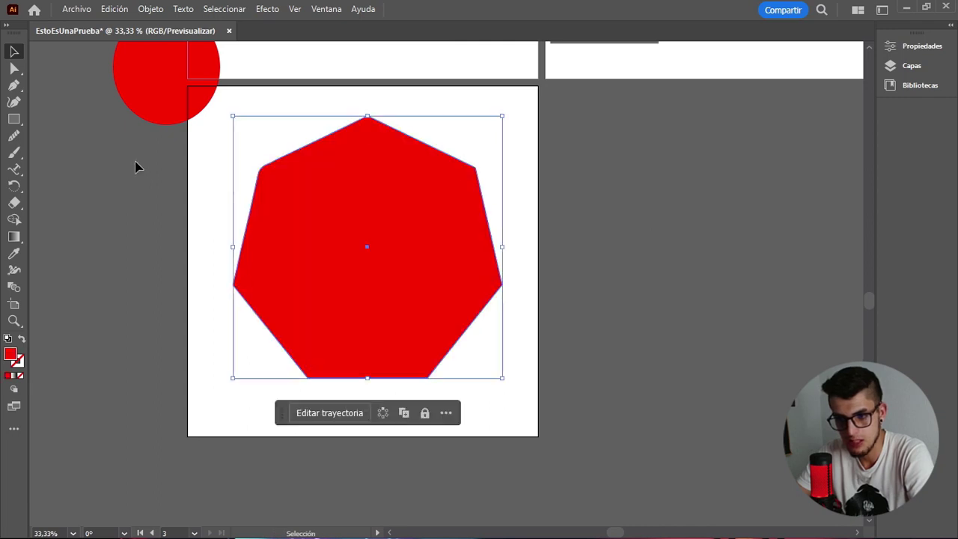
Add 12 pt vertical placeholder text to the left of the lower artboard with the Vertical Type tool
click(11, 177)
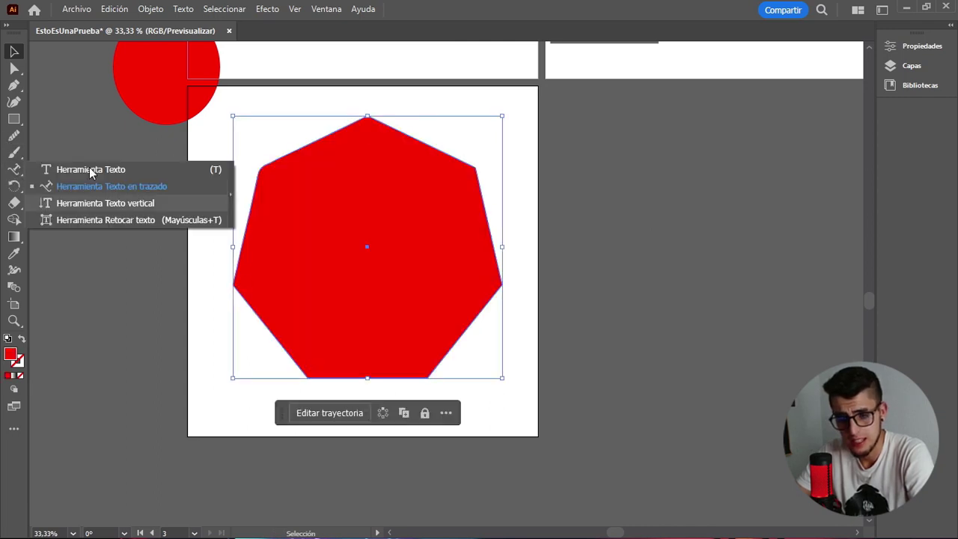
click(105, 202)
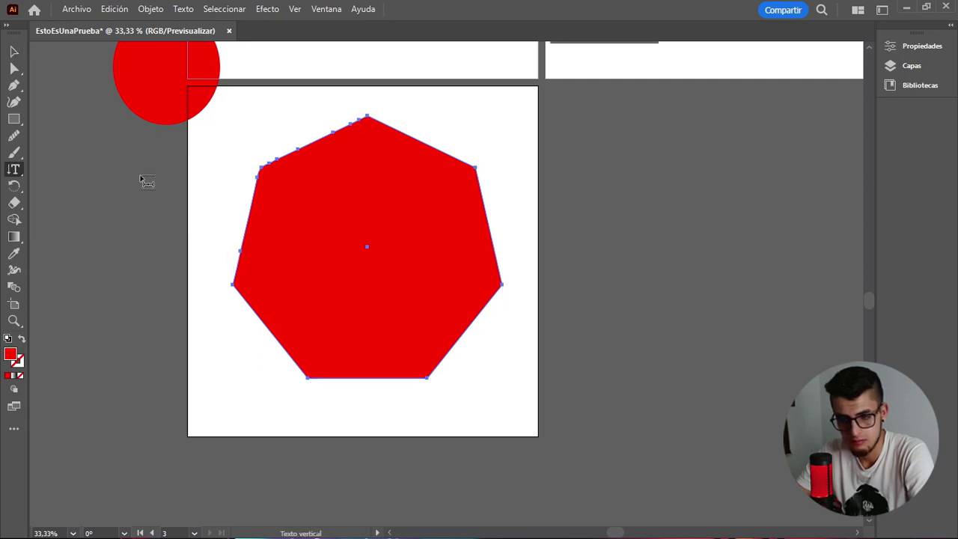
click(132, 175)
scroll(133, 179, up, 5)
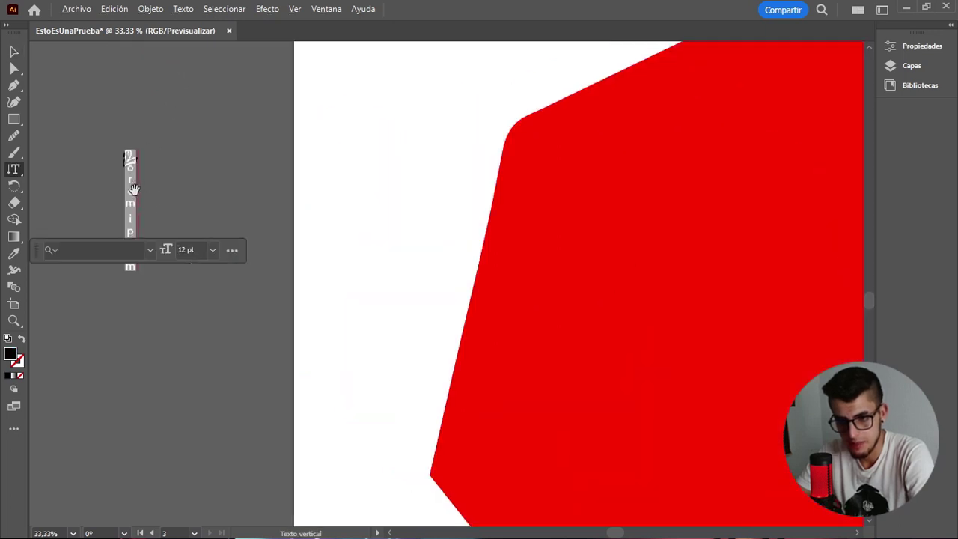
key(Escape)
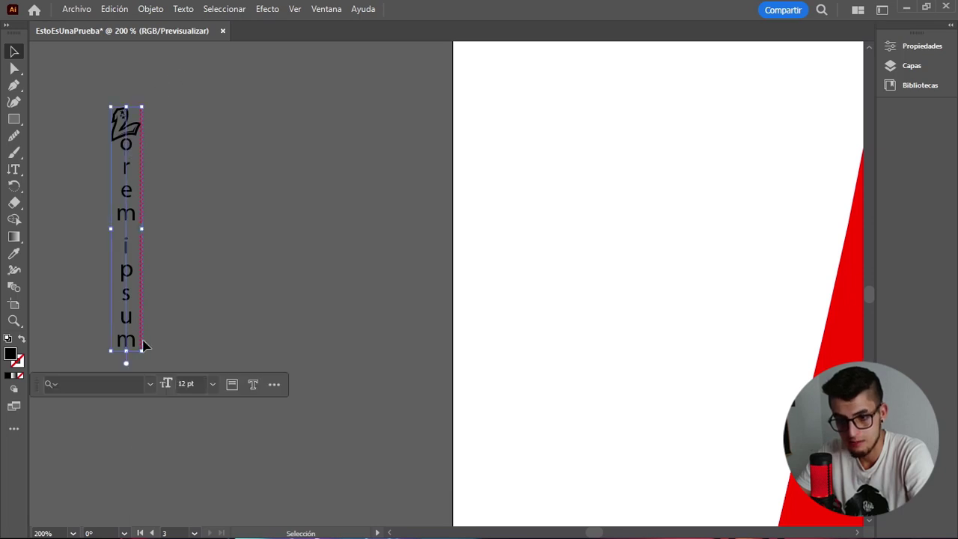
Set the vertical placeholder text's font to Open Sans so that every letter uses the same typeface
click(150, 384)
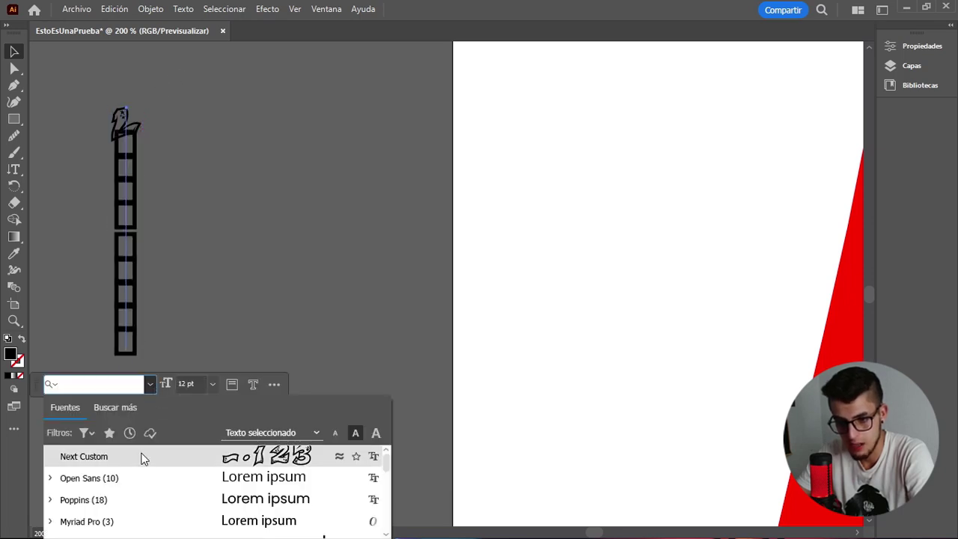
key(Escape)
click(152, 385)
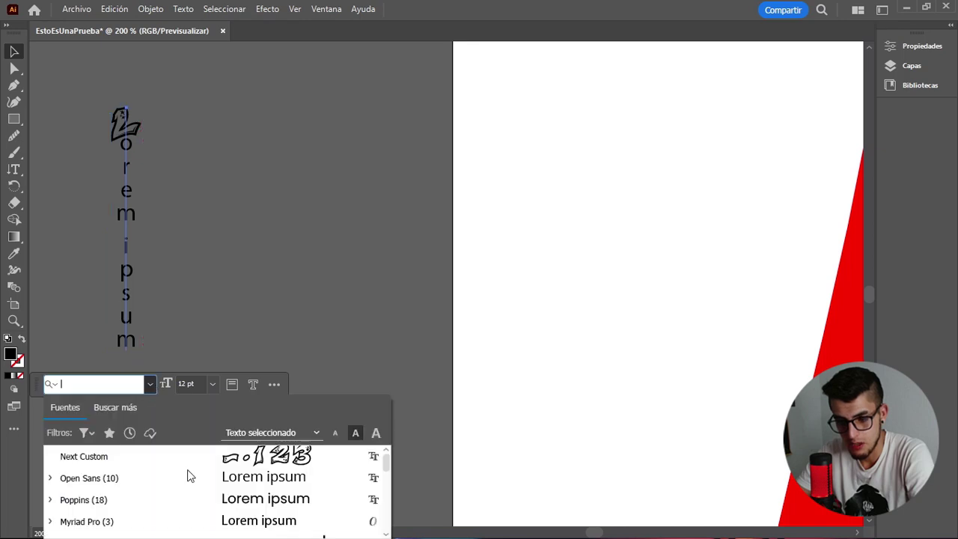
key(Escape)
key(Escape)
click(217, 228)
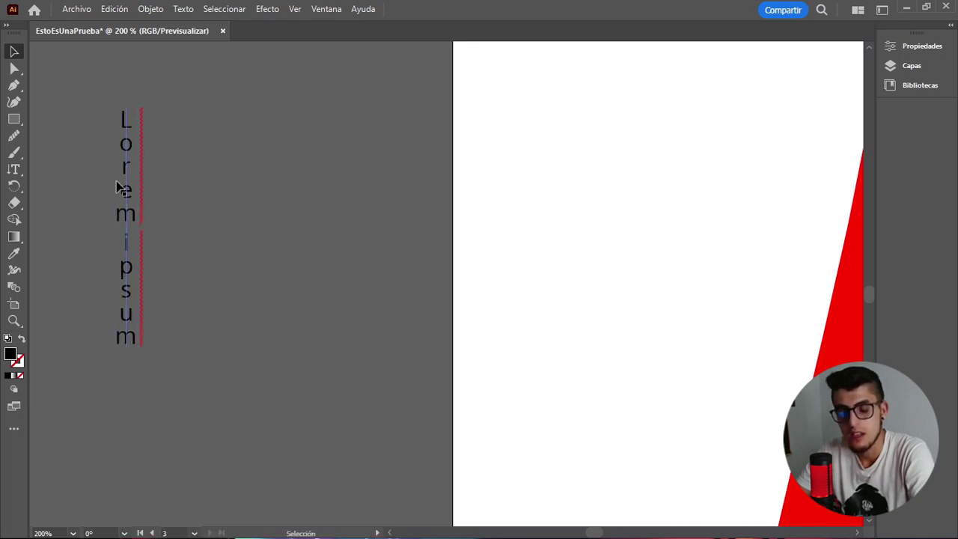
Move the vertical text onto the lower artboard, to the left of the red heptagon
drag(129, 159, 425, 211)
click(414, 201)
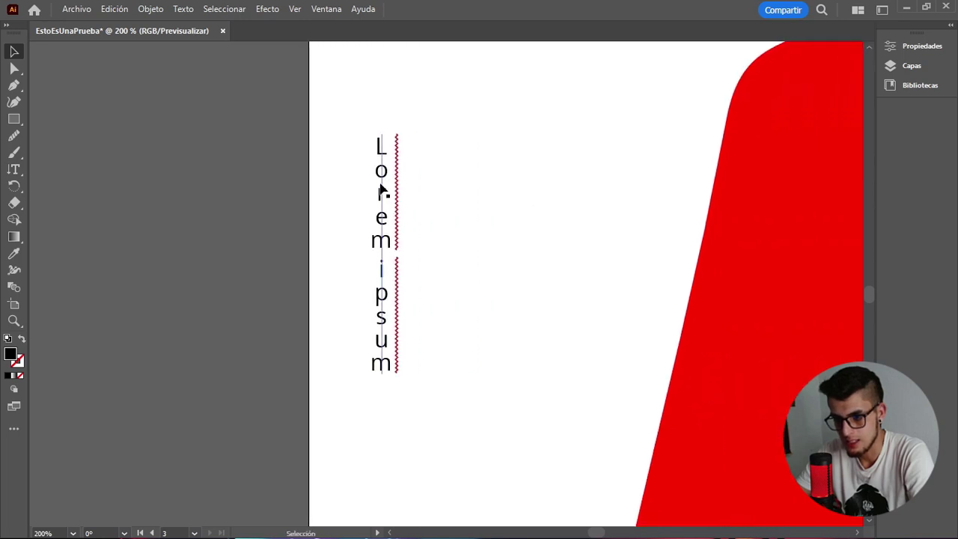
double_click(383, 187)
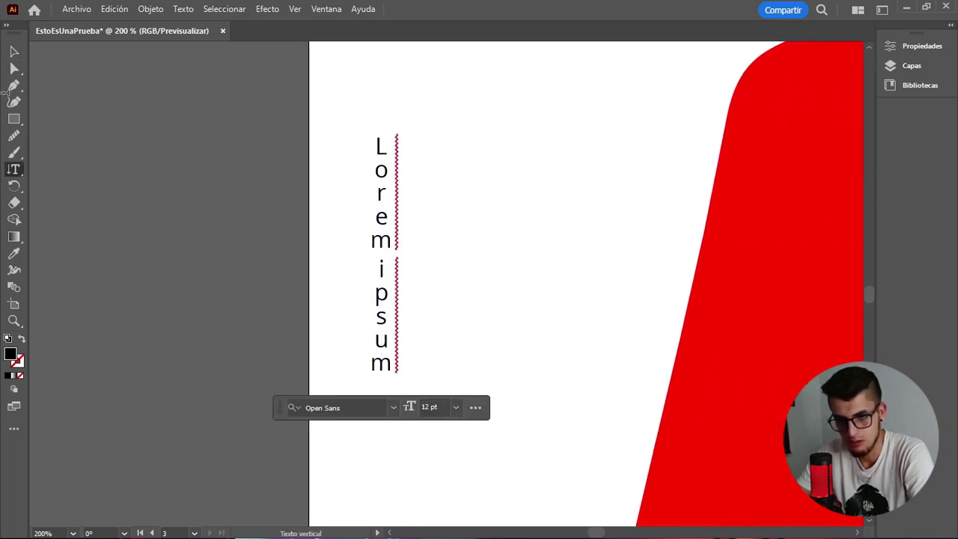
click(13, 51)
Nudge the "m" of "Lorem" slightly downward on its own with the Touch Type tool
click(14, 169)
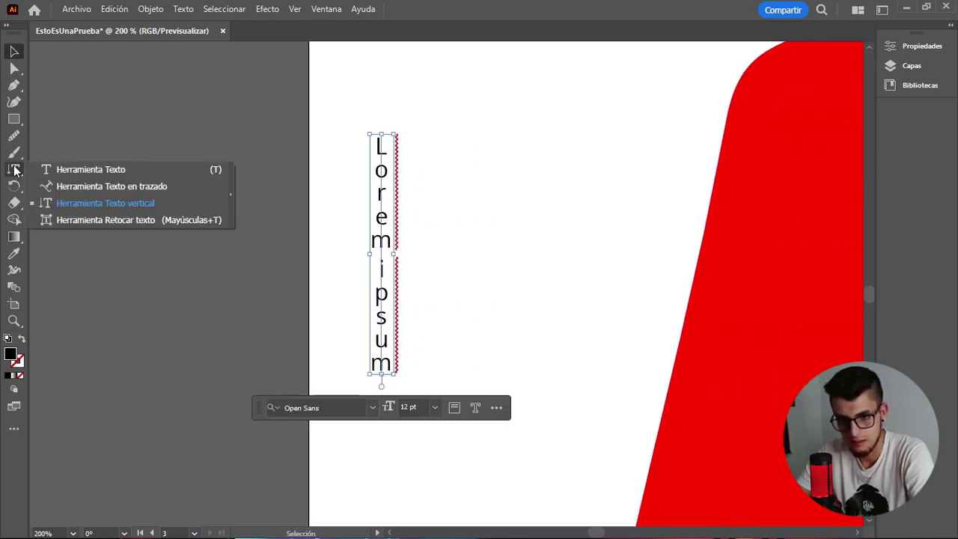
click(126, 219)
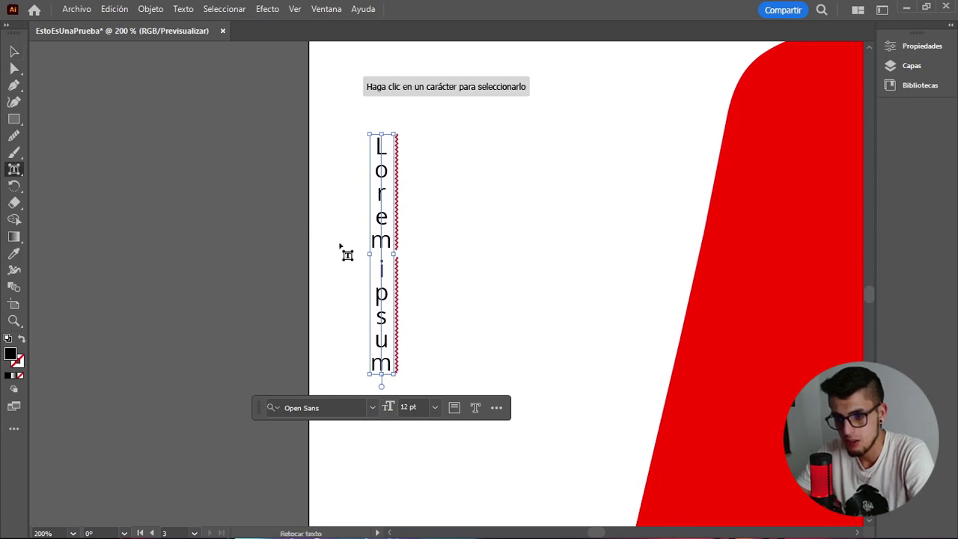
click(380, 241)
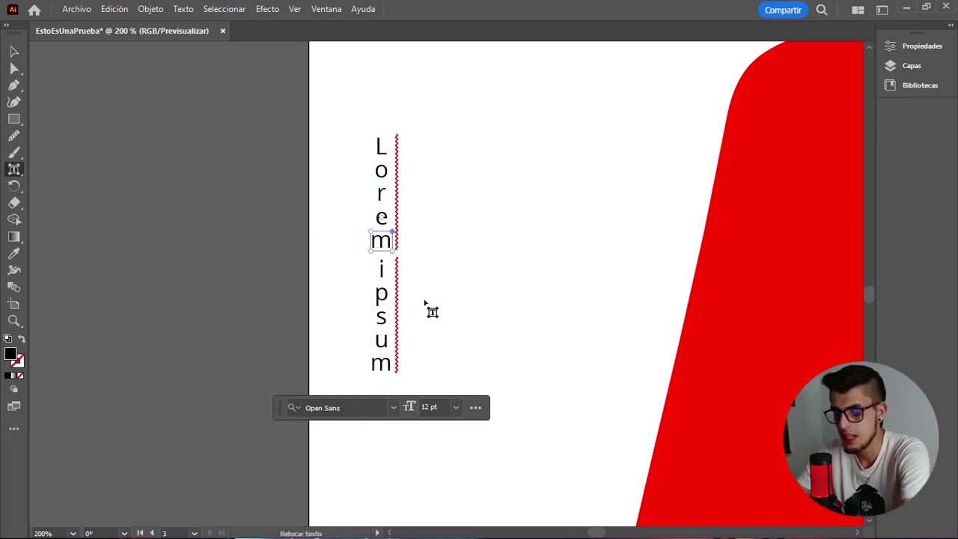
key(Down)
key(Down)
key(Down)
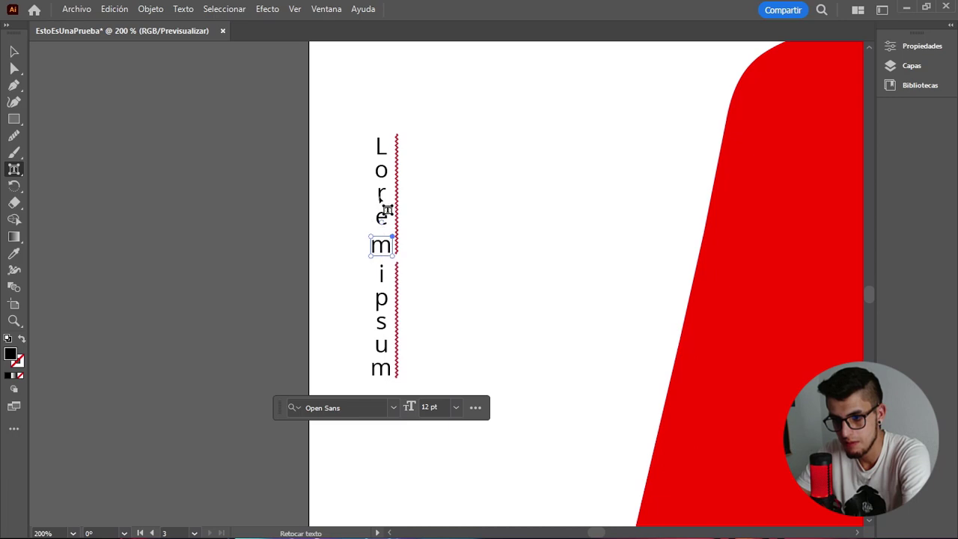
Enlarge only the letter "r" of the vertical text to nearly twice its height with the Touch Type tool
click(382, 199)
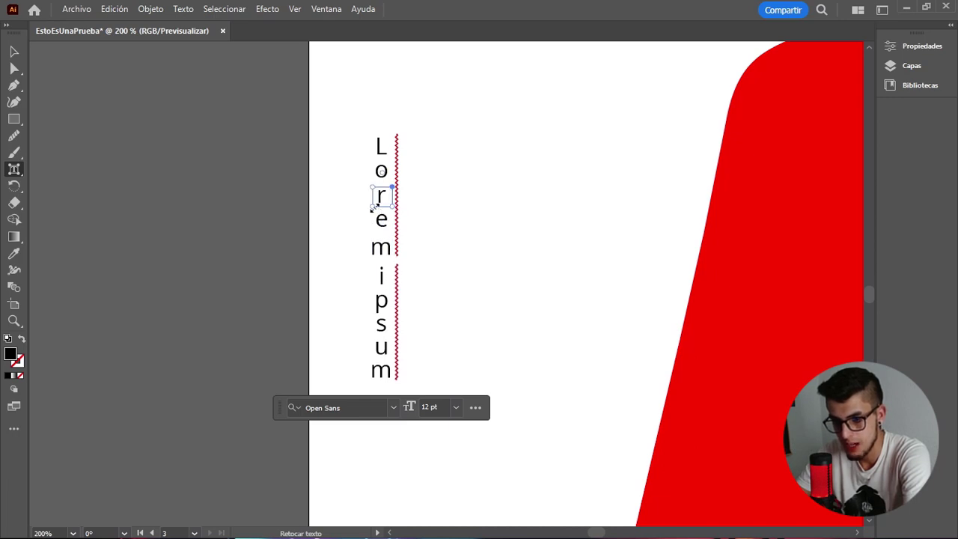
drag(369, 211, 372, 232)
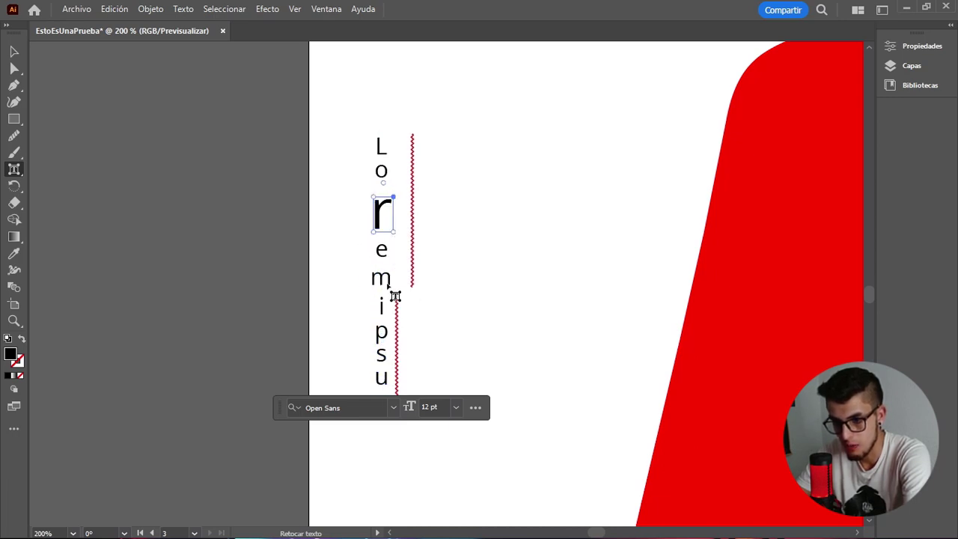
click(14, 51)
click(237, 210)
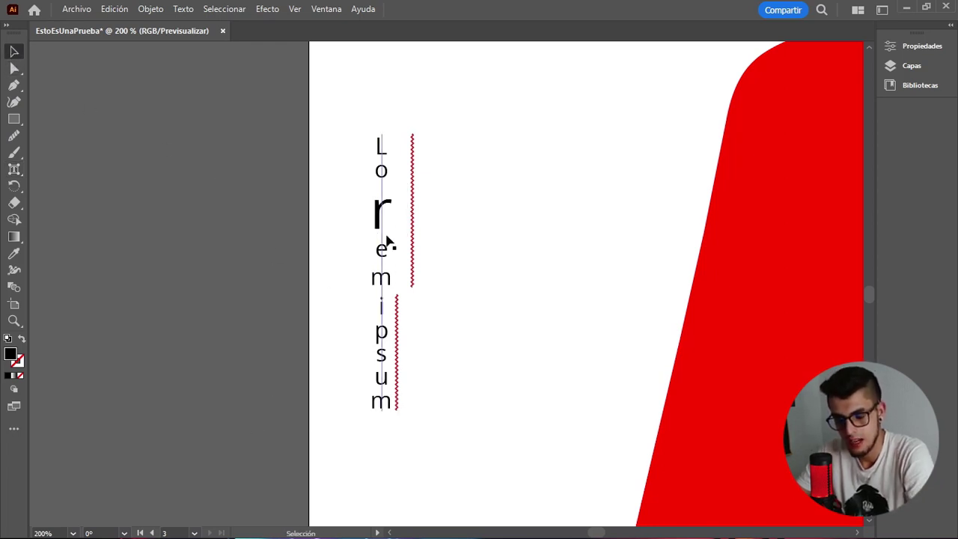
scroll(397, 329, down, 1)
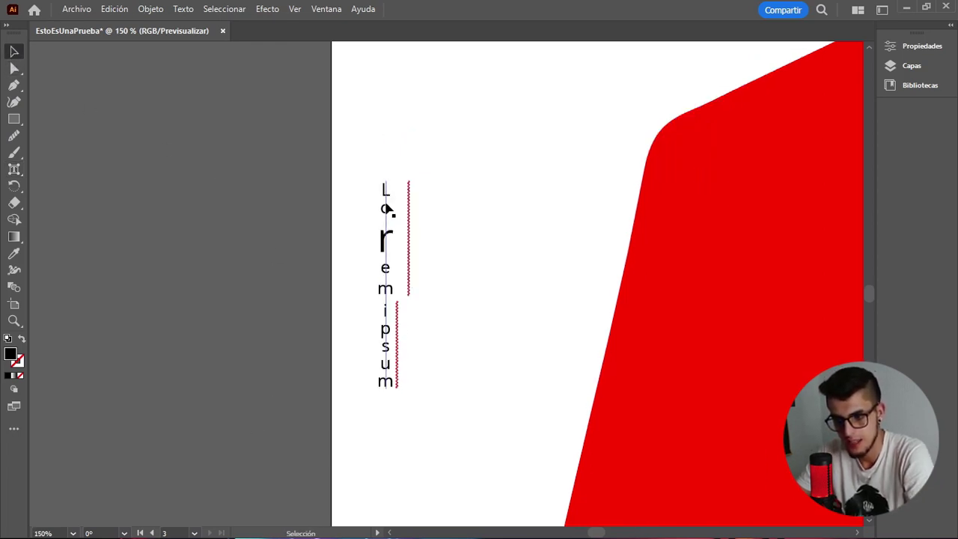
click(385, 270)
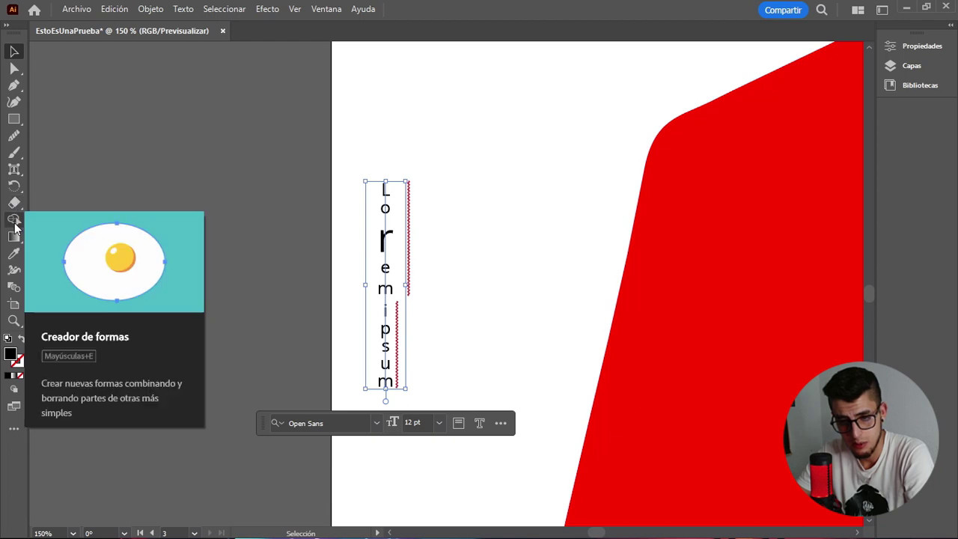
click(233, 106)
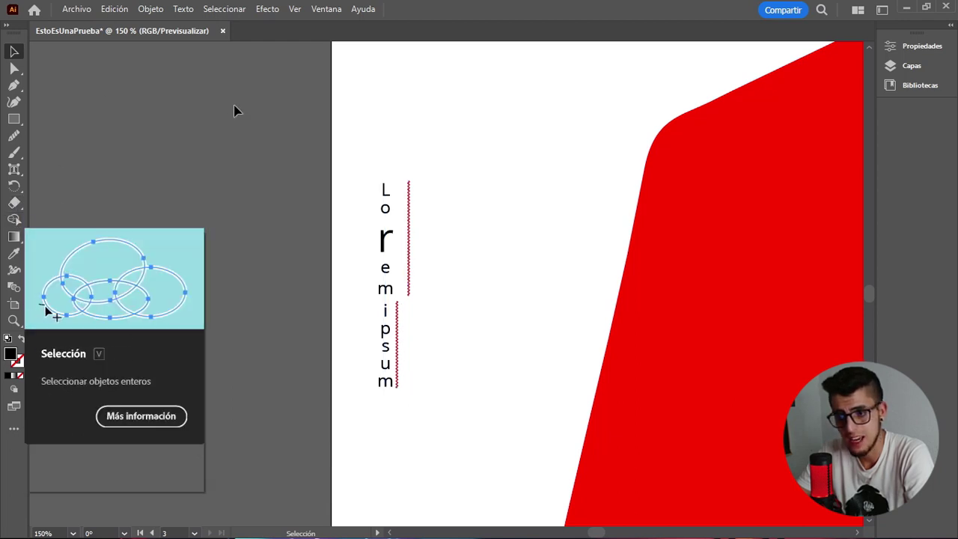
Arrange three overlapping red circles beside the artboards, two above and one below, and select all three
scroll(319, 177, down, 3)
drag(432, 89, 265, 163)
click(375, 157)
drag(261, 113, 303, 193)
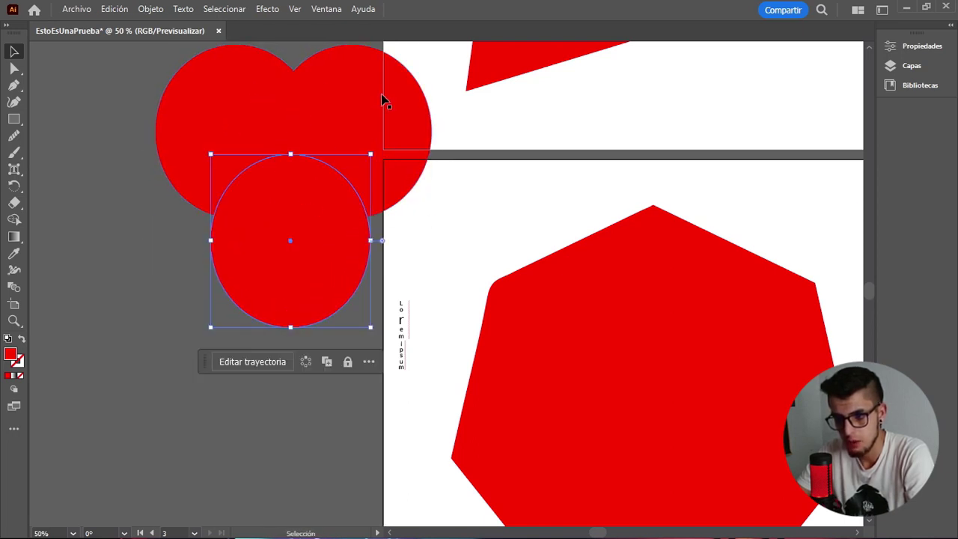
shift+click(334, 105)
shift+click(248, 102)
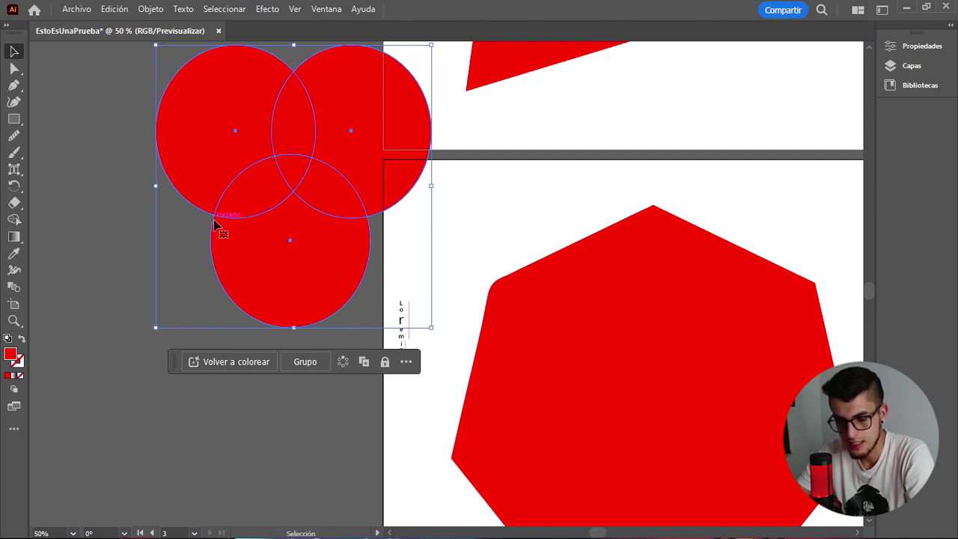
Merge the overlapping areas of the three circles into one three-petal shape with the Shape Builder tool
click(14, 219)
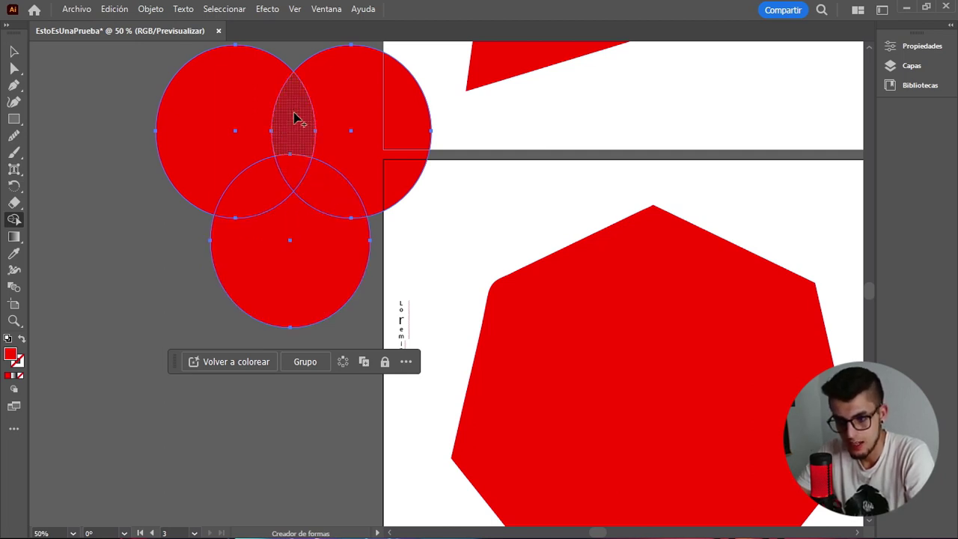
mouse_move(293, 145)
mouse_down()
mouse_move(318, 178)
mouse_move(270, 193)
mouse_up()
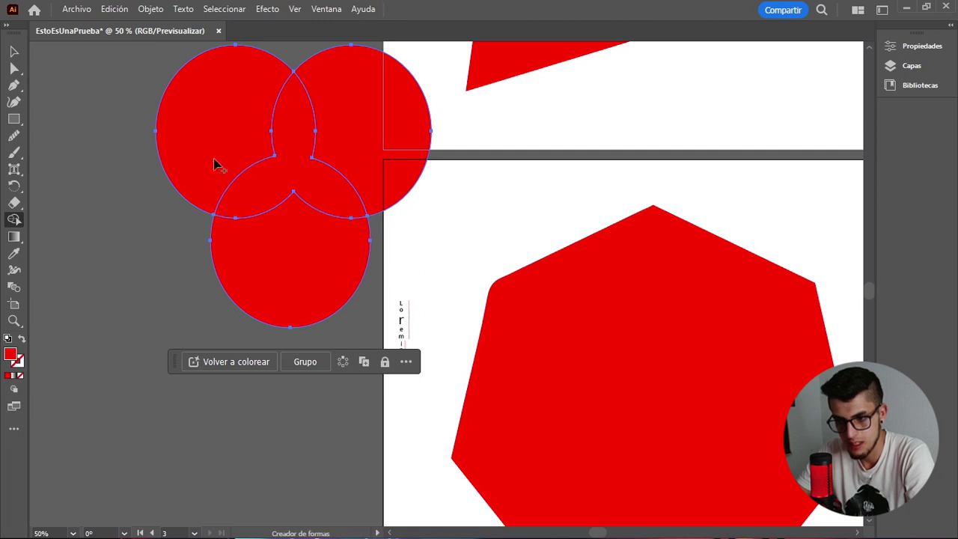
click(14, 51)
click(88, 181)
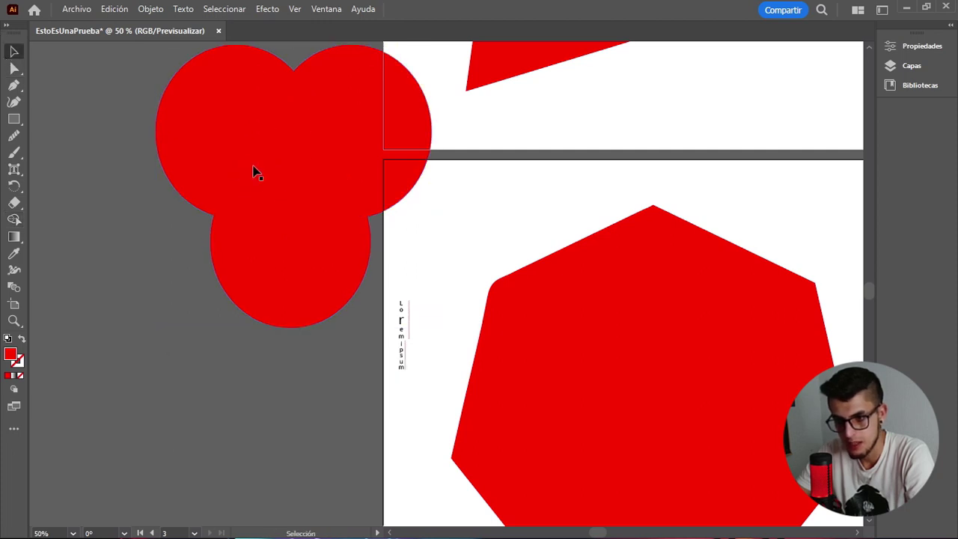
Move the three-petal shape out of the circles and place it on the canvas to their left
click(298, 183)
drag(306, 163, 125, 400)
drag(263, 327, 457, 217)
drag(300, 308, 288, 218)
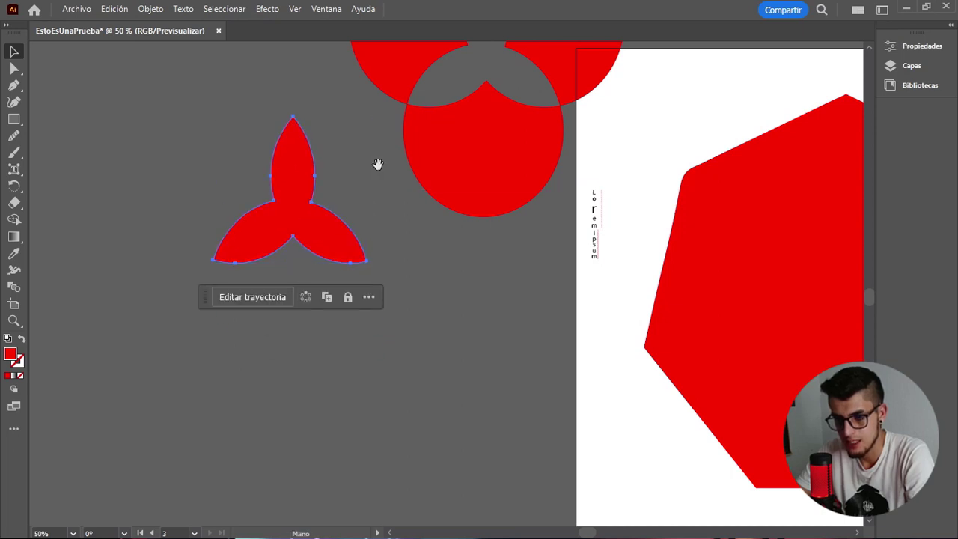
drag(379, 164, 363, 292)
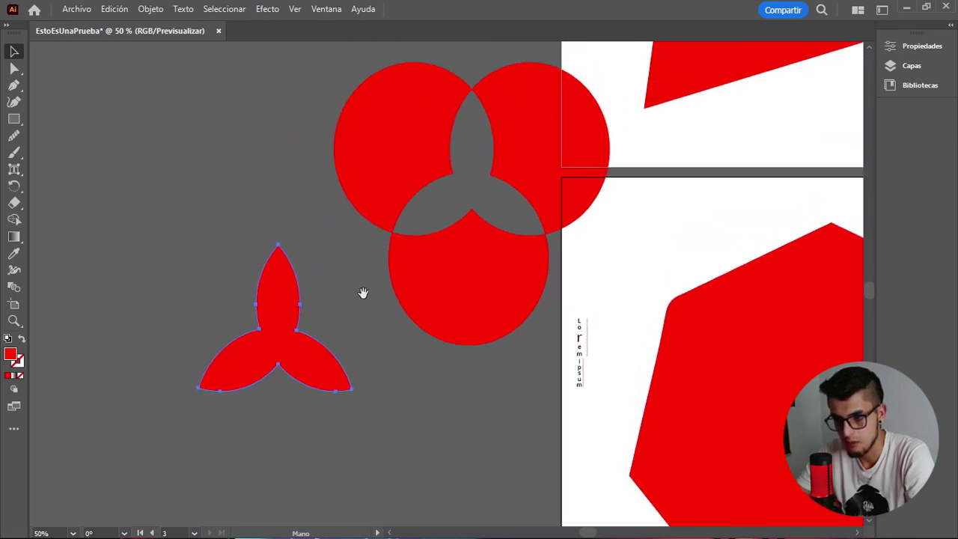
click(412, 149)
click(271, 251)
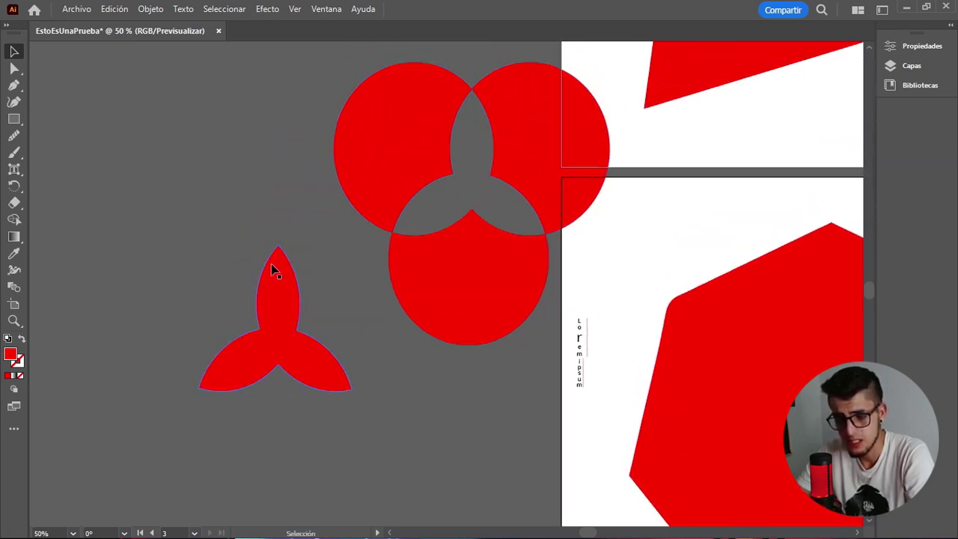
drag(282, 314, 270, 249)
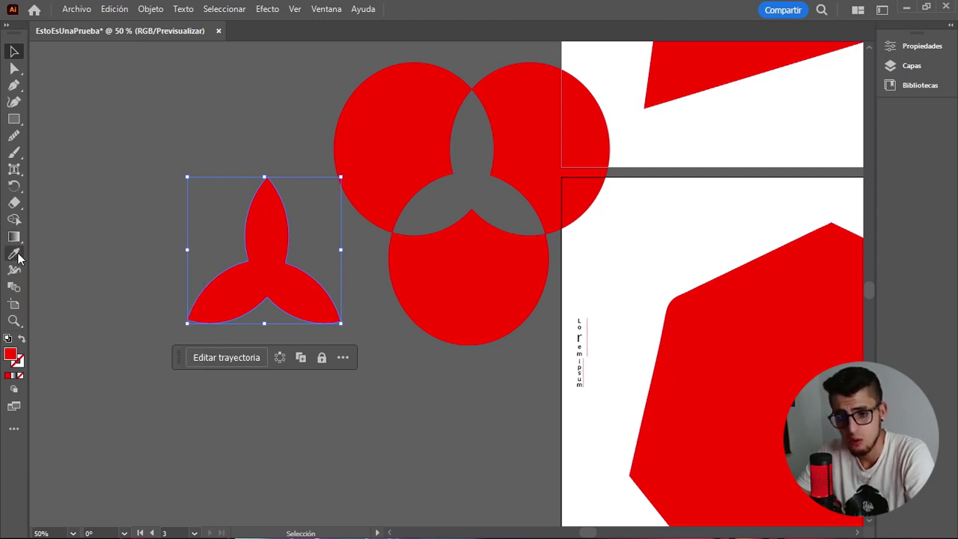
Sample the grey rectangle's colour onto the three-petal shape with the Eyedropper and check its fill in the Color Picker
click(15, 255)
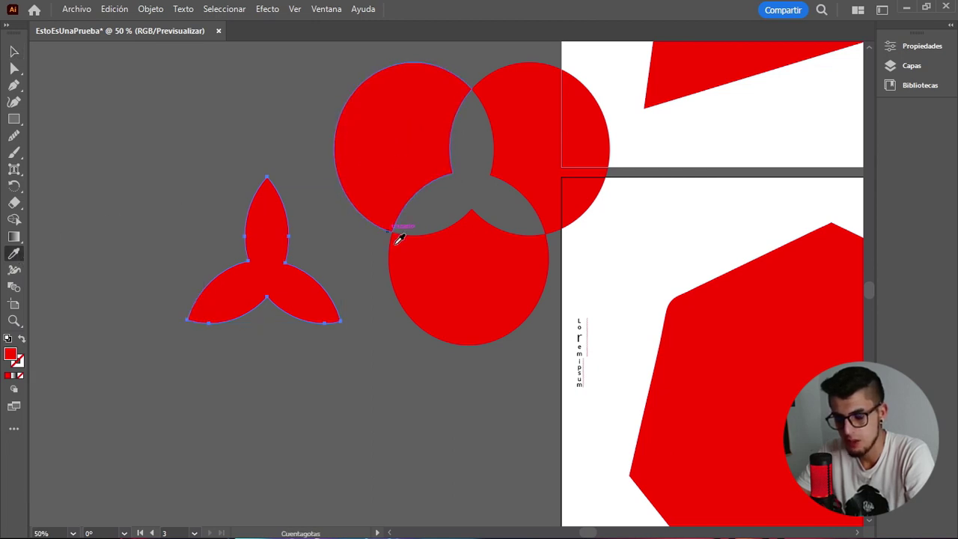
scroll(407, 230, down, 3)
scroll(750, 150, up, 2)
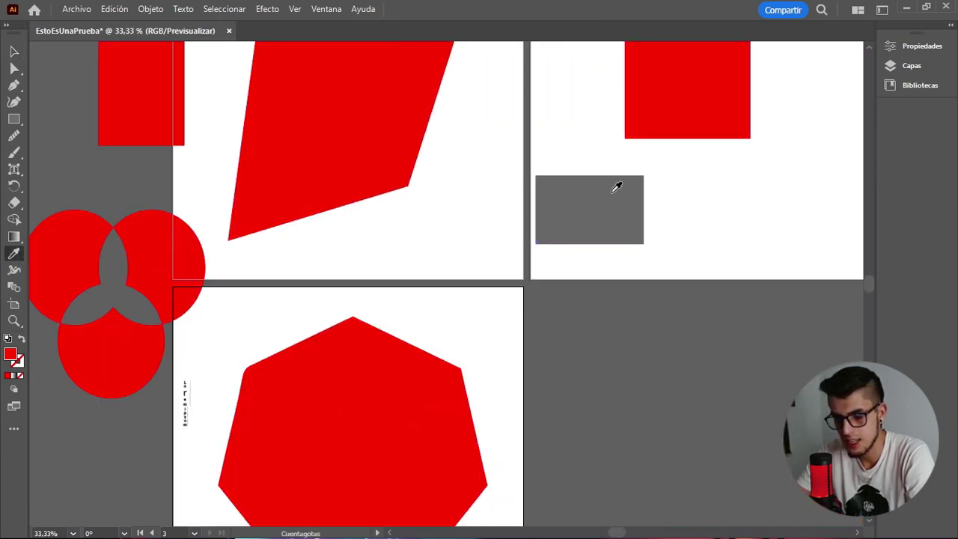
click(617, 187)
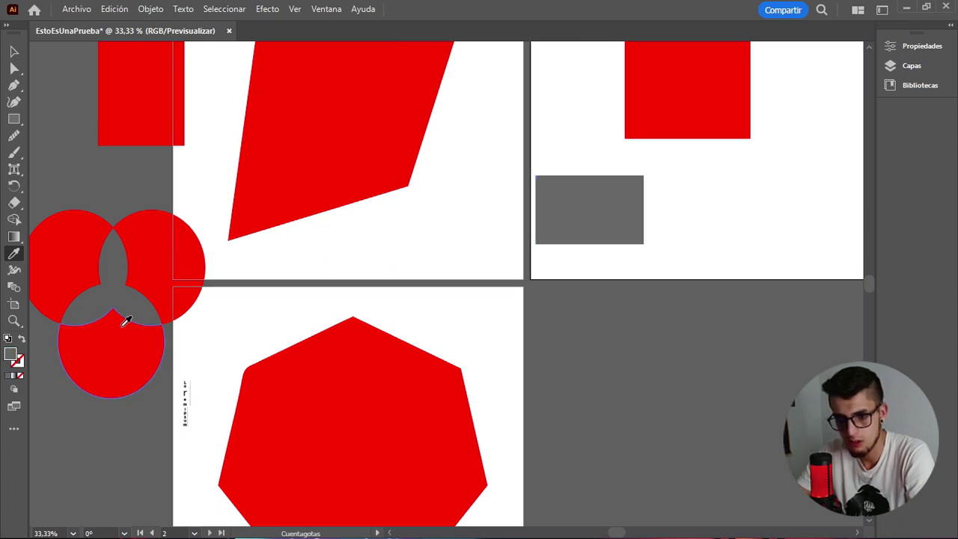
double_click(11, 355)
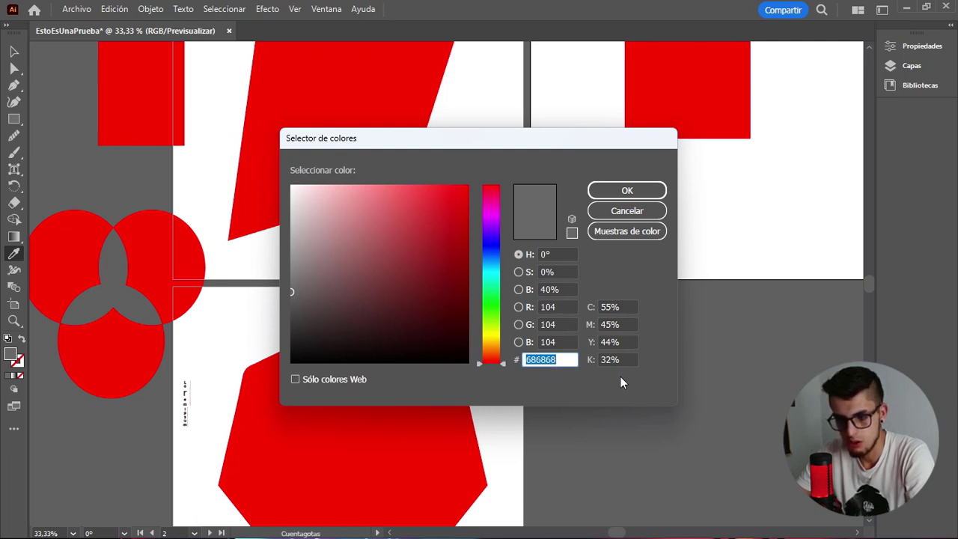
click(631, 192)
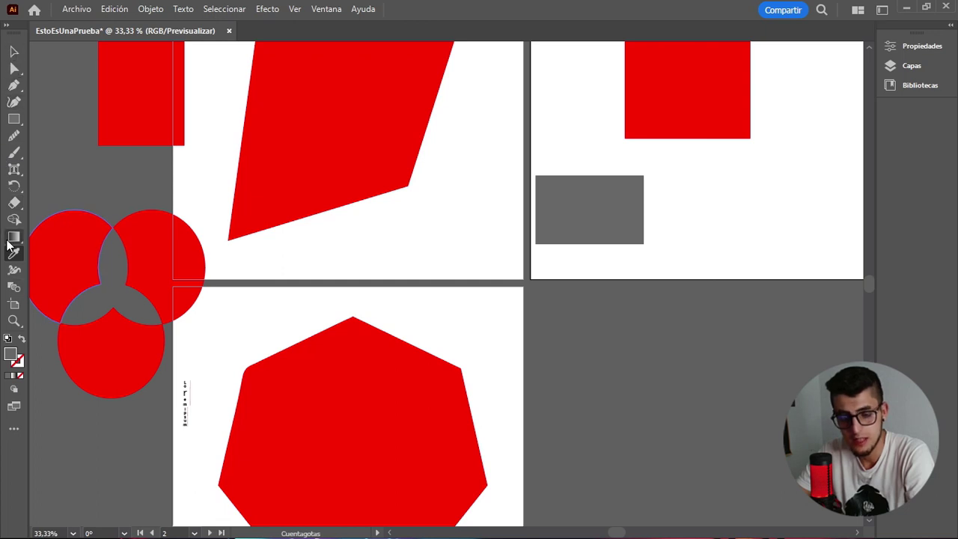
Sample the red of the large four-sided shape to fill the three-petal shape red
click(317, 169)
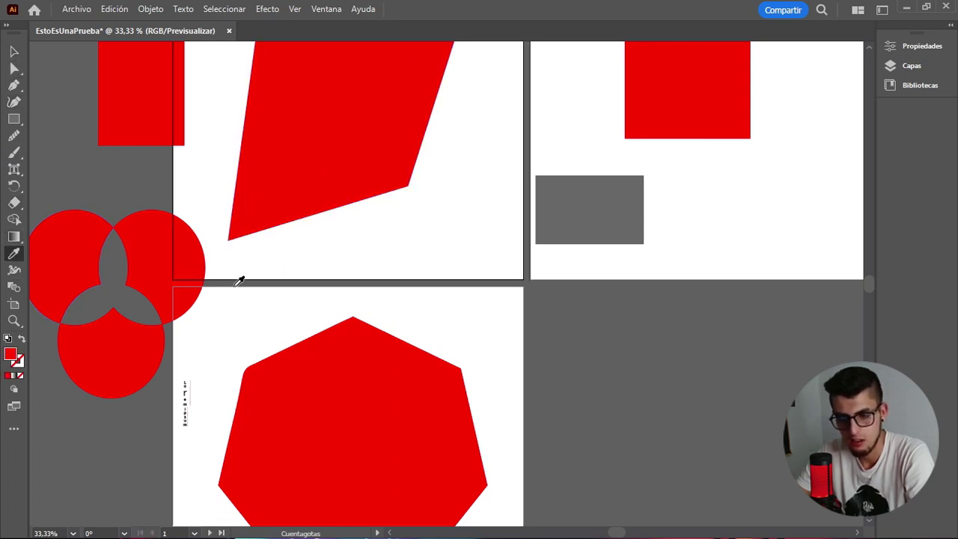
click(15, 50)
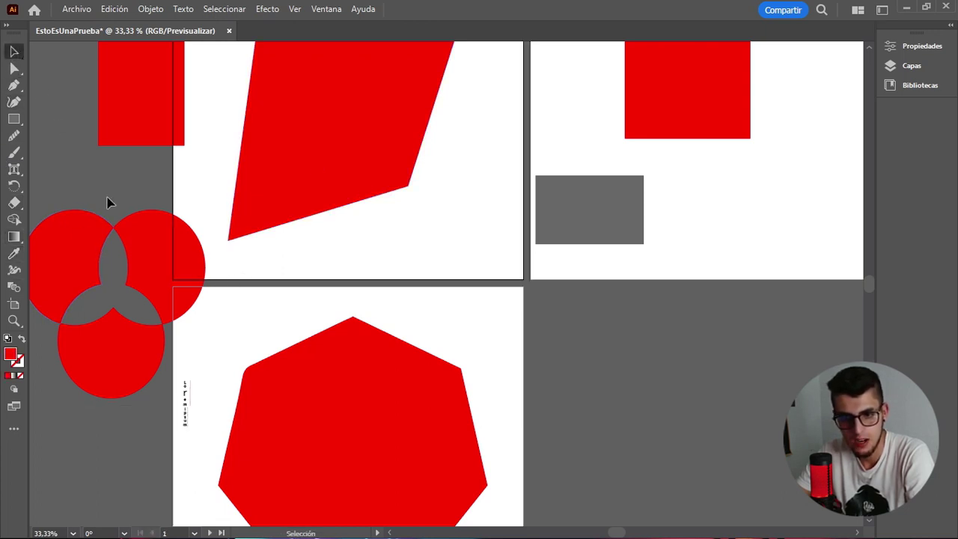
Draw seven extra artboards of various sizes above and to the left of the existing three with the Artboard tool
drag(322, 312, 476, 361)
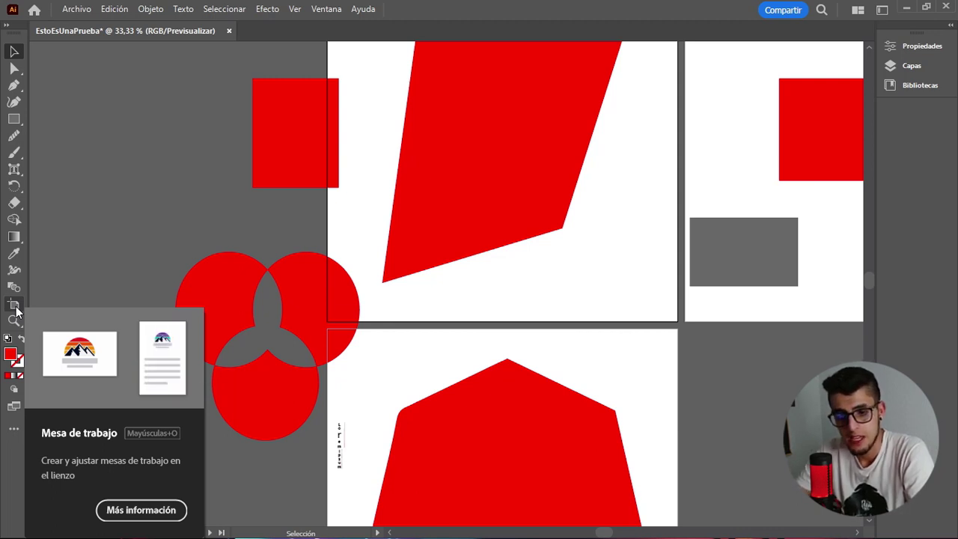
click(15, 306)
scroll(516, 318, down, 3)
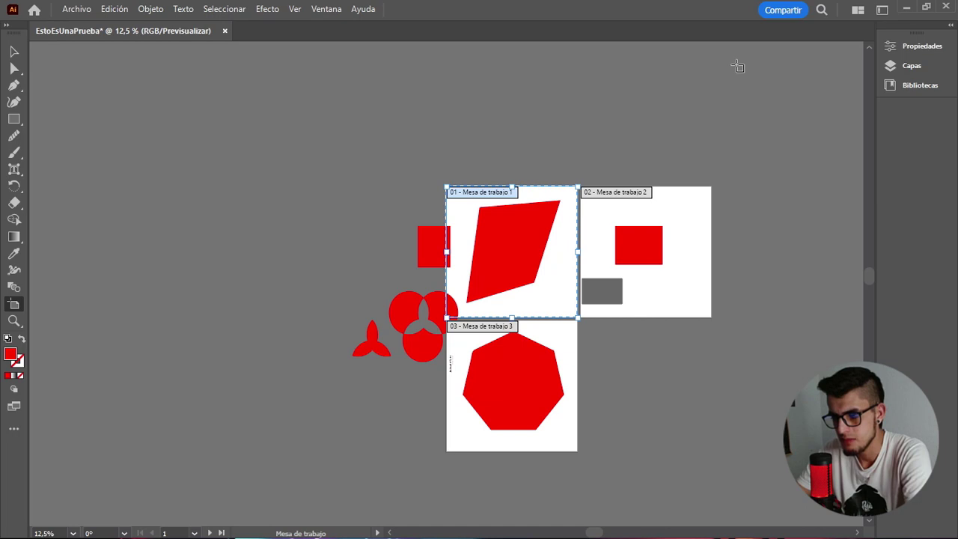
mouse_move(737, 67)
mouse_down()
mouse_move(669, 127)
mouse_move(621, 154)
mouse_move(621, 141)
mouse_move(591, 171)
mouse_up()
drag(451, 85, 540, 156)
drag(393, 112, 315, 229)
drag(218, 181, 253, 308)
drag(146, 313, 227, 422)
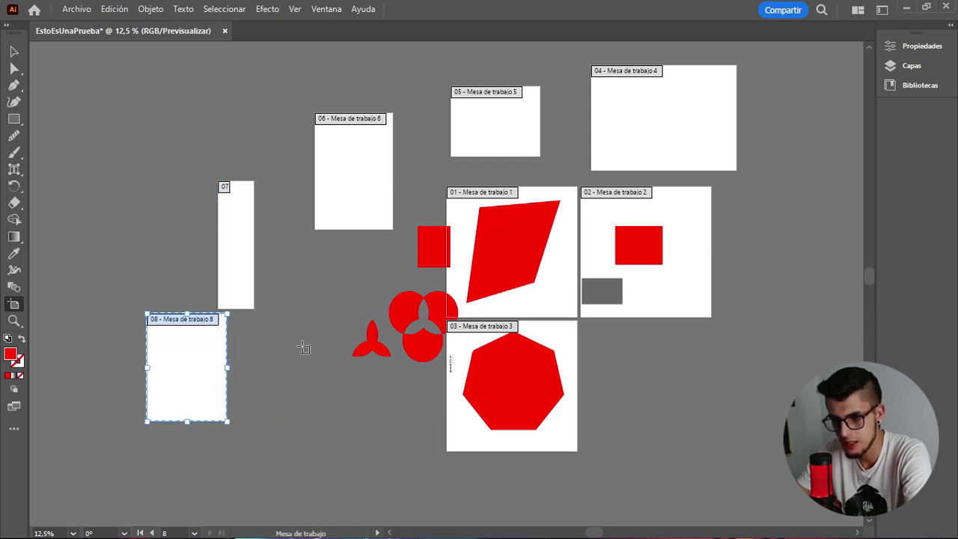
mouse_move(292, 278)
mouse_down()
mouse_move(324, 394)
mouse_move(320, 380)
mouse_up()
drag(359, 272, 341, 329)
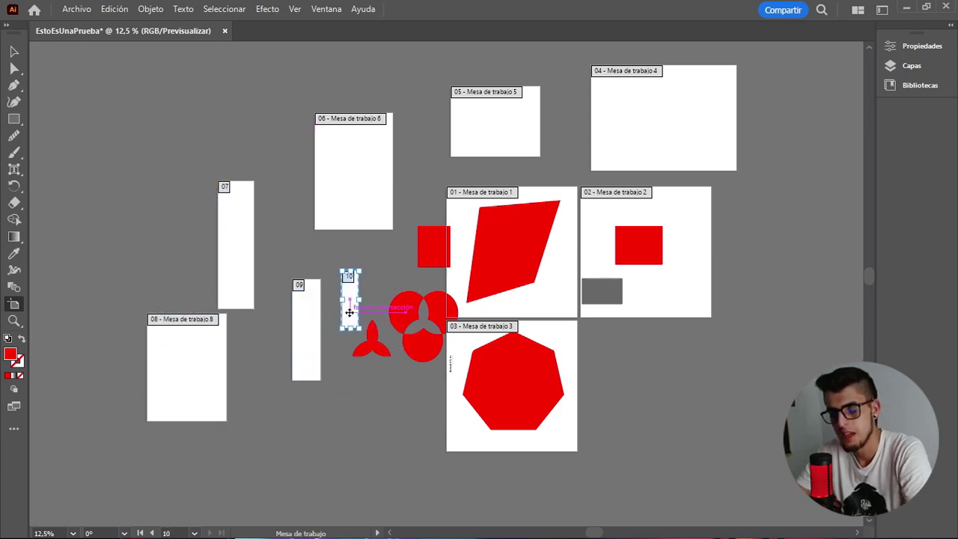
Delete the seven extra artboards, numbered 4 to 10, leaving only the original three
key(Delete)
key(Delete)
key(Delete)
key(Delete)
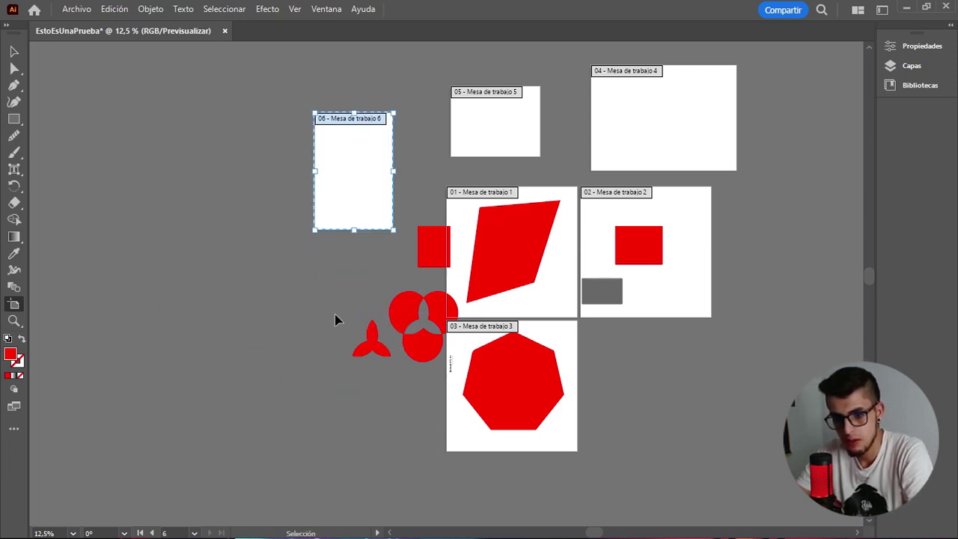
key(Delete)
key(Delete)
key(Delete)
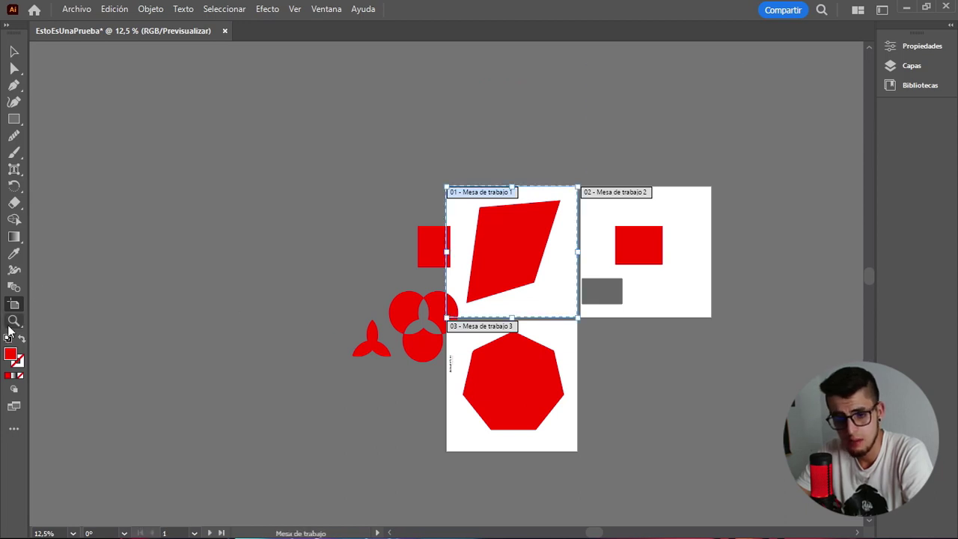
Zoom in and out on different areas of the artboards with the Zoom tool
click(13, 321)
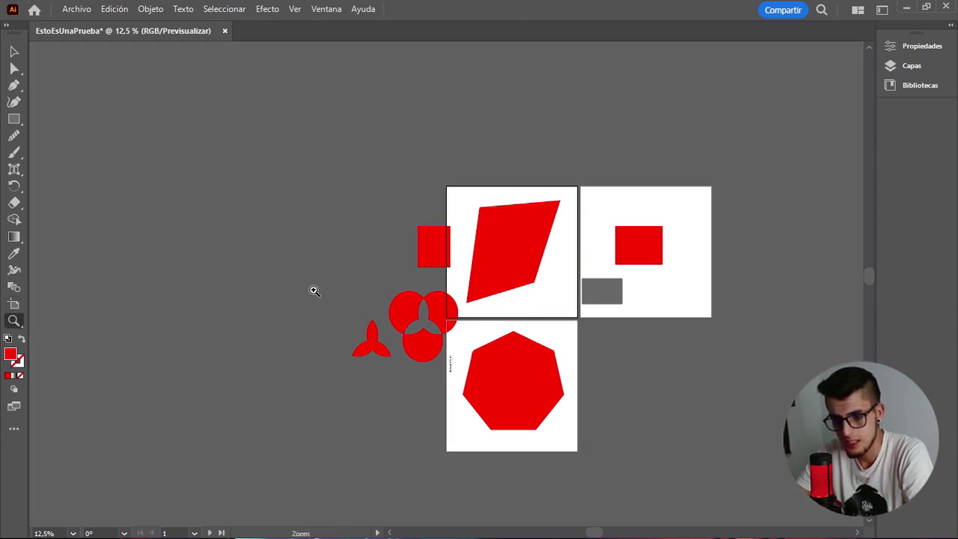
click(530, 260)
click(532, 261)
click(461, 301)
click(538, 262)
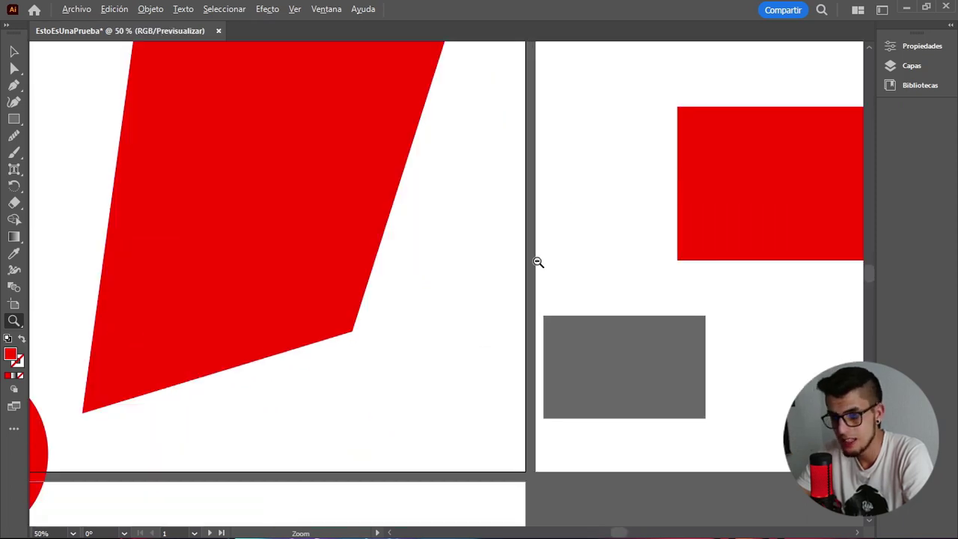
alt+click(537, 261)
alt+click(537, 261)
alt+click(536, 261)
alt+click(537, 261)
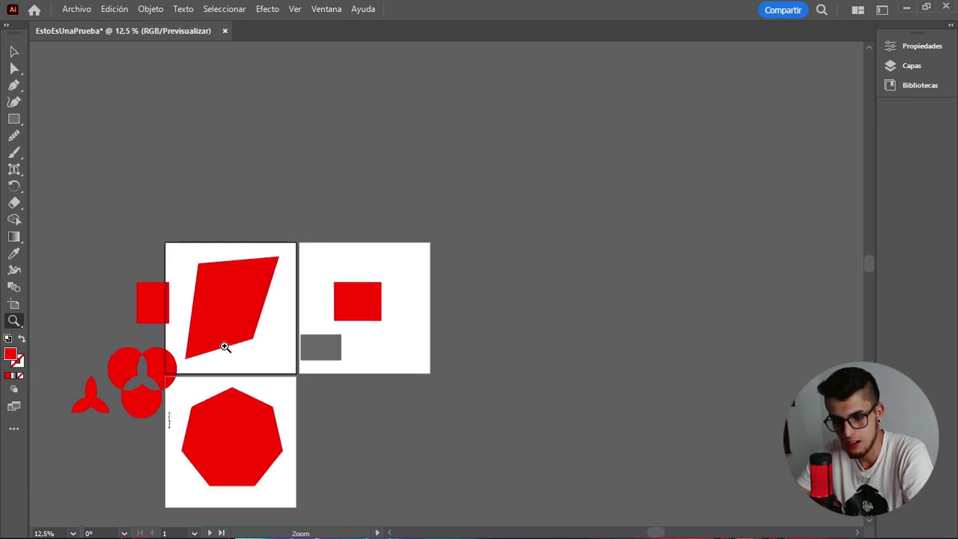
click(224, 346)
click(224, 346)
alt+click(680, 229)
alt+click(680, 229)
alt+click(680, 229)
click(238, 315)
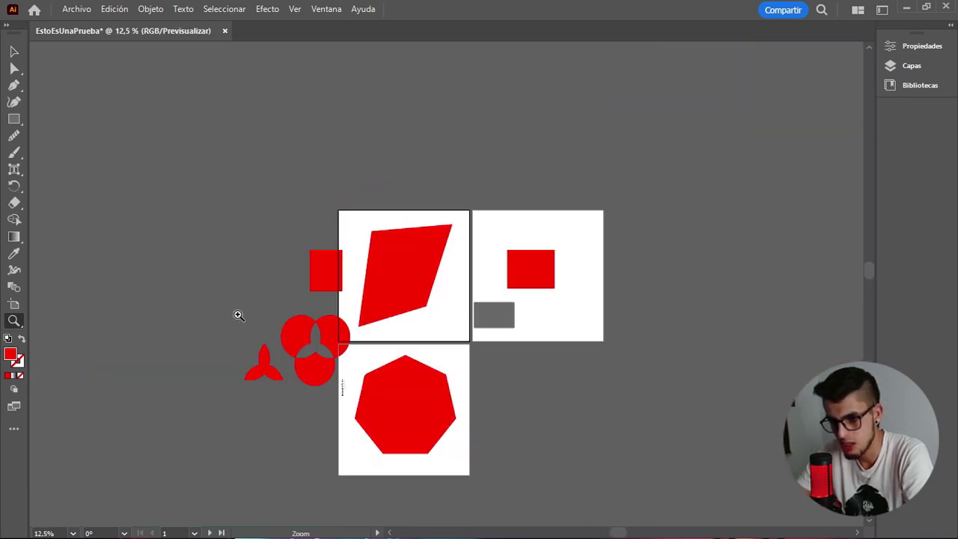
click(238, 315)
drag(697, 242, 396, 257)
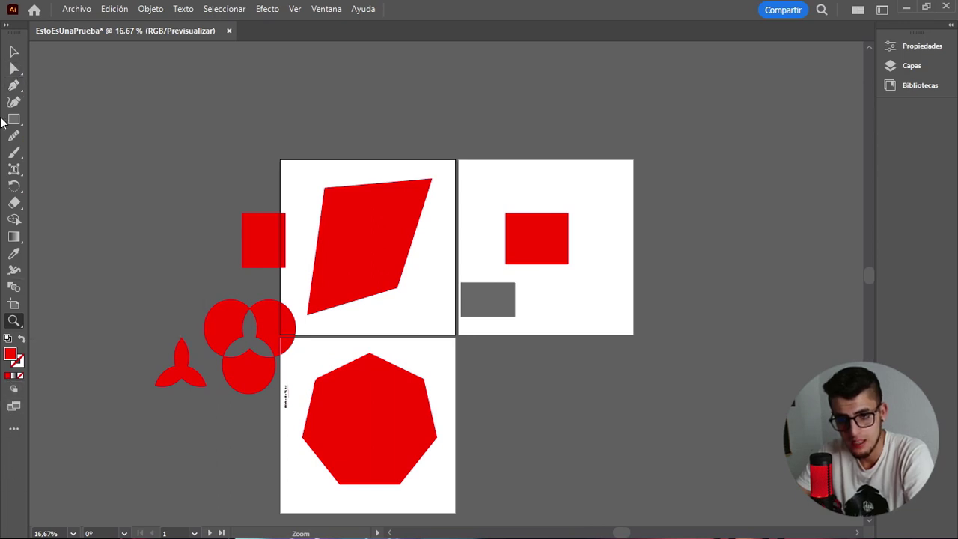
Tear off the Direct Selection tool group as a floating toolbar and activate the Magic Wand tool in it
right_click(20, 71)
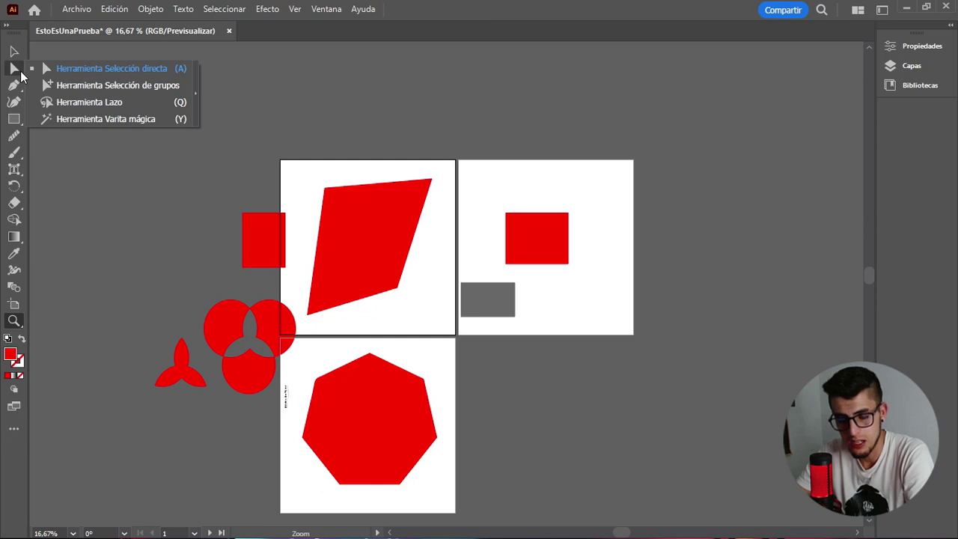
click(195, 88)
click(96, 104)
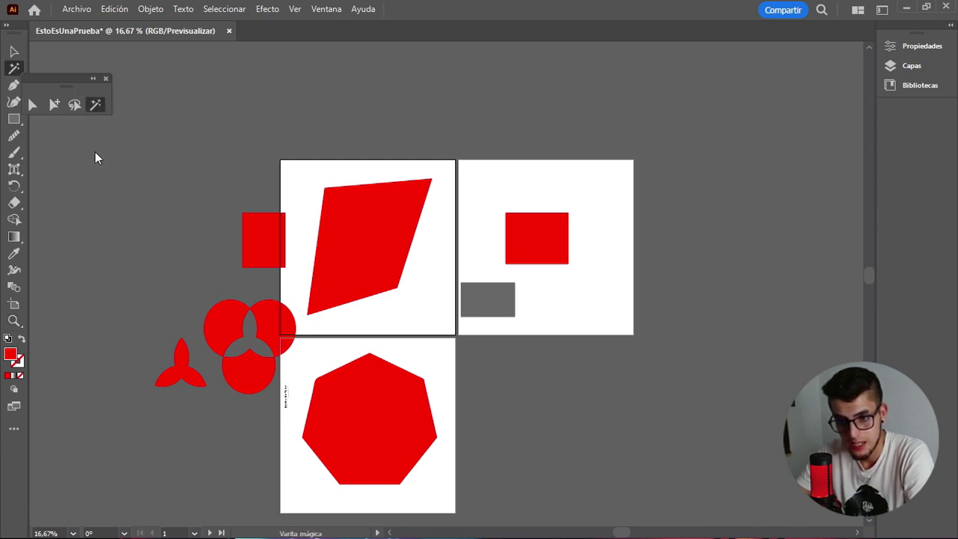
Dock the floating selection toolbar beside the Properties, Layers and Libraries column, then detach and close it
drag(75, 86, 868, 108)
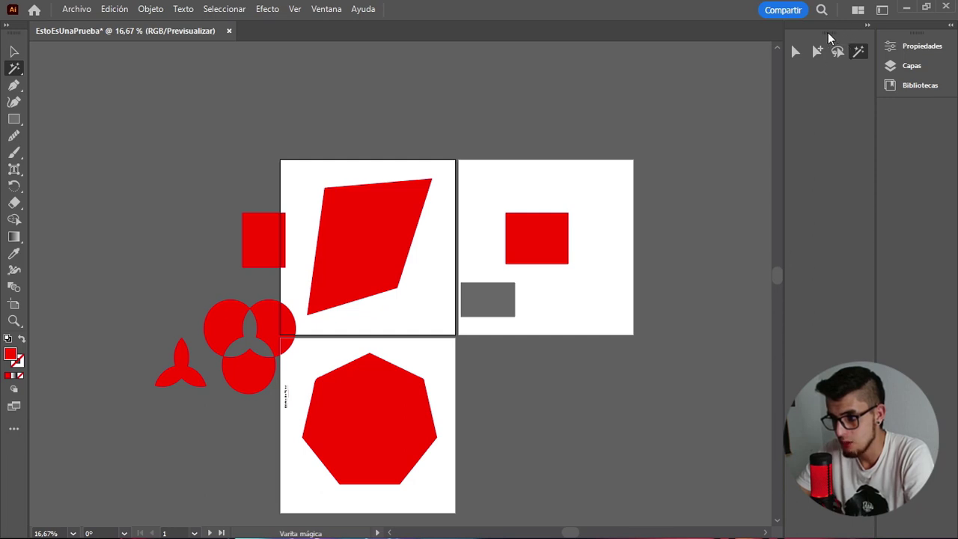
drag(828, 35, 156, 97)
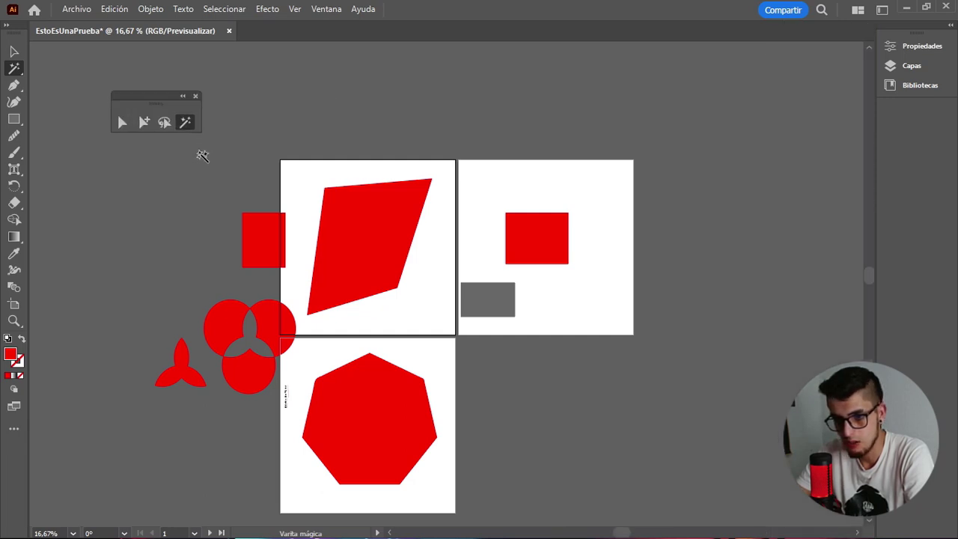
click(195, 97)
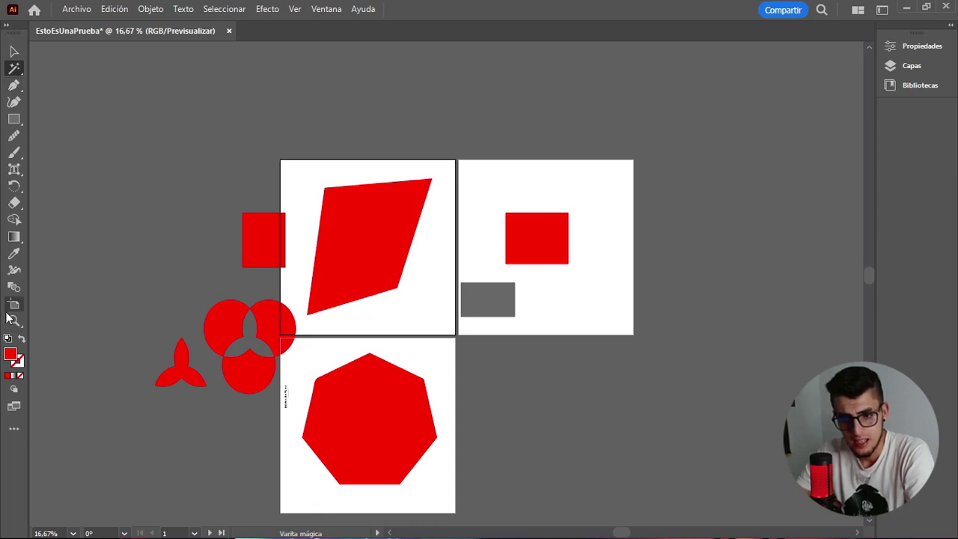
Open the complete tool list and browse its selection, drawing, type, painting, modifying and navigation categories
click(15, 429)
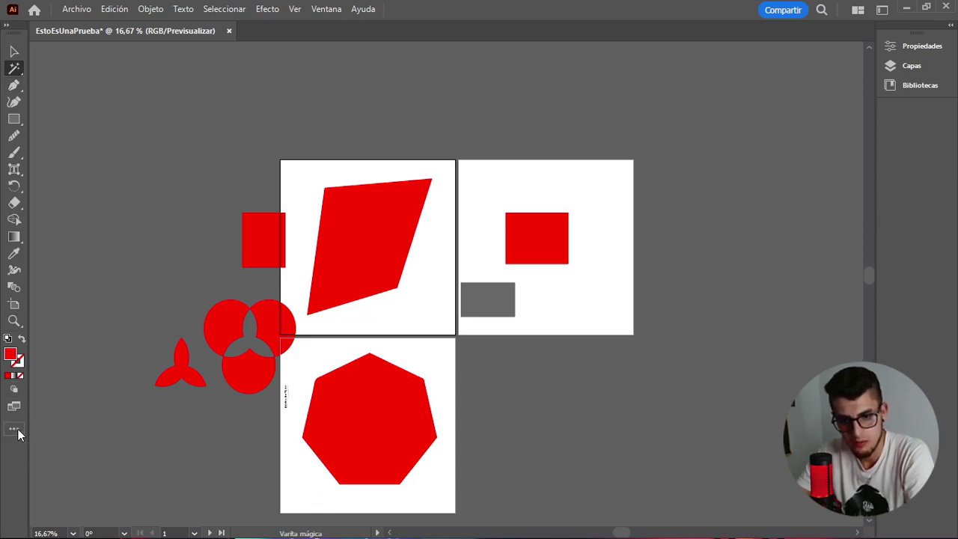
scroll(95, 138, down, 10)
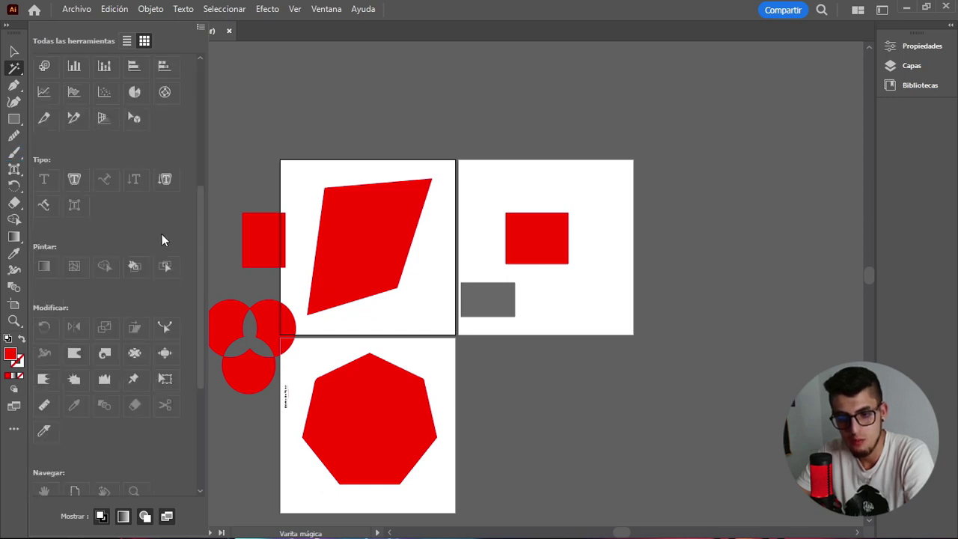
scroll(142, 256, up, 6)
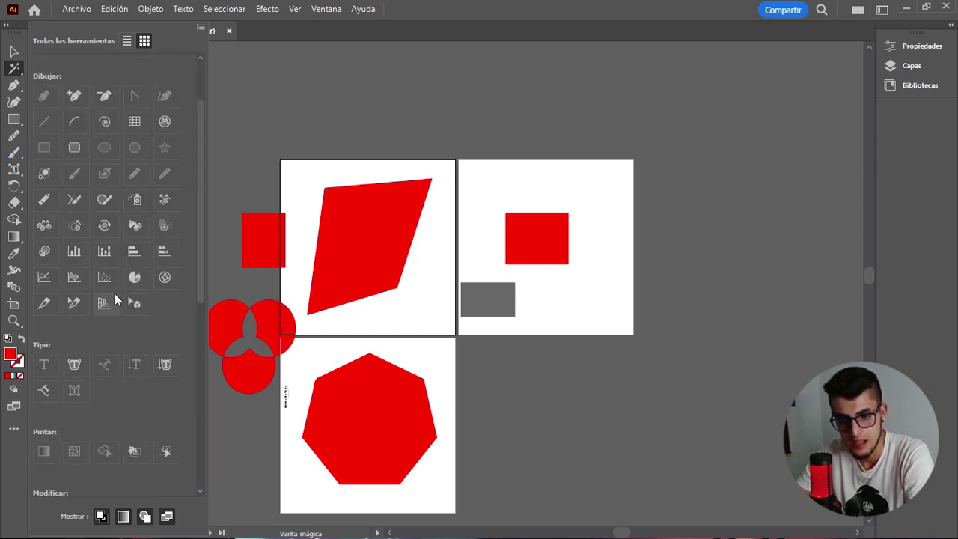
scroll(146, 321, up, 2)
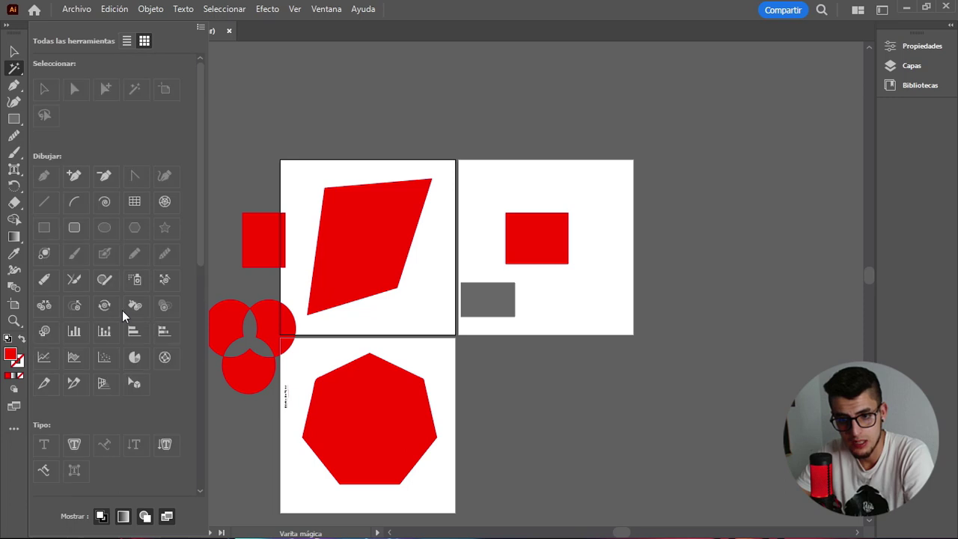
Inspect the tools grouped under Paintbrush, Rotate and Gradient, and activate the Selection tool
click(14, 153)
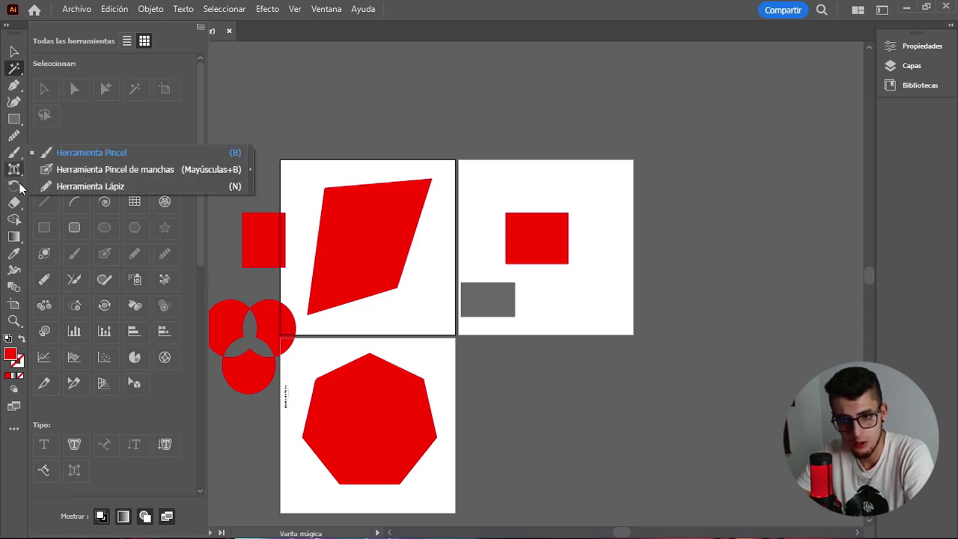
click(14, 172)
click(13, 187)
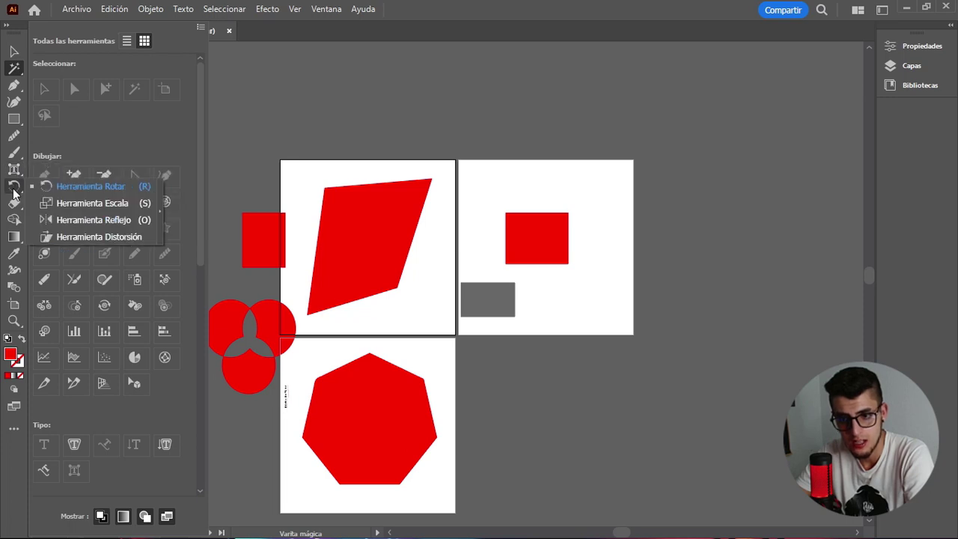
click(15, 238)
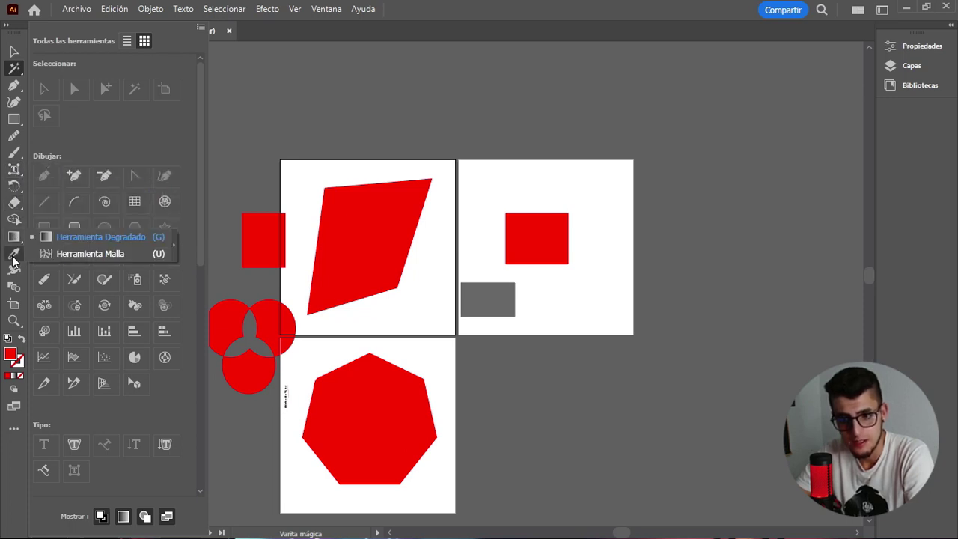
click(15, 50)
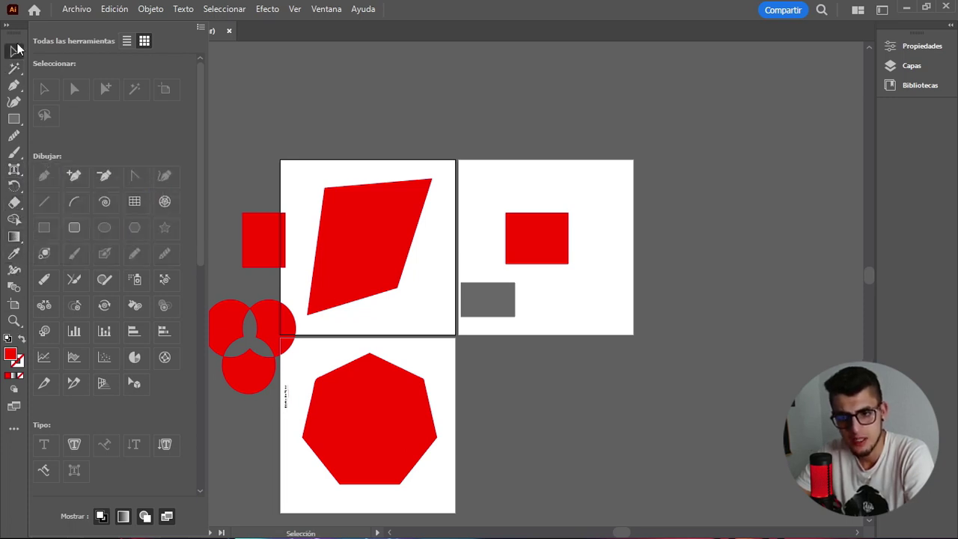